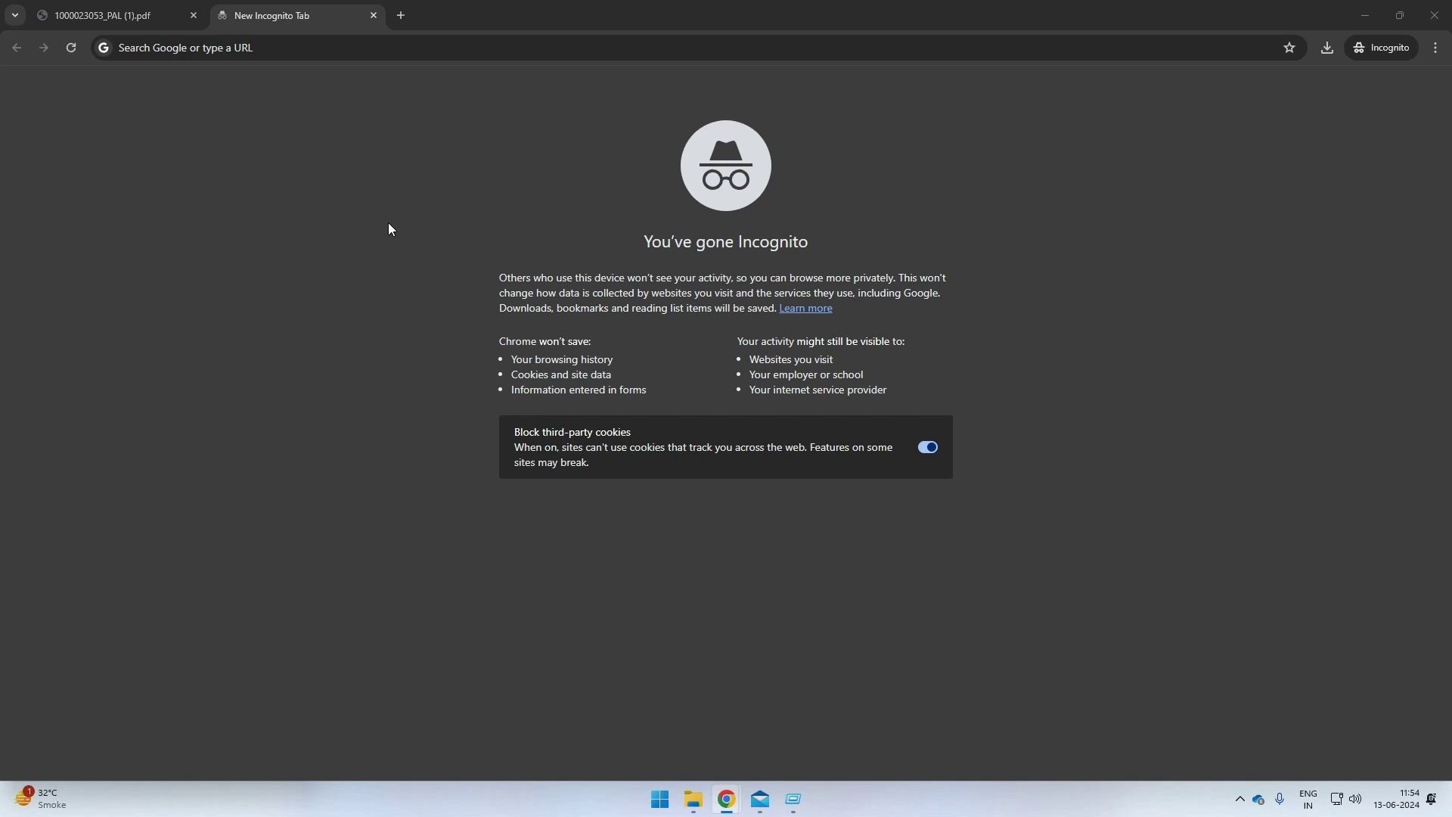
Step: Check the student's mail ID in the offer letter, then load outlook.office.com in the Incognito tab
left_click(122, 9)
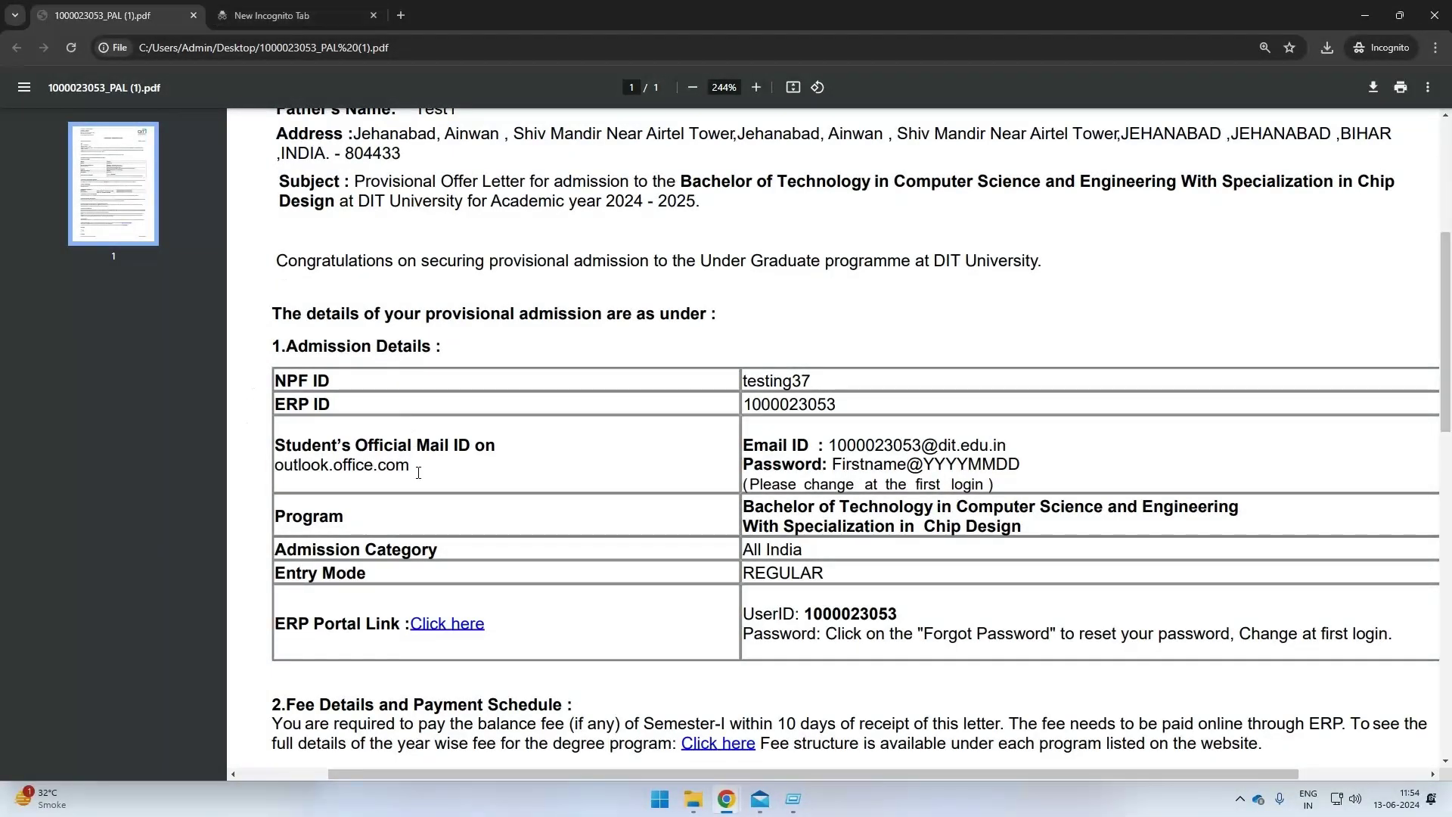
left_click(327, 6)
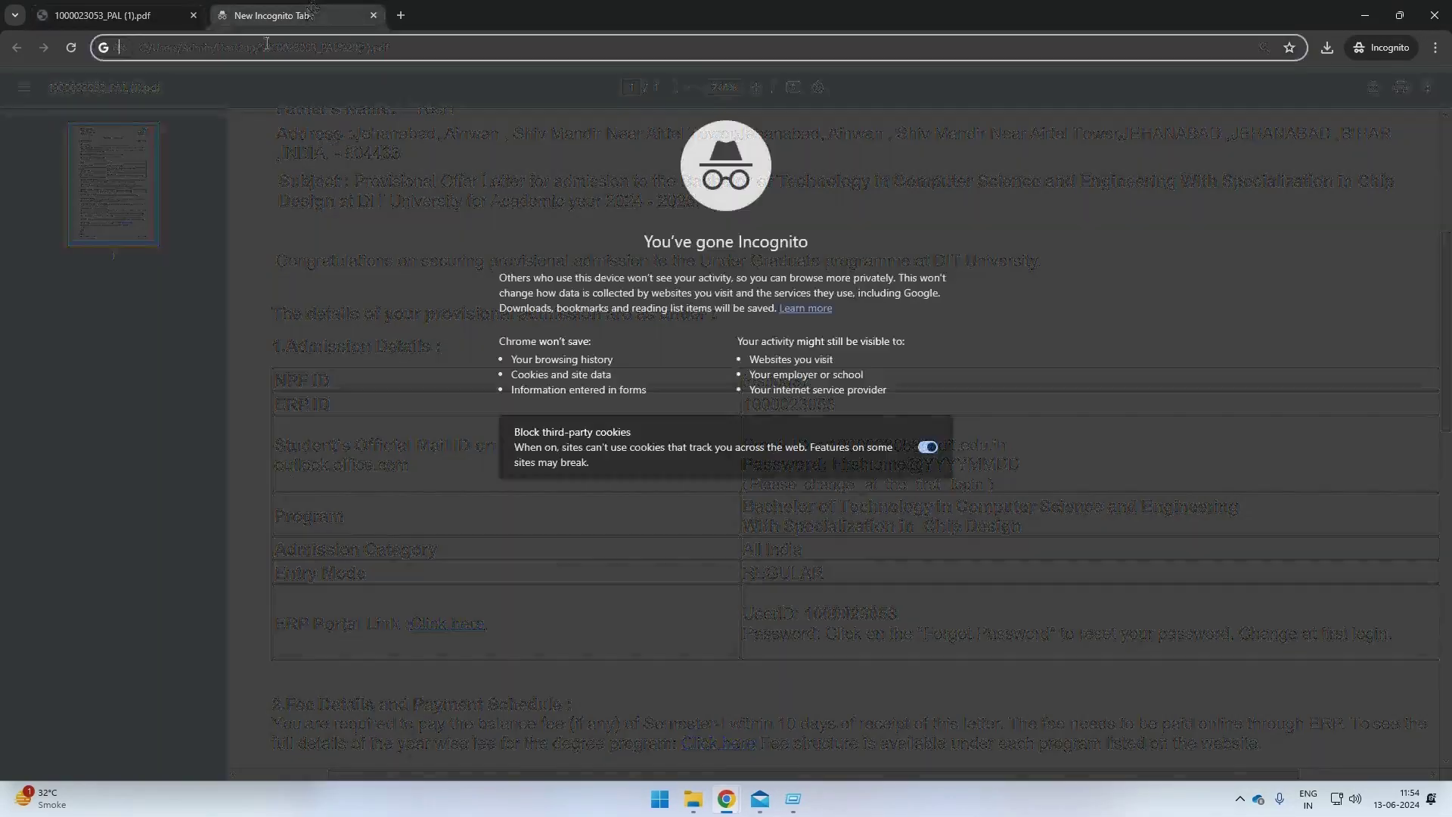
type("outloo")
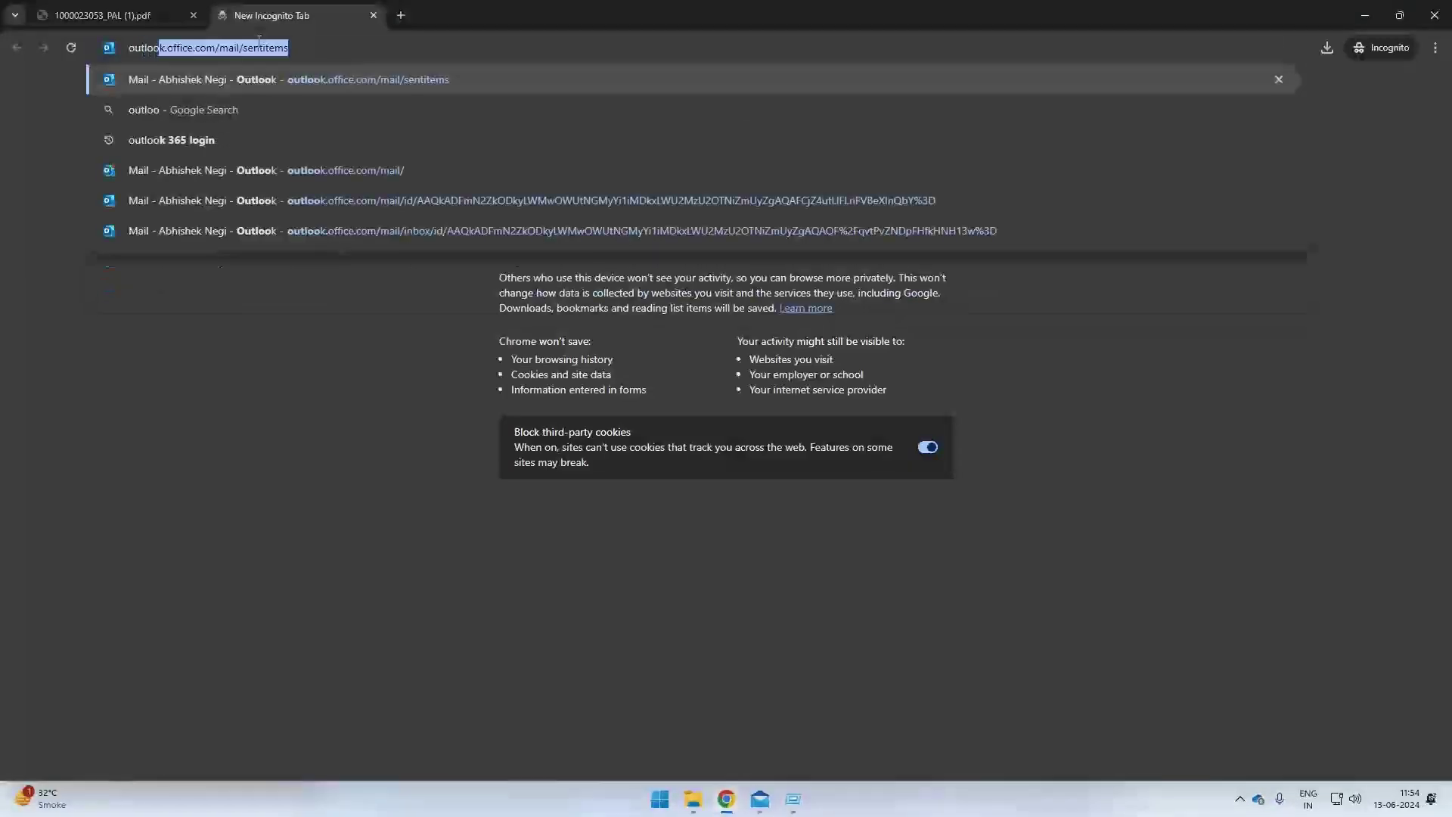
type("k.office.com")
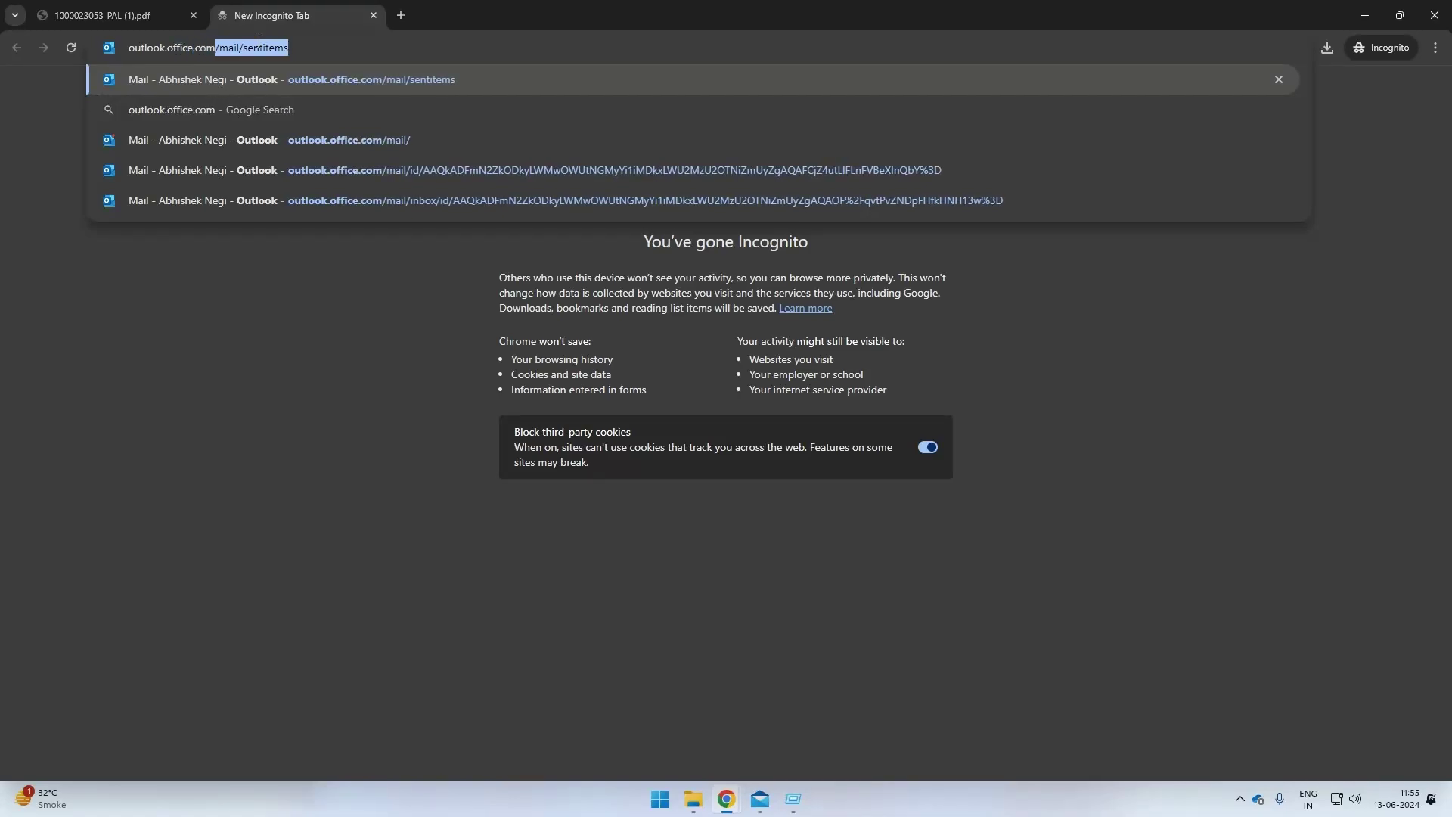
key("Delete")
key("Return")
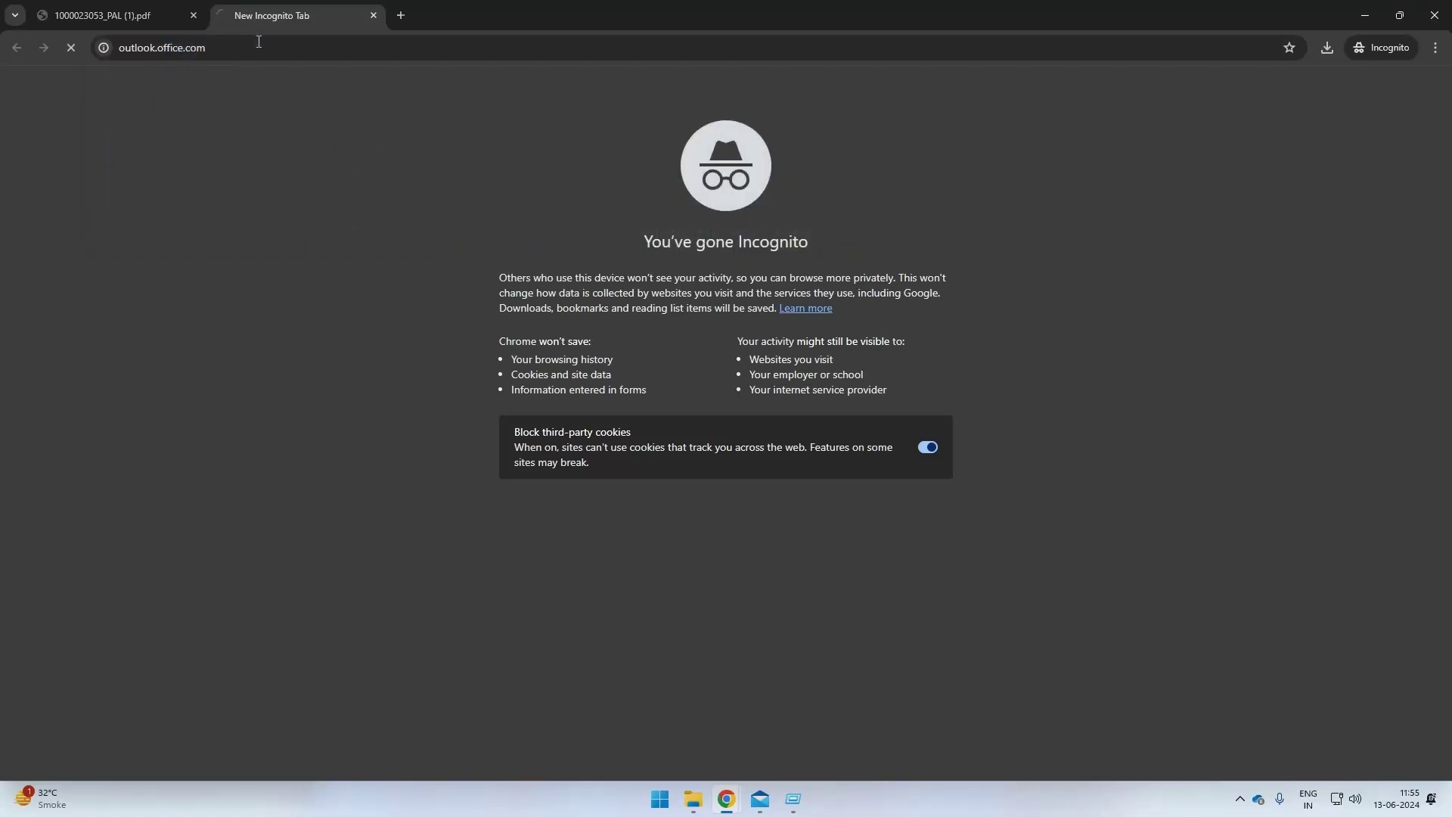
Step: Choose another account and enter the student's university email to reach the password step
left_click(673, 500)
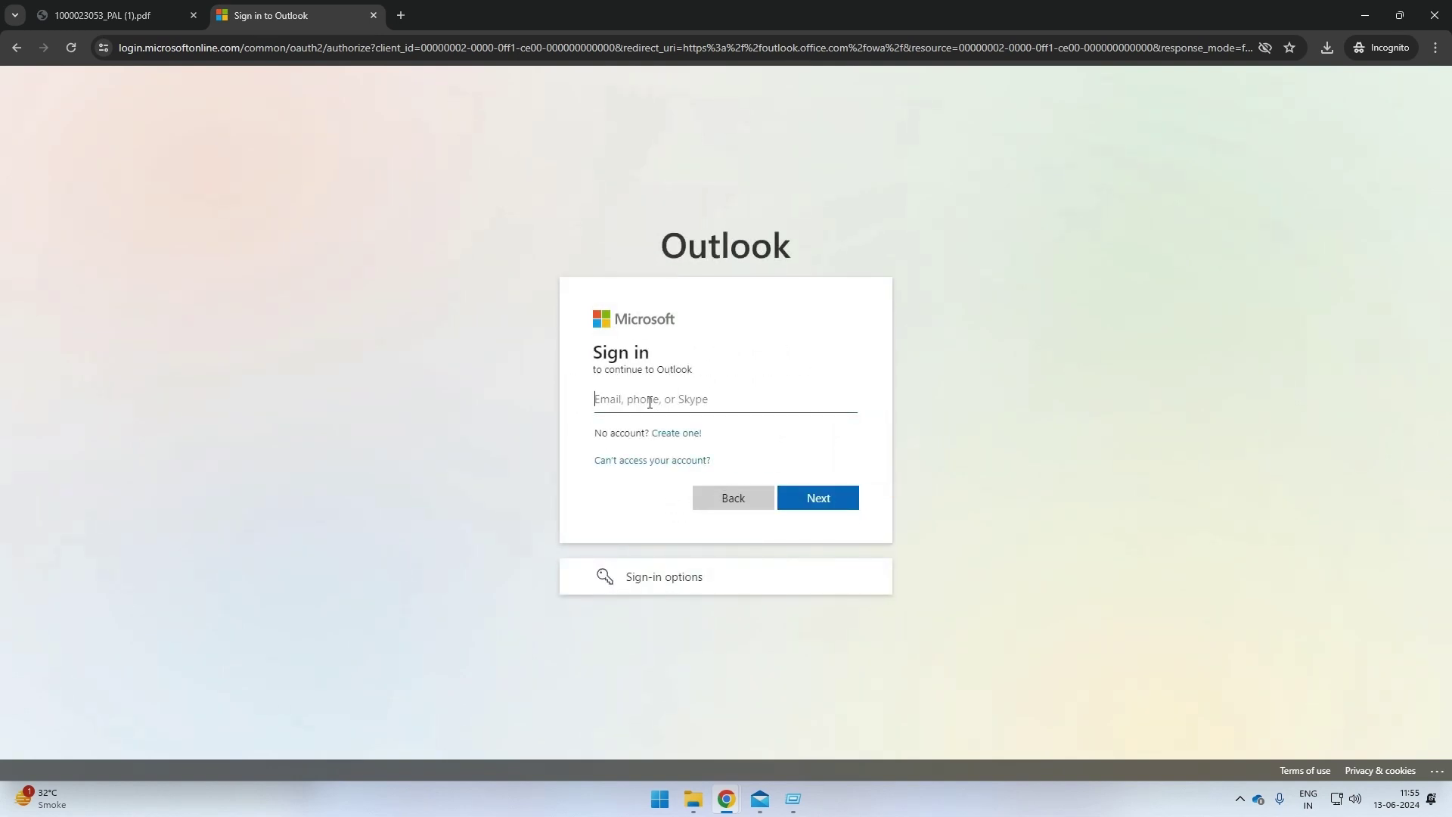
left_click(186, 21)
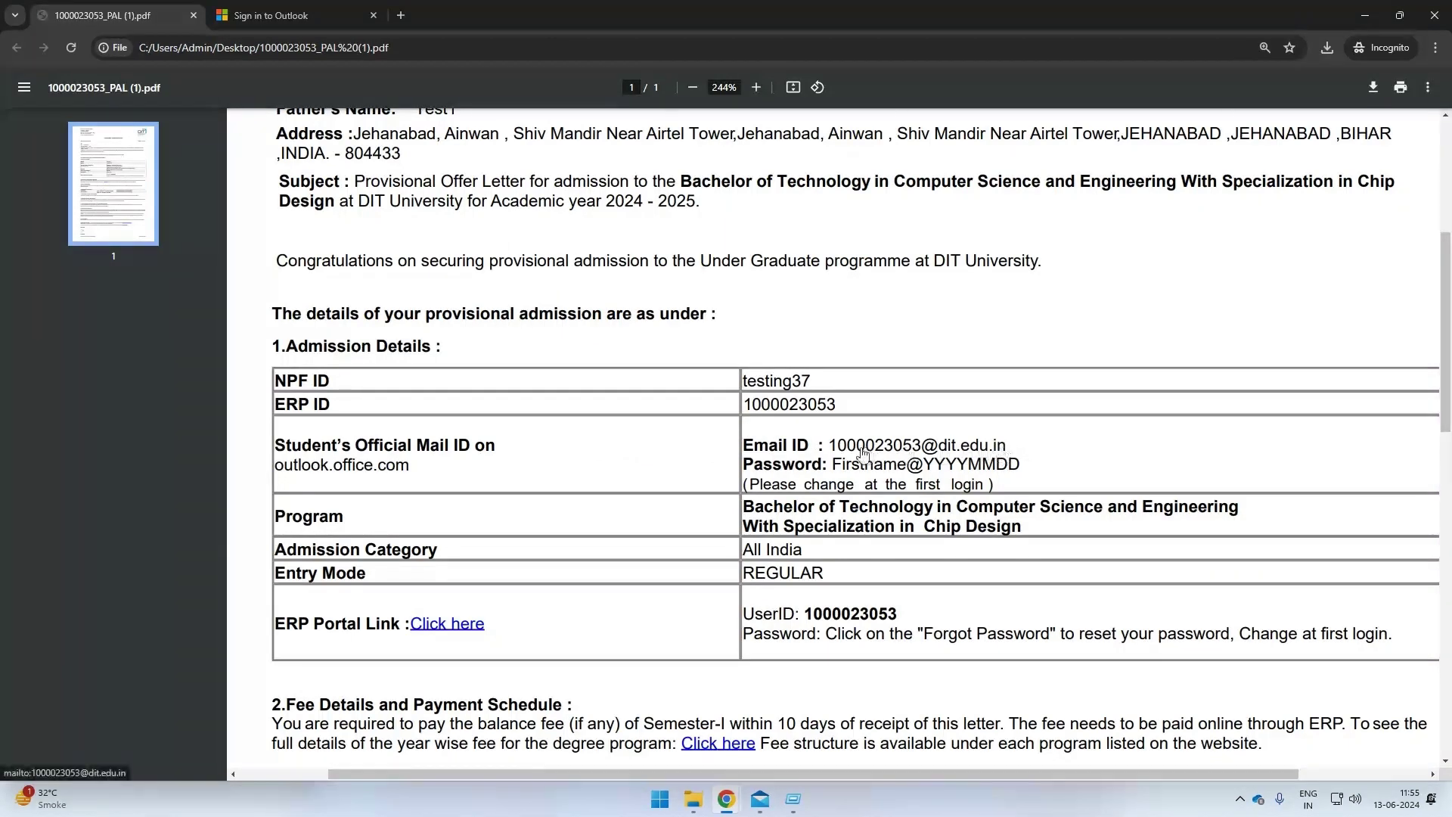
left_click(295, 15)
left_click(654, 394)
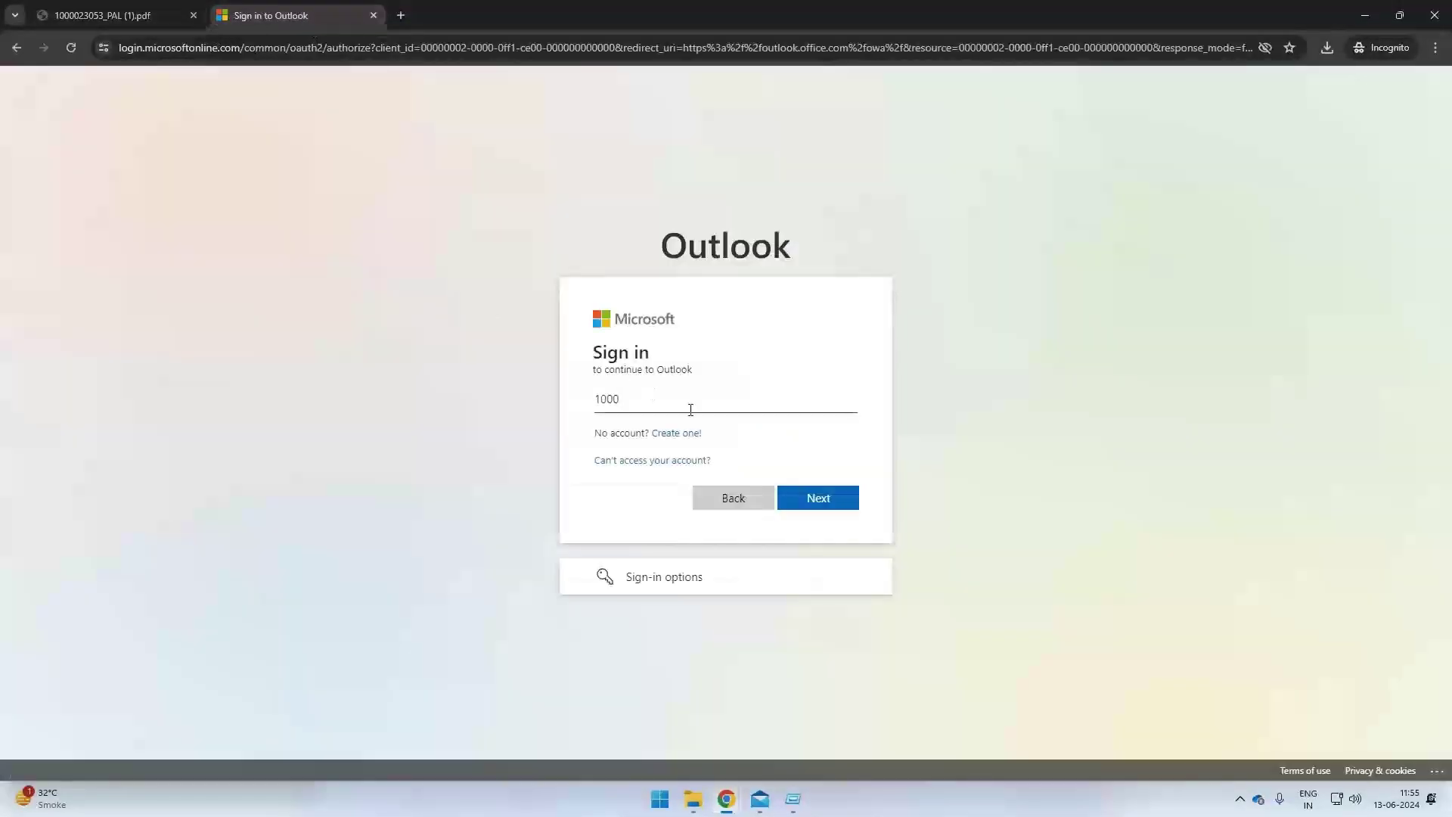
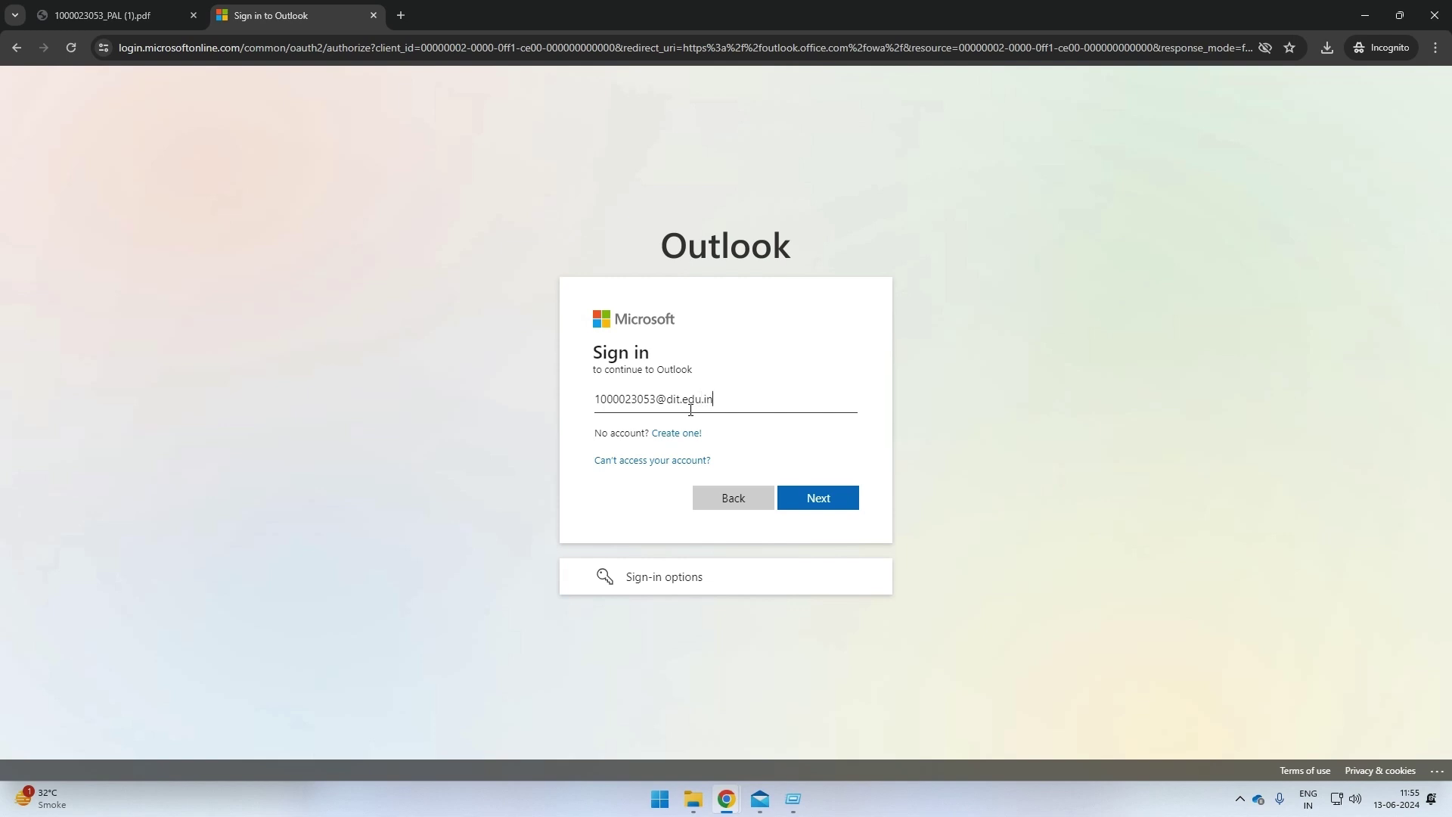
left_click(838, 508)
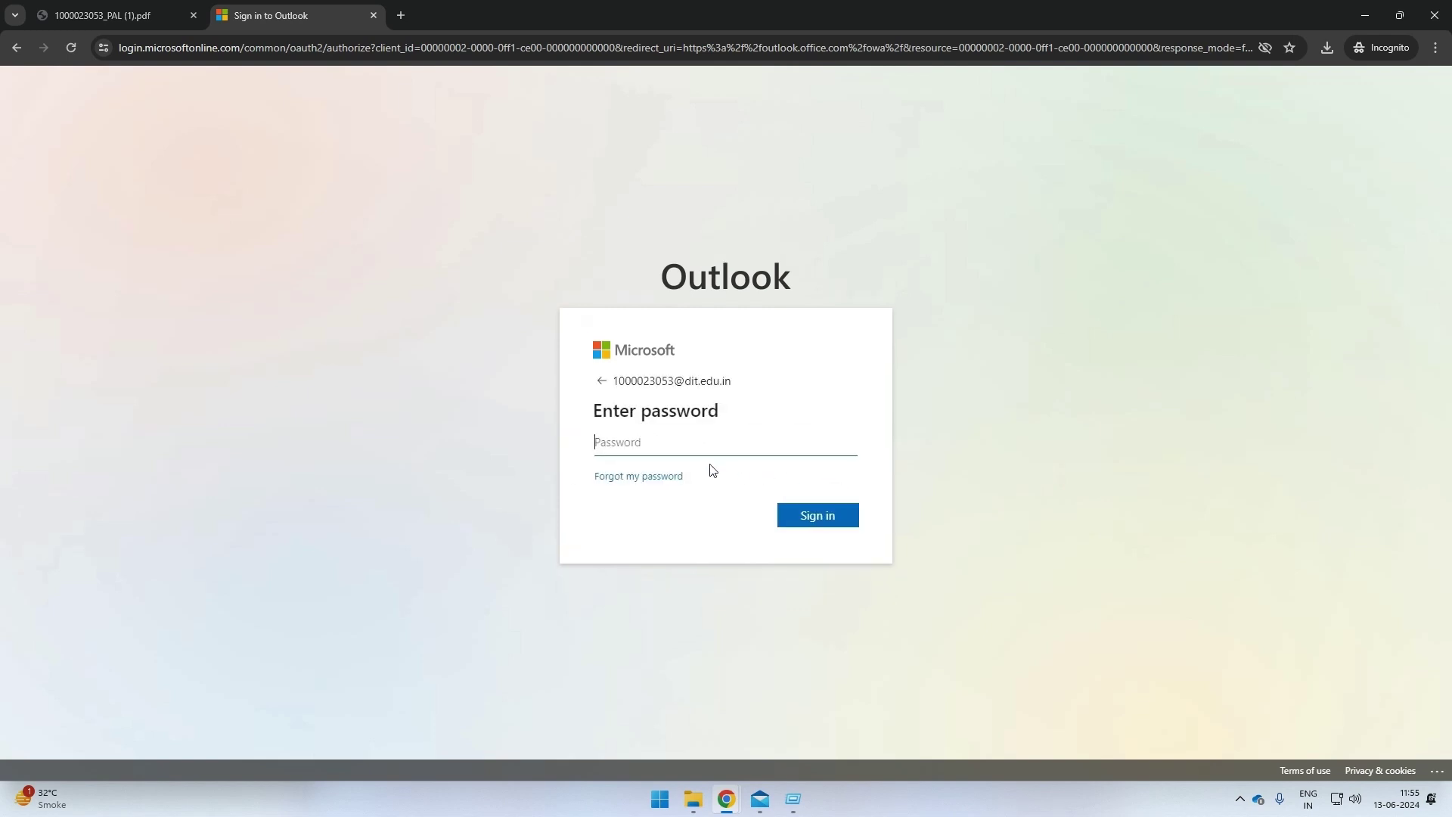
Step: Enter the initial password from the offer letter and sign in
type("•")
left_click(125, 11)
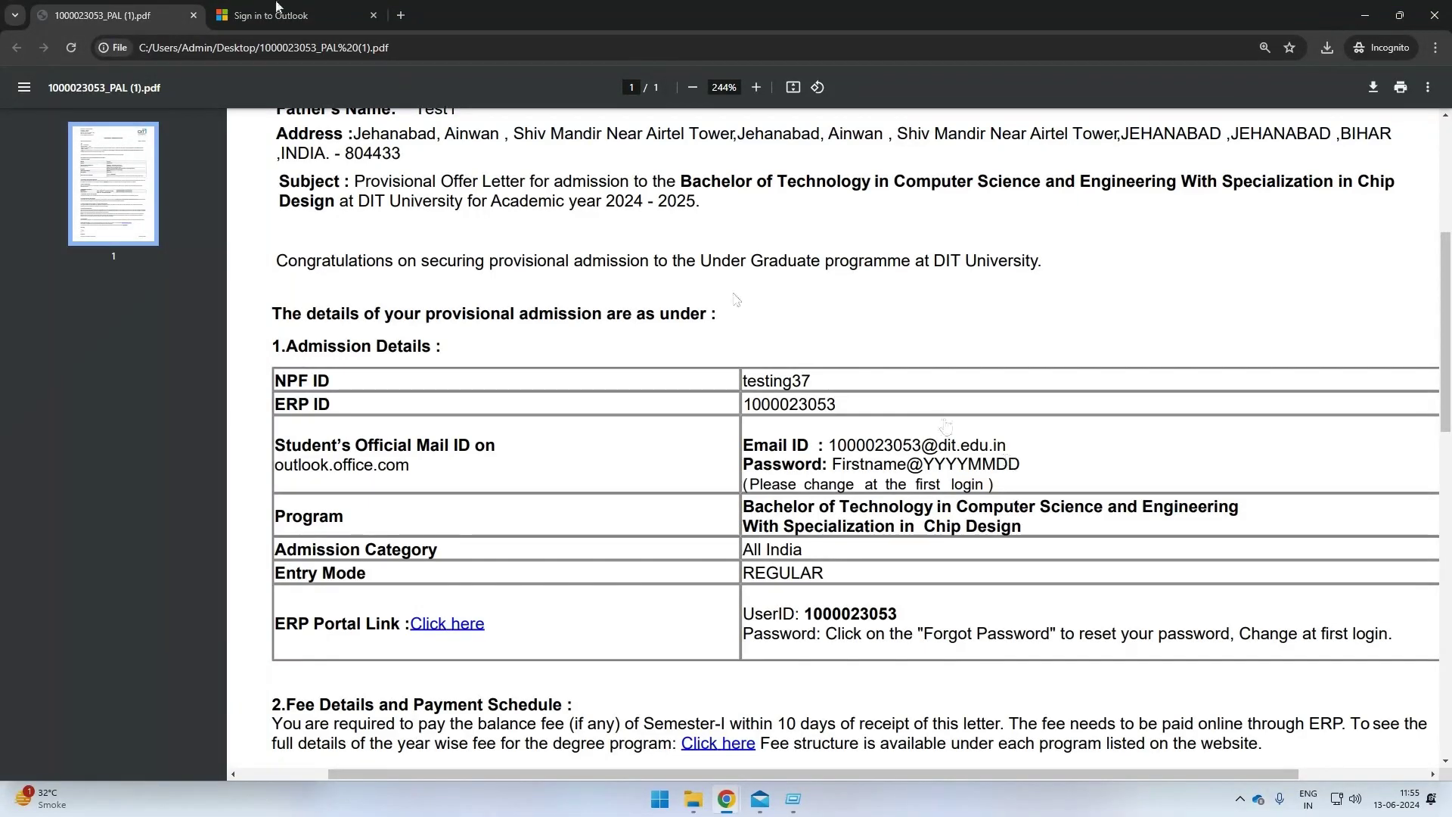
key("ctrl+Tab")
left_click(815, 520)
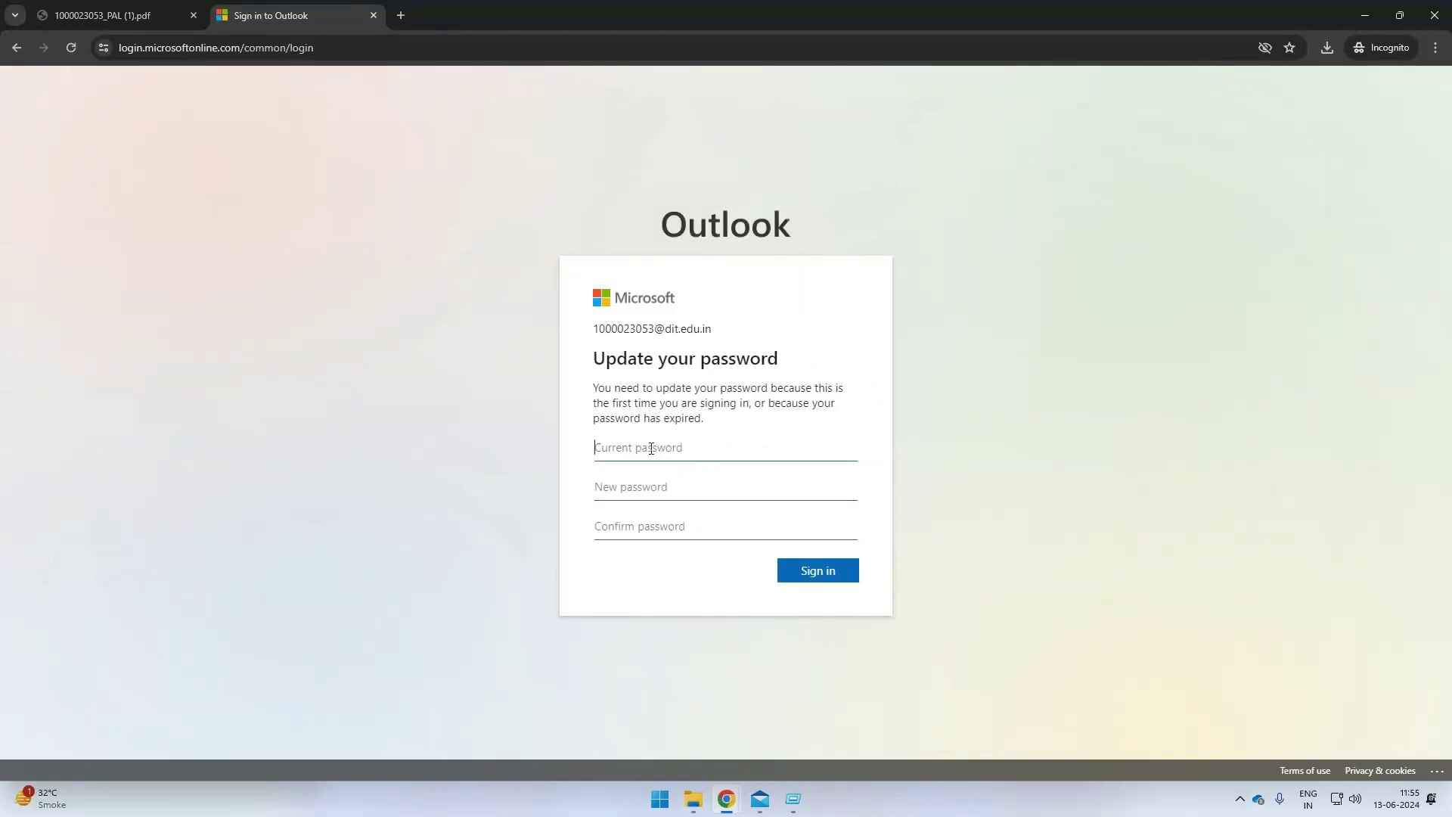
Step: Replace the initial password with a new one, confirm it, and stay signed in
type("*********")
left_click(646, 491)
key("ctrl+v")
left_click(637, 526)
key("ctrl+v")
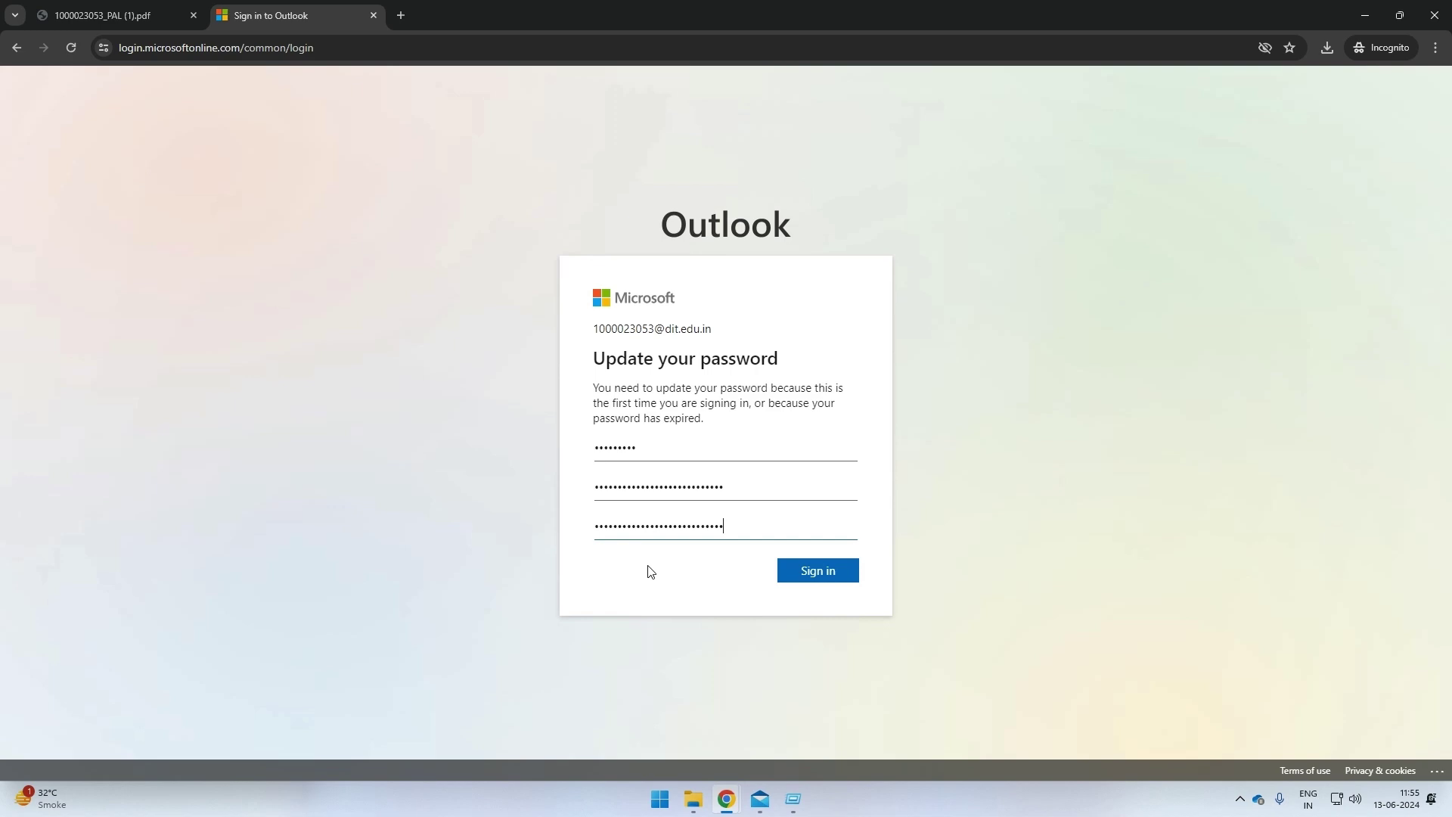
left_click(825, 572)
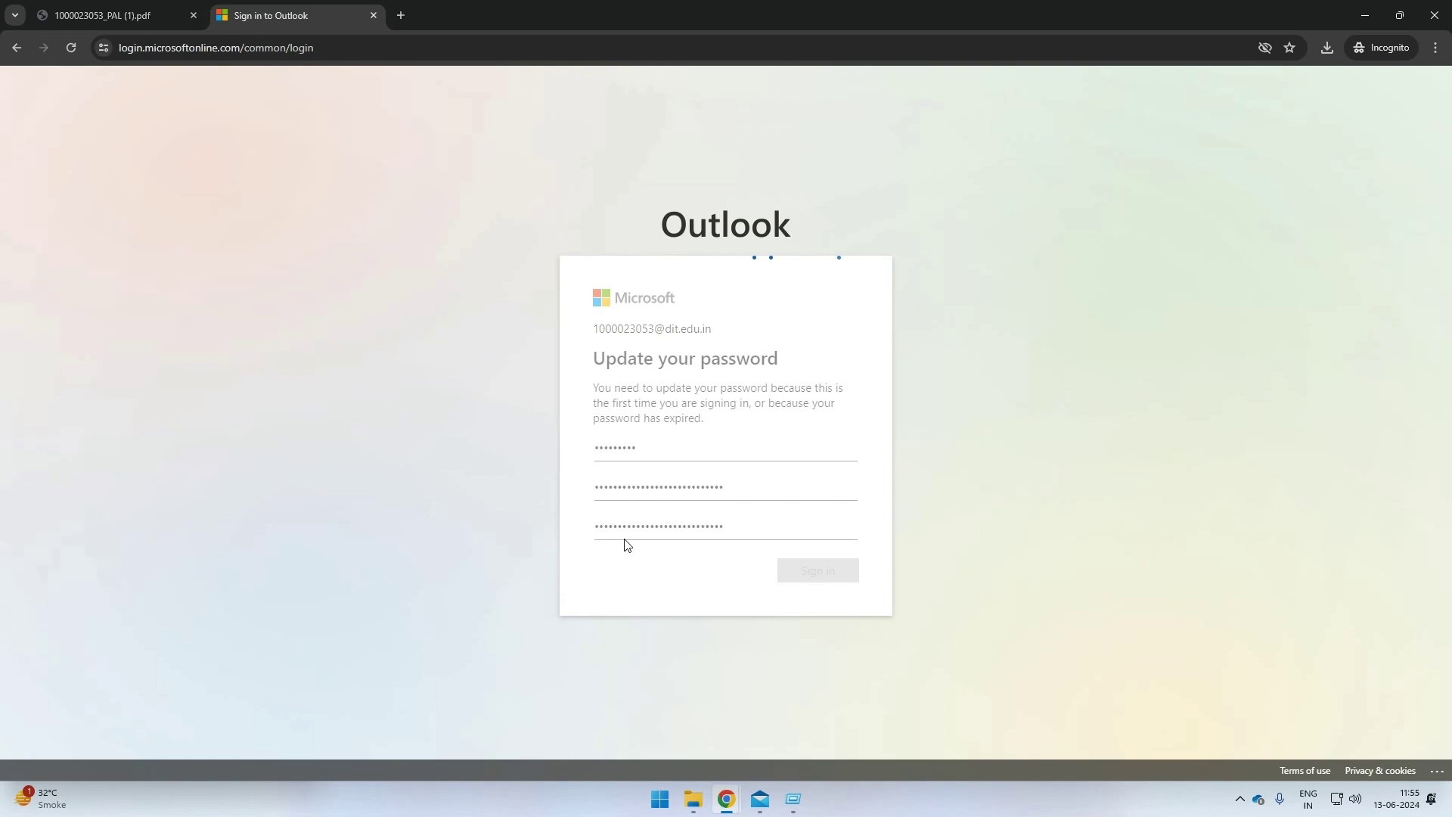
left_click(820, 522)
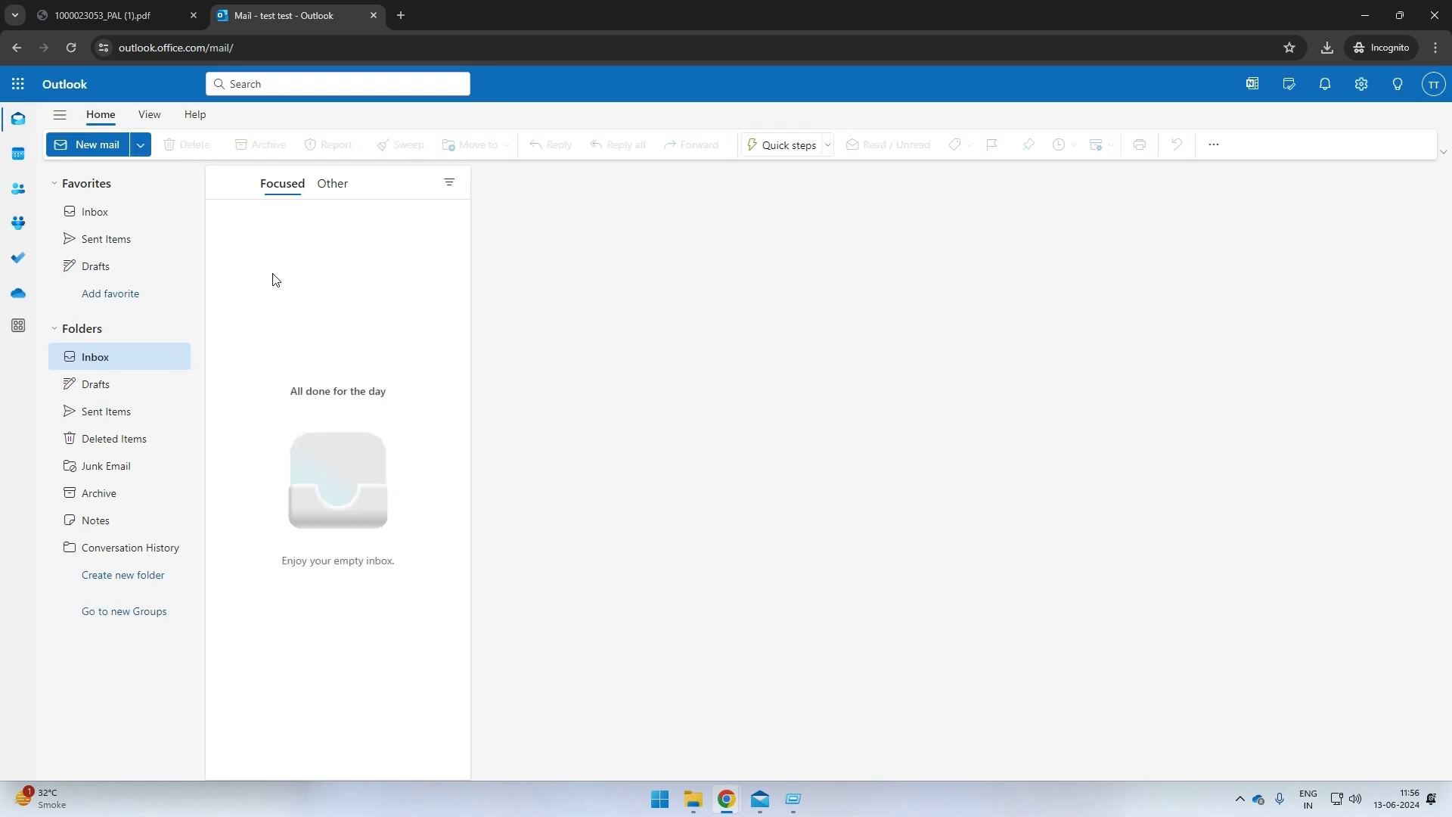
Step: Confirm the Inbox is empty, then start a new tab for dituniversity.edu.in
left_click(94, 213)
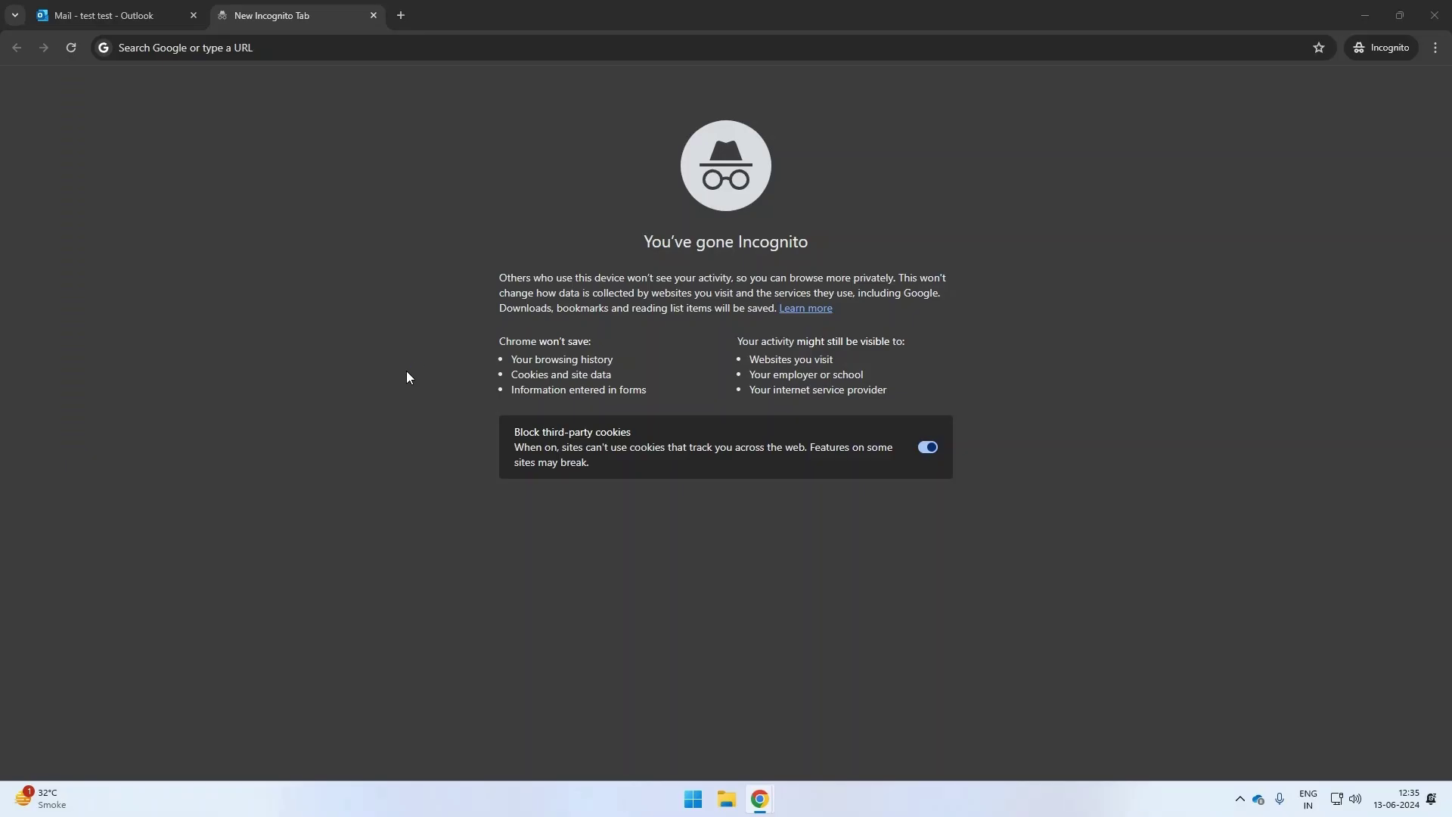
type("dituniver")
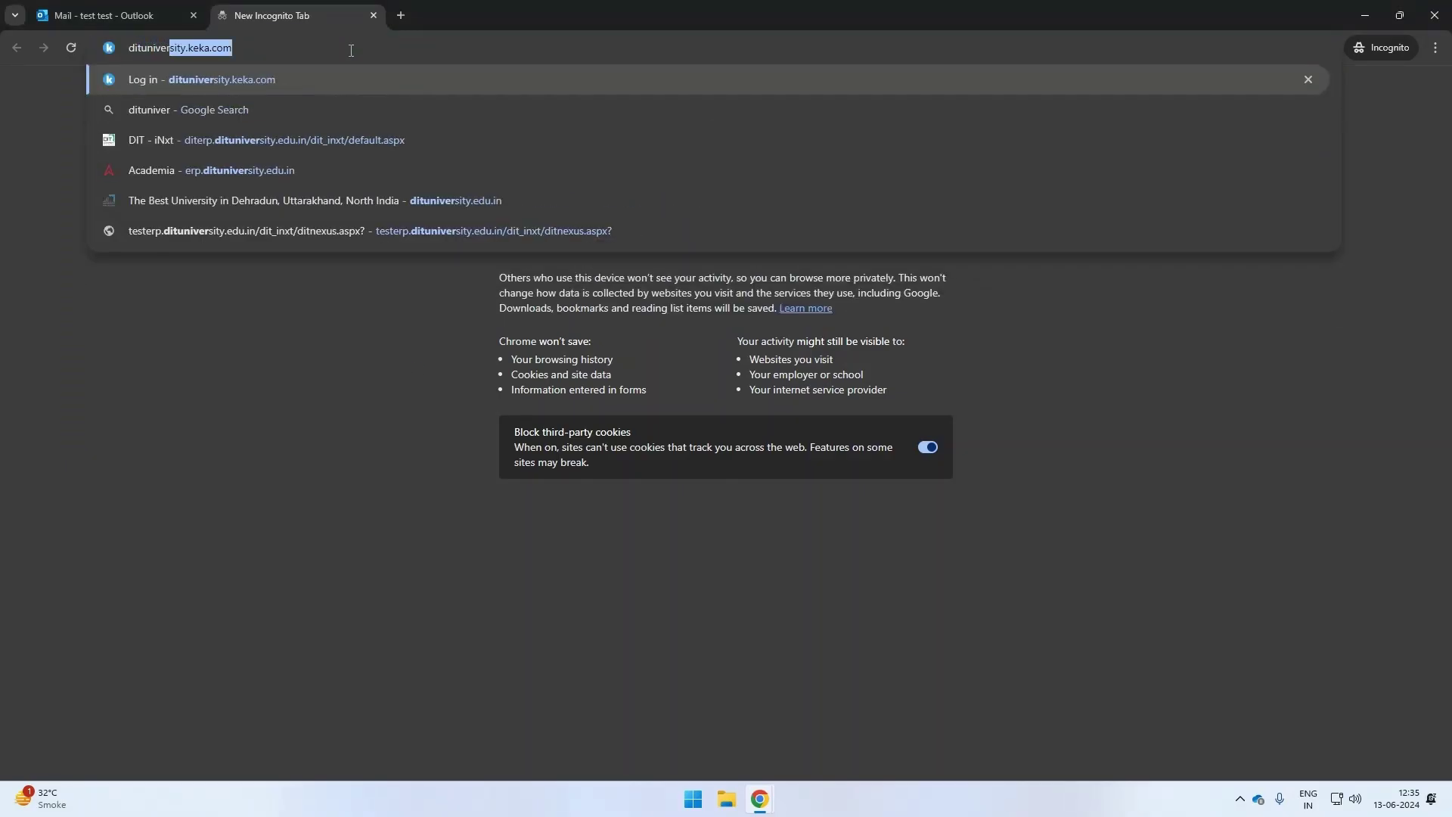
type("sity.edu.in")
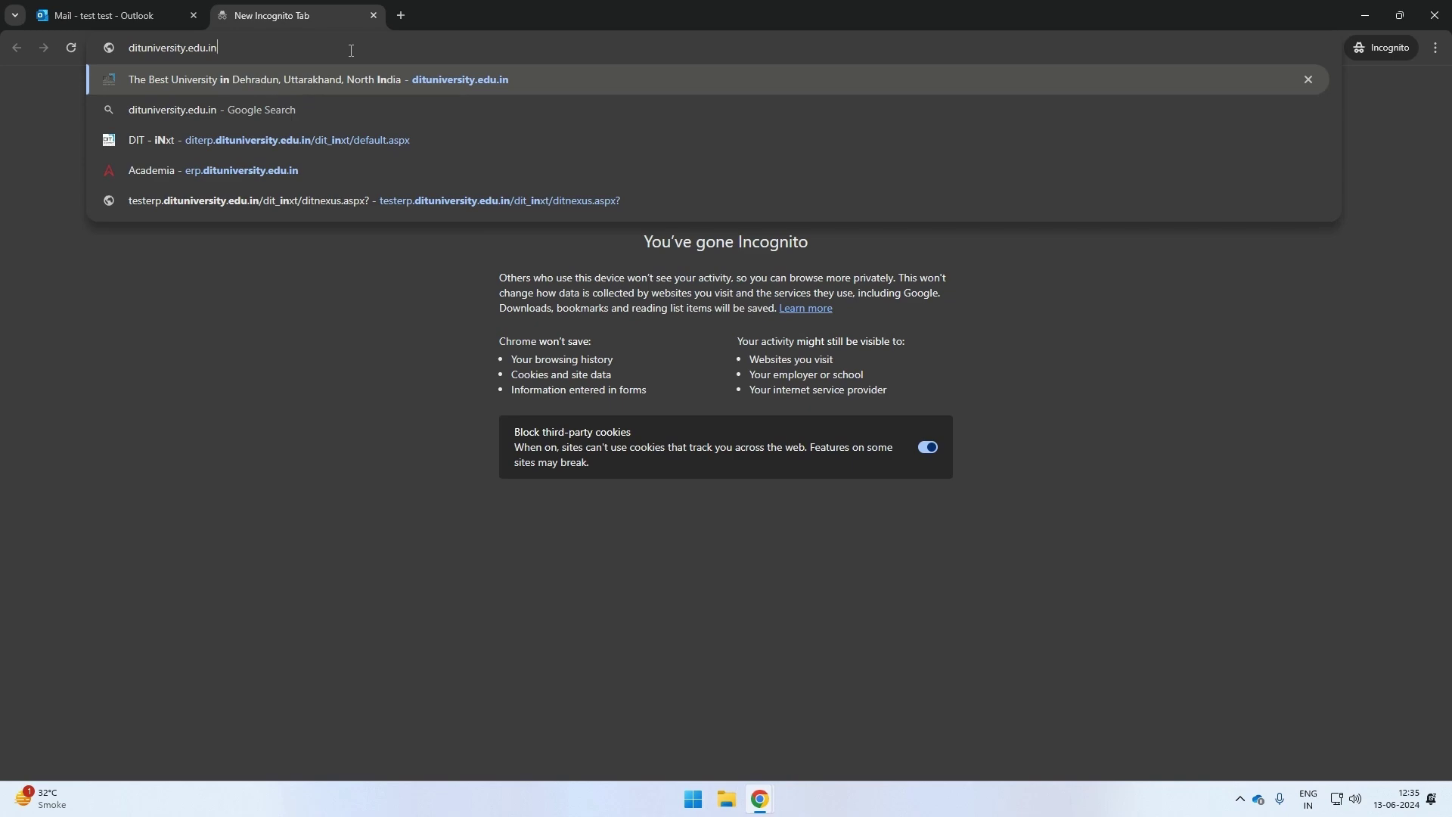
Step: Load dituniversity.edu.in and open ERP Login for New Students
key("Return")
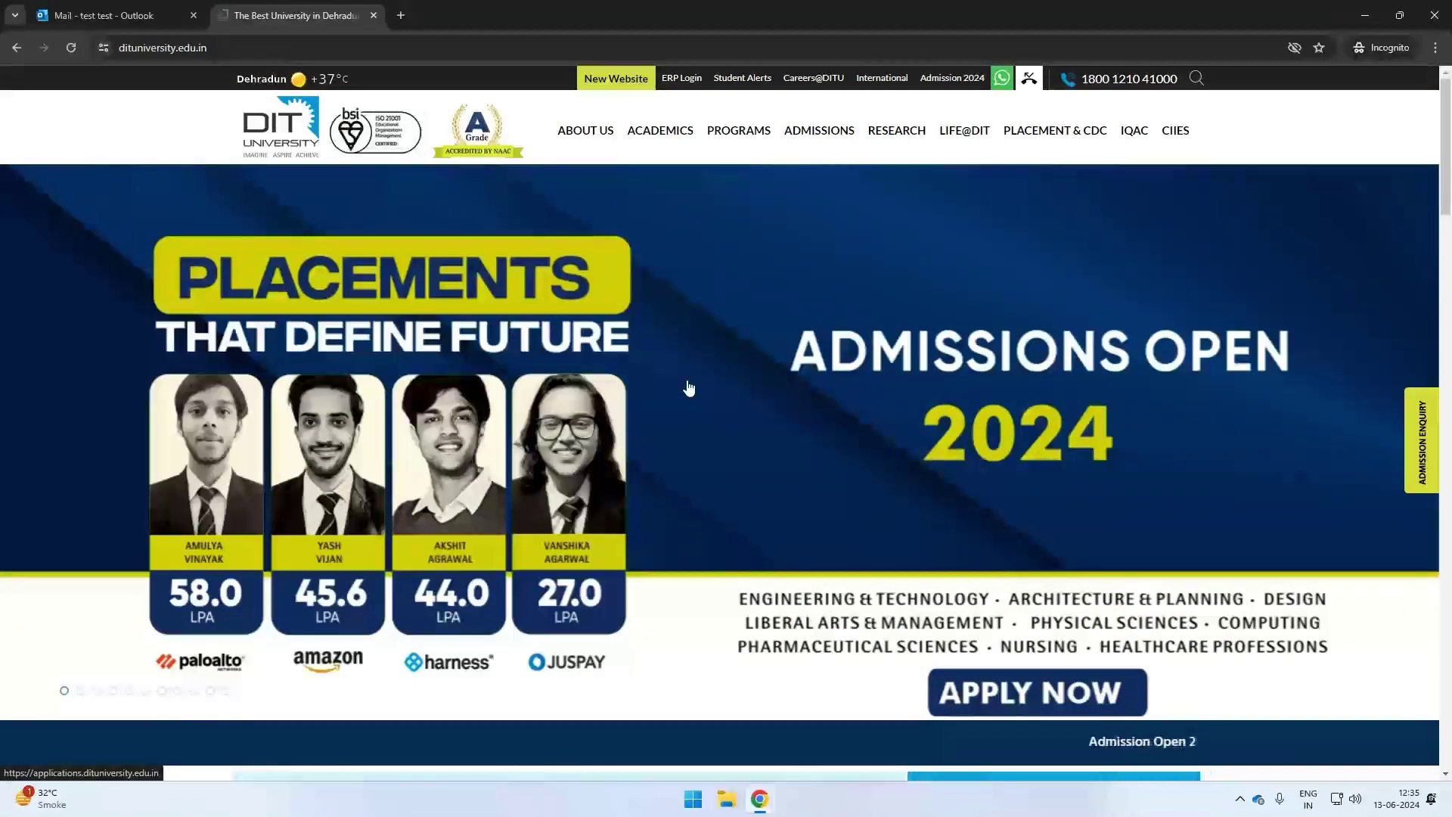
left_click(684, 82)
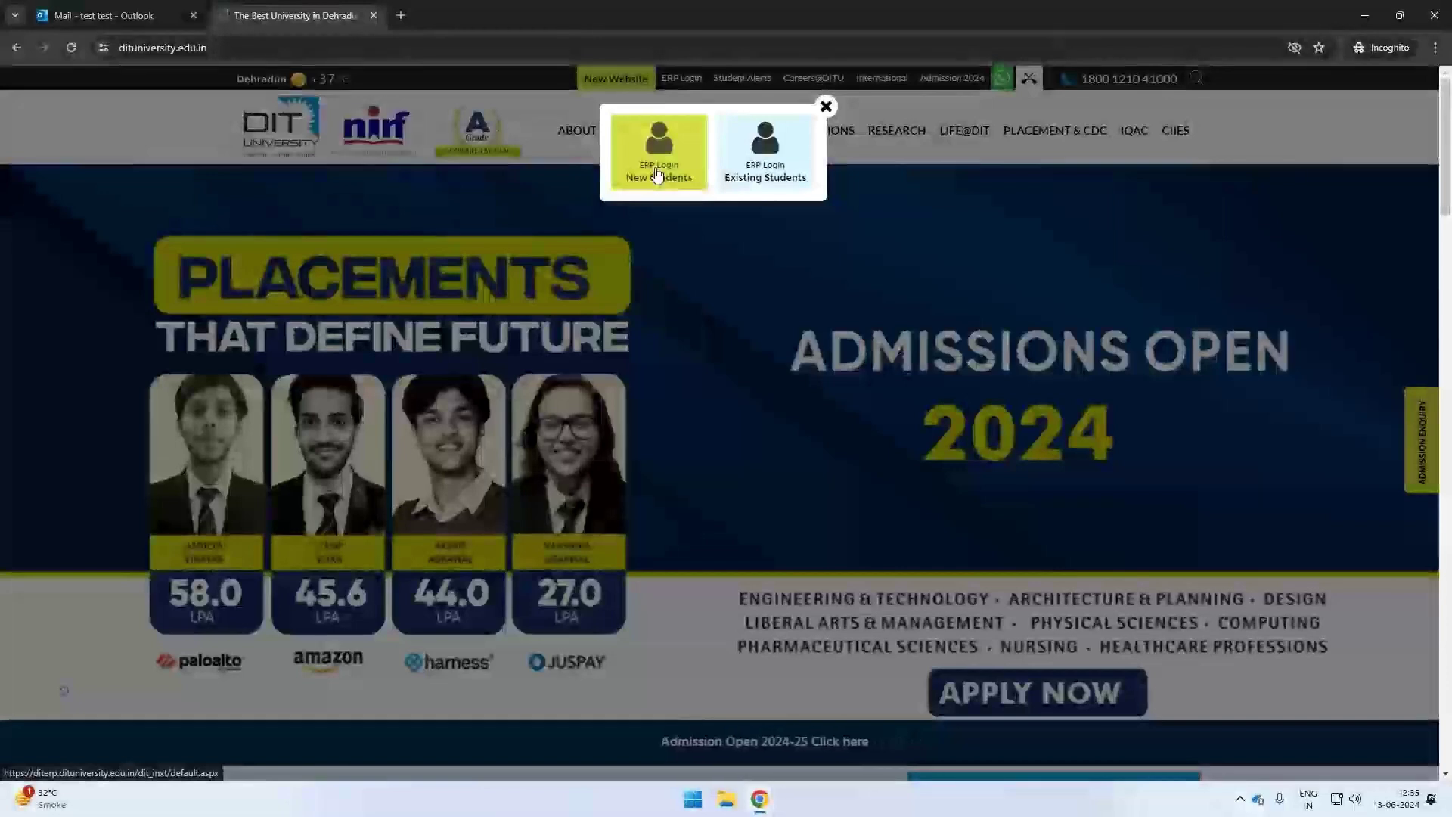
left_click(657, 175)
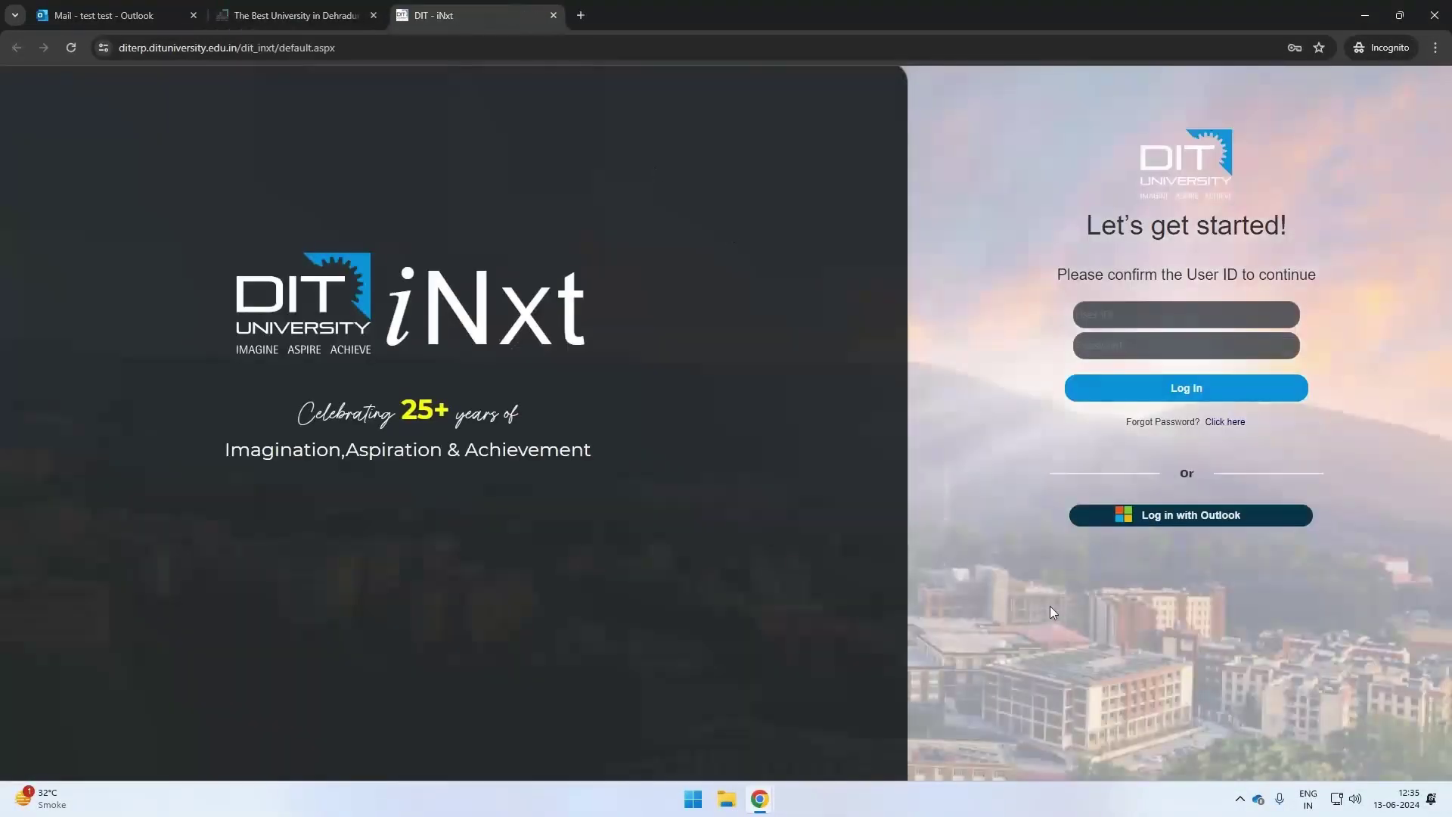
Step: Close the Mail app that opened from the letter's email link
left_click(1157, 314)
left_click(1013, 319)
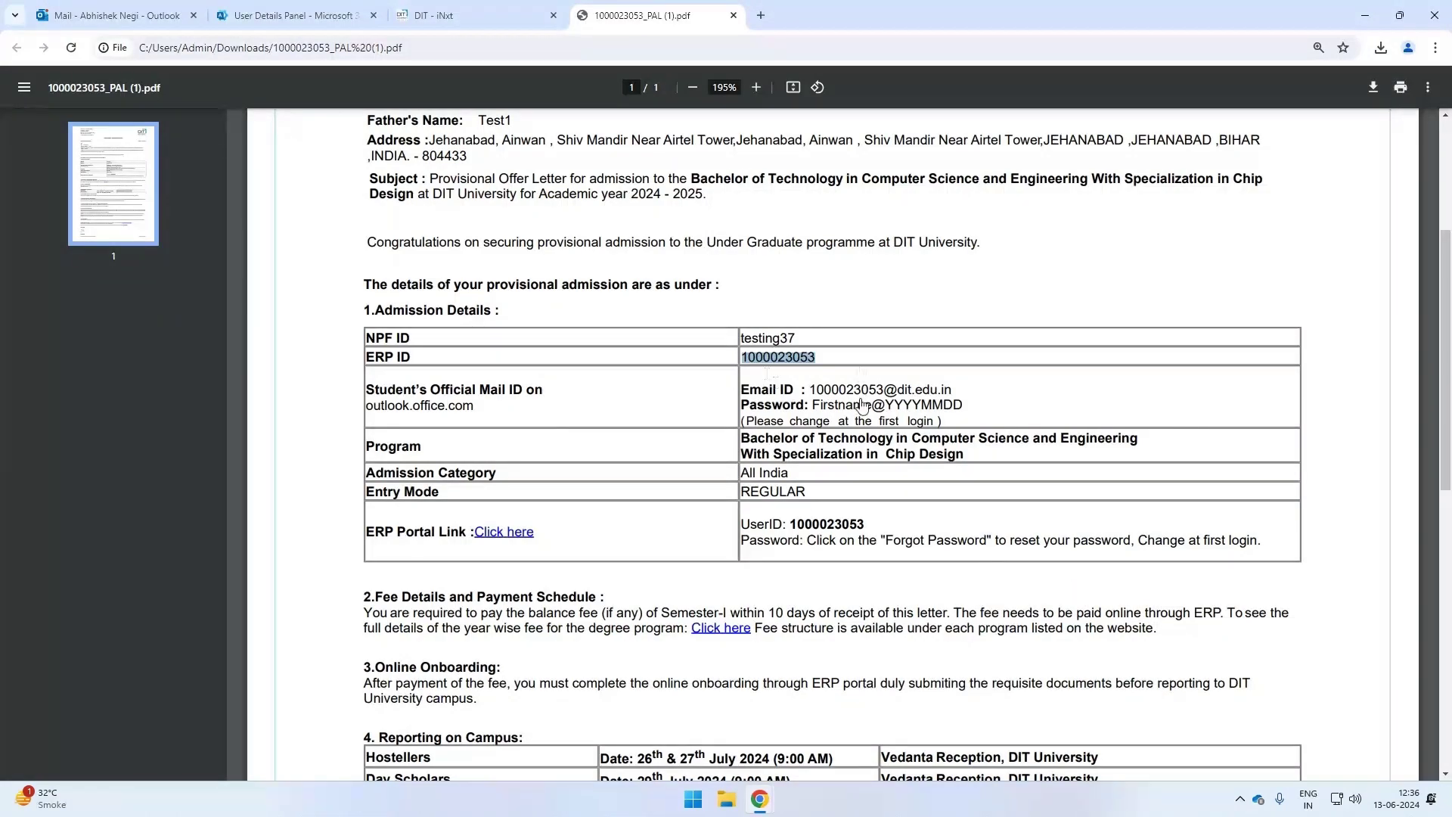
left_click(805, 370)
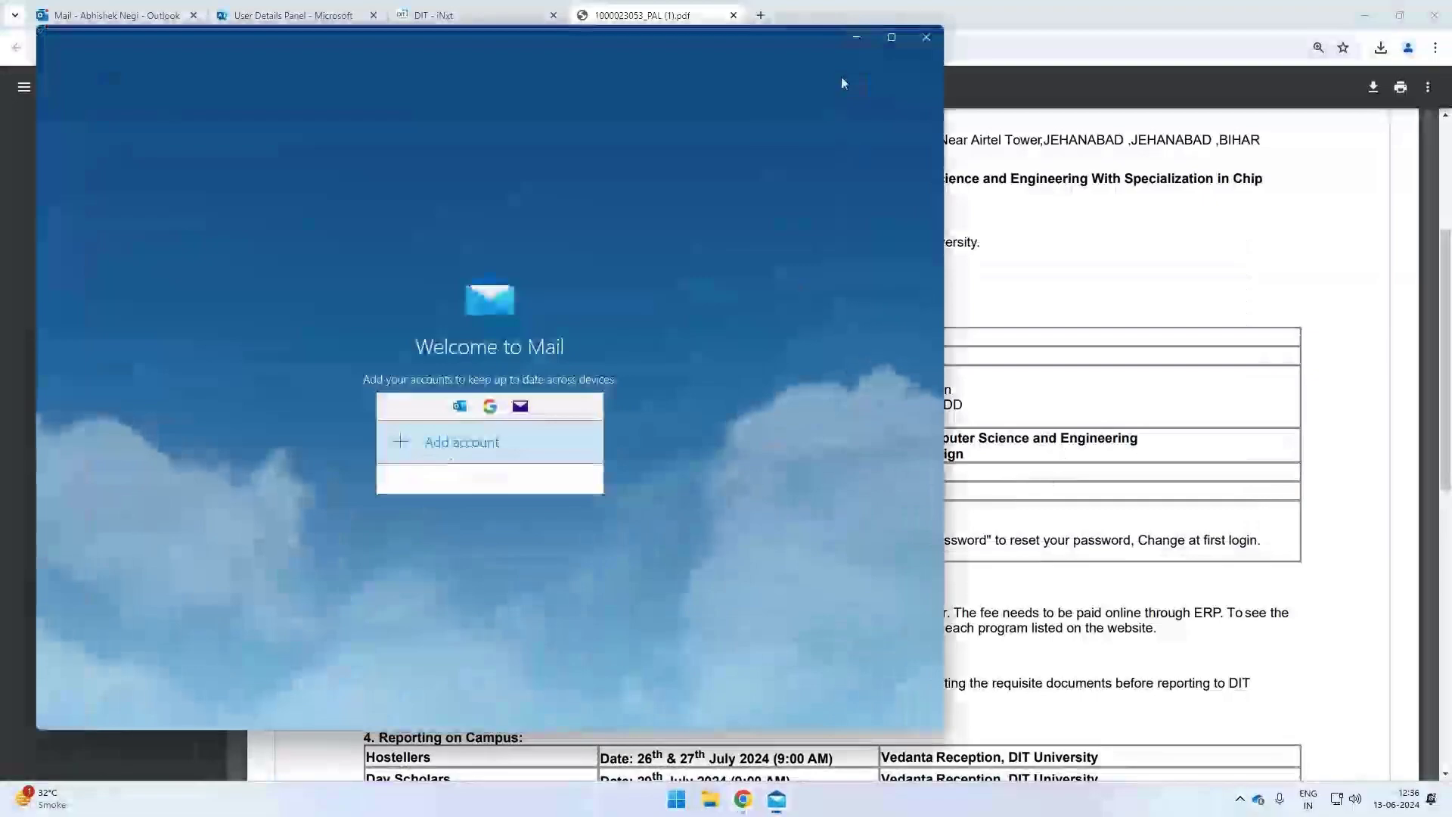
left_click(856, 38)
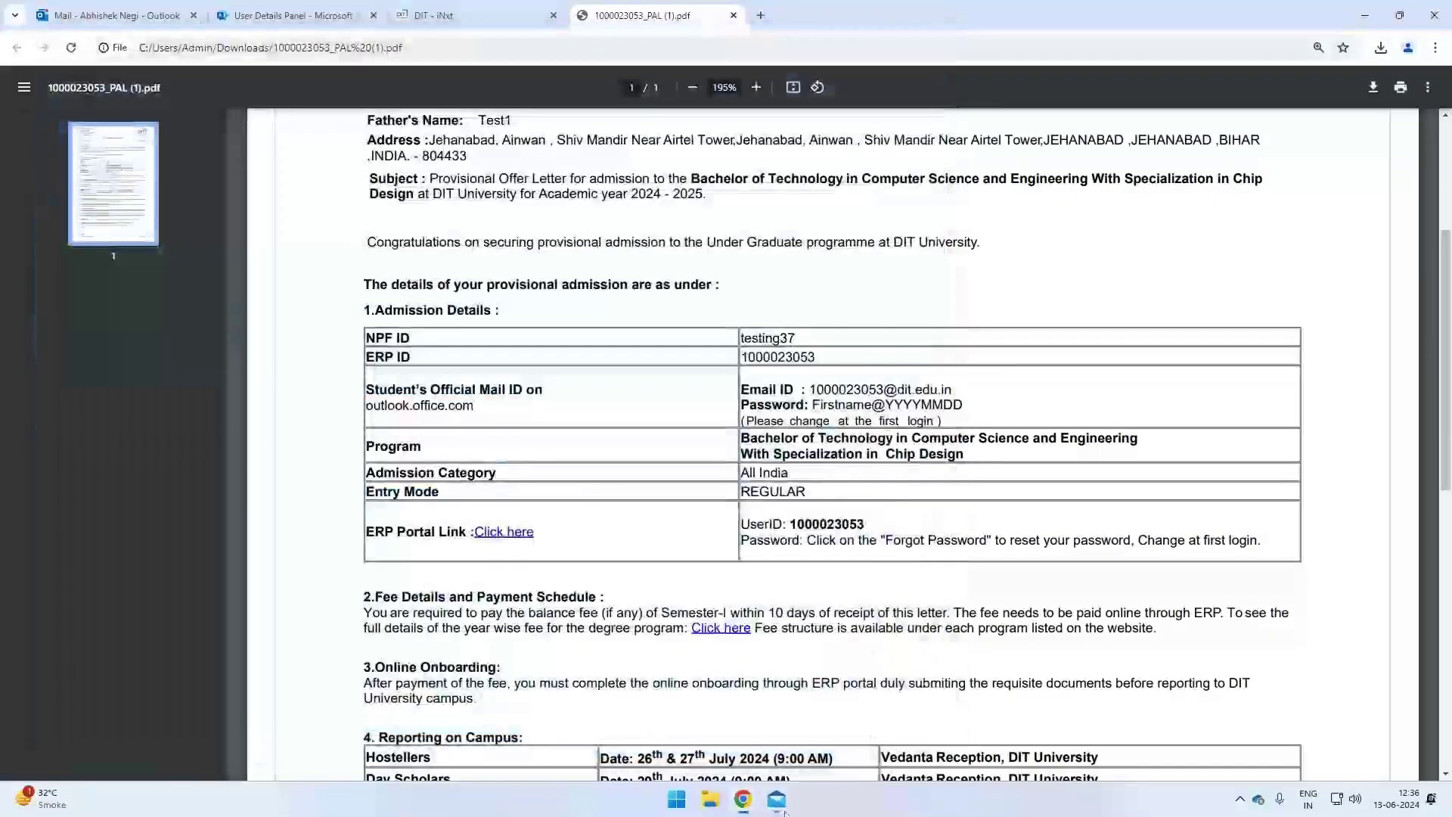
left_click(779, 801)
left_click(912, 47)
Step: Back on the iNxt login page, open the Forgot Password form
key("alt+Tab")
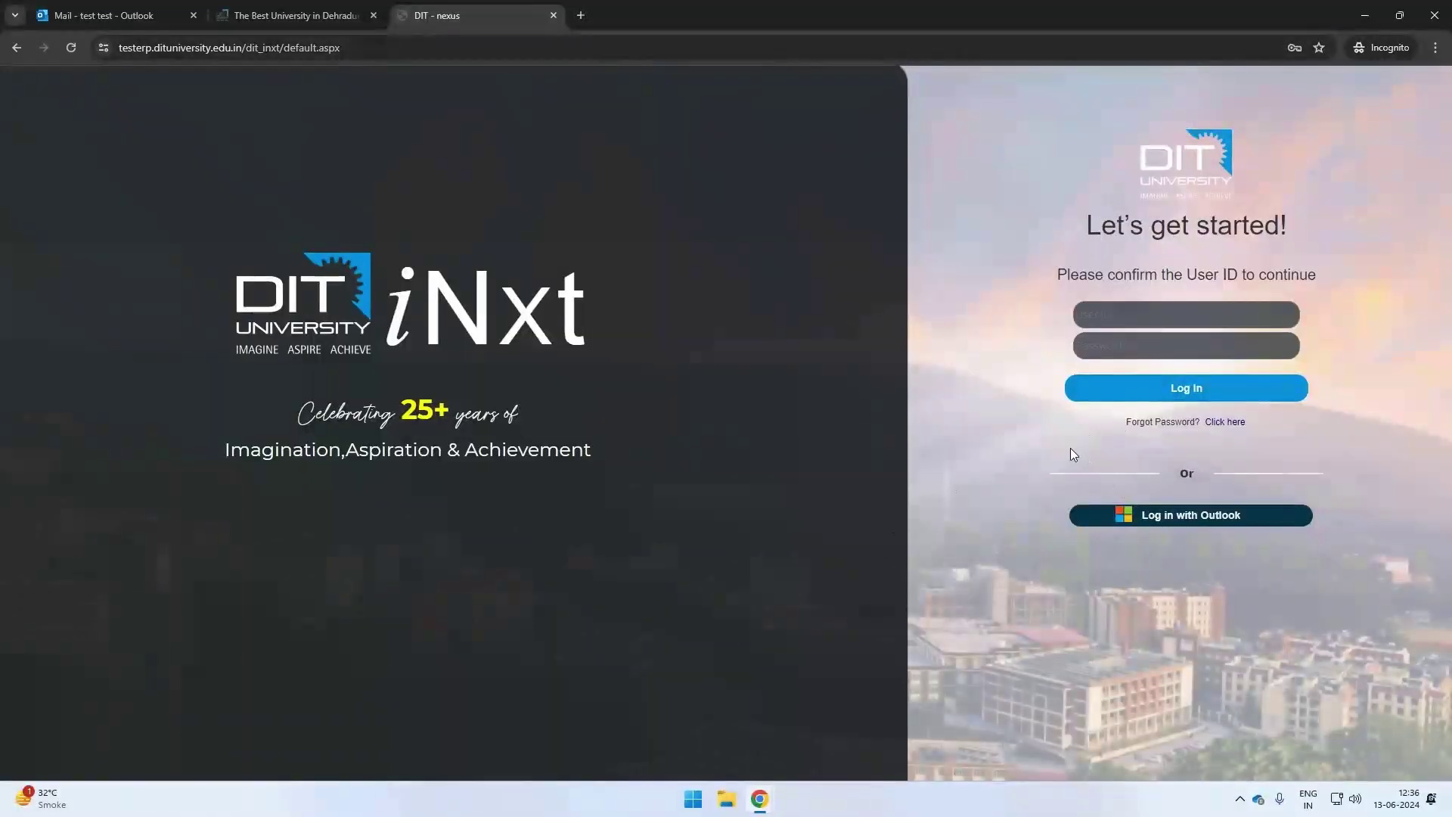
left_click(1104, 316)
left_click(1161, 435)
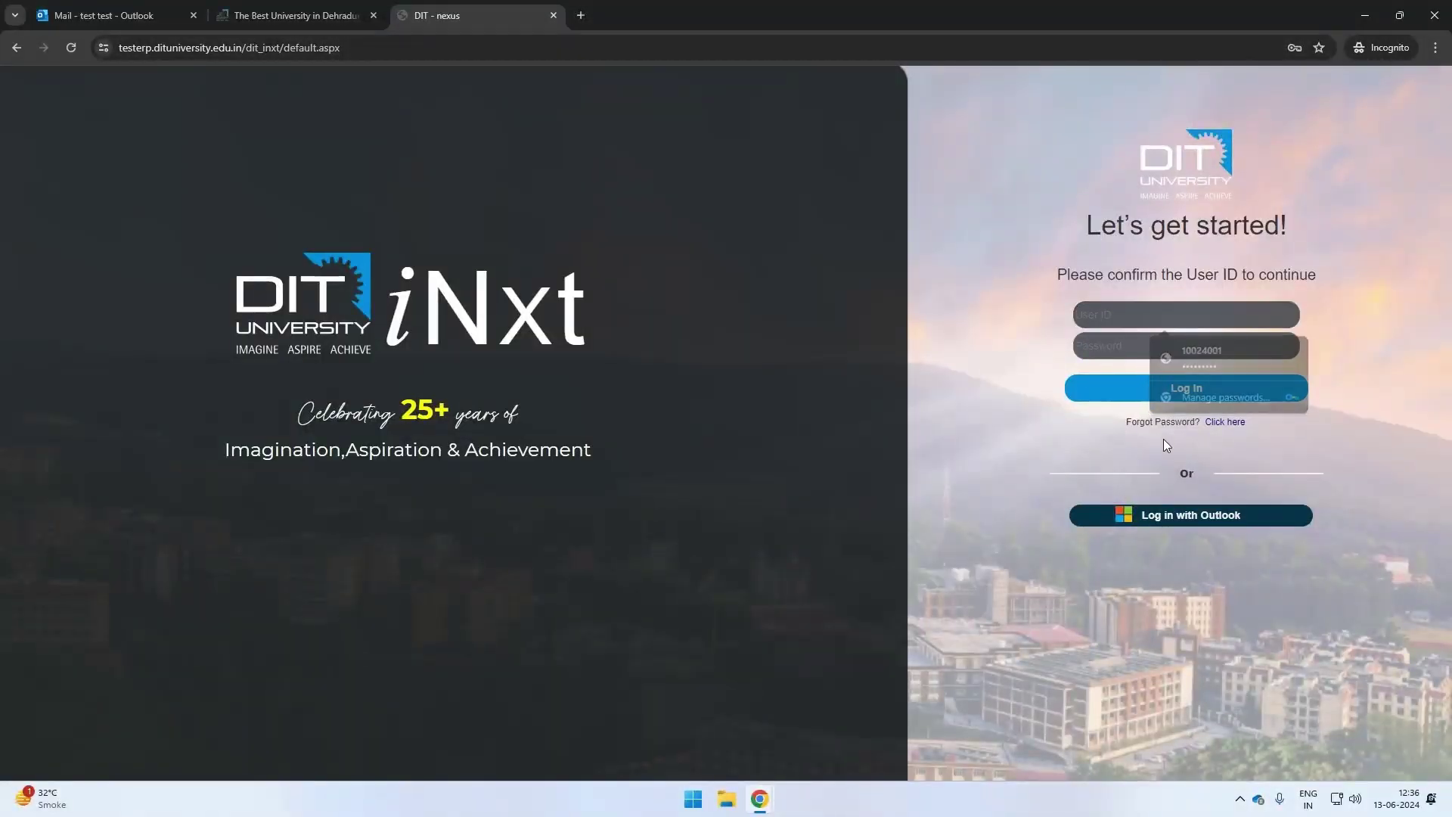
left_click(1225, 423)
left_click(622, 179)
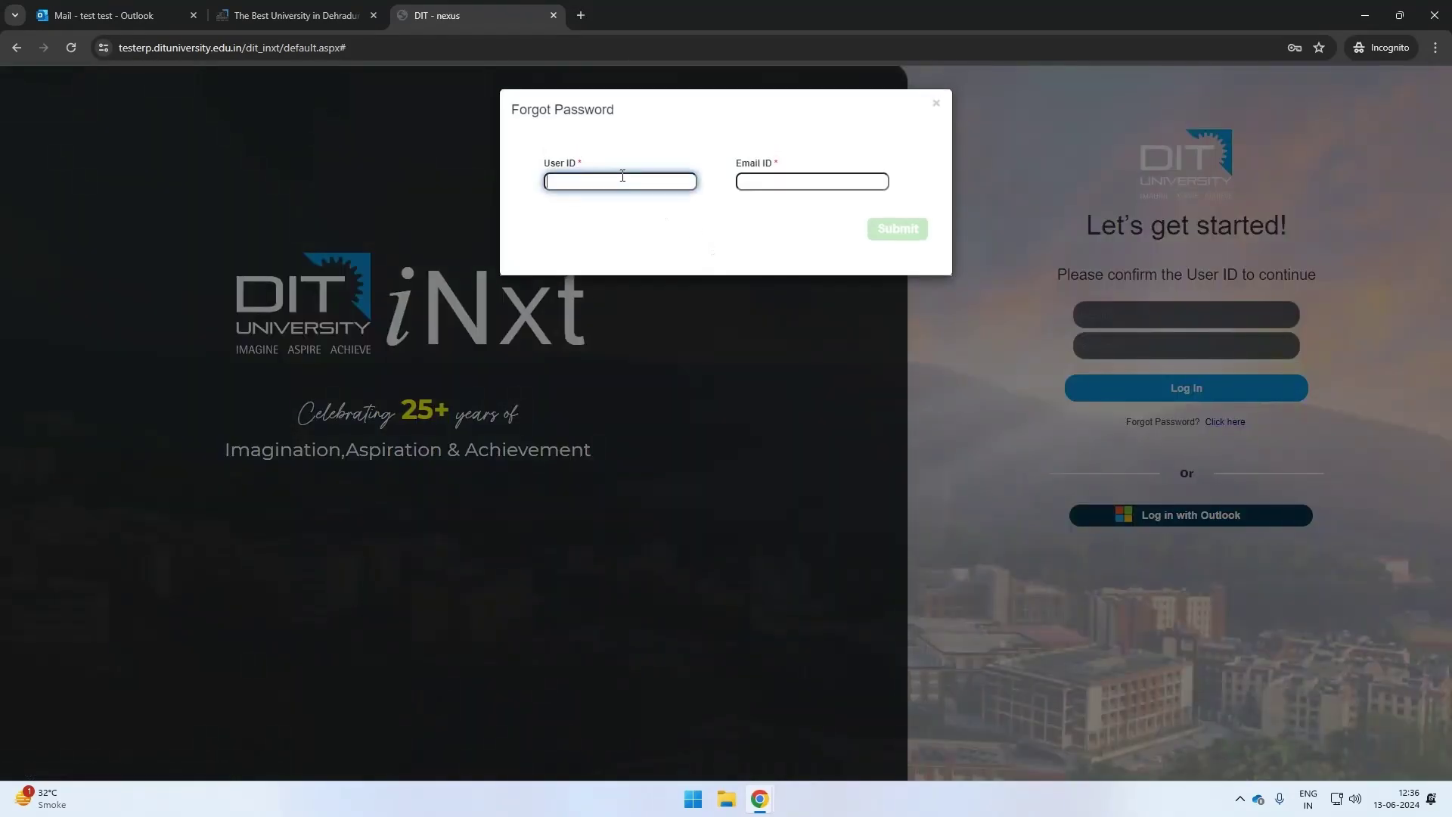
left_click(629, 214)
key("ctrl+c")
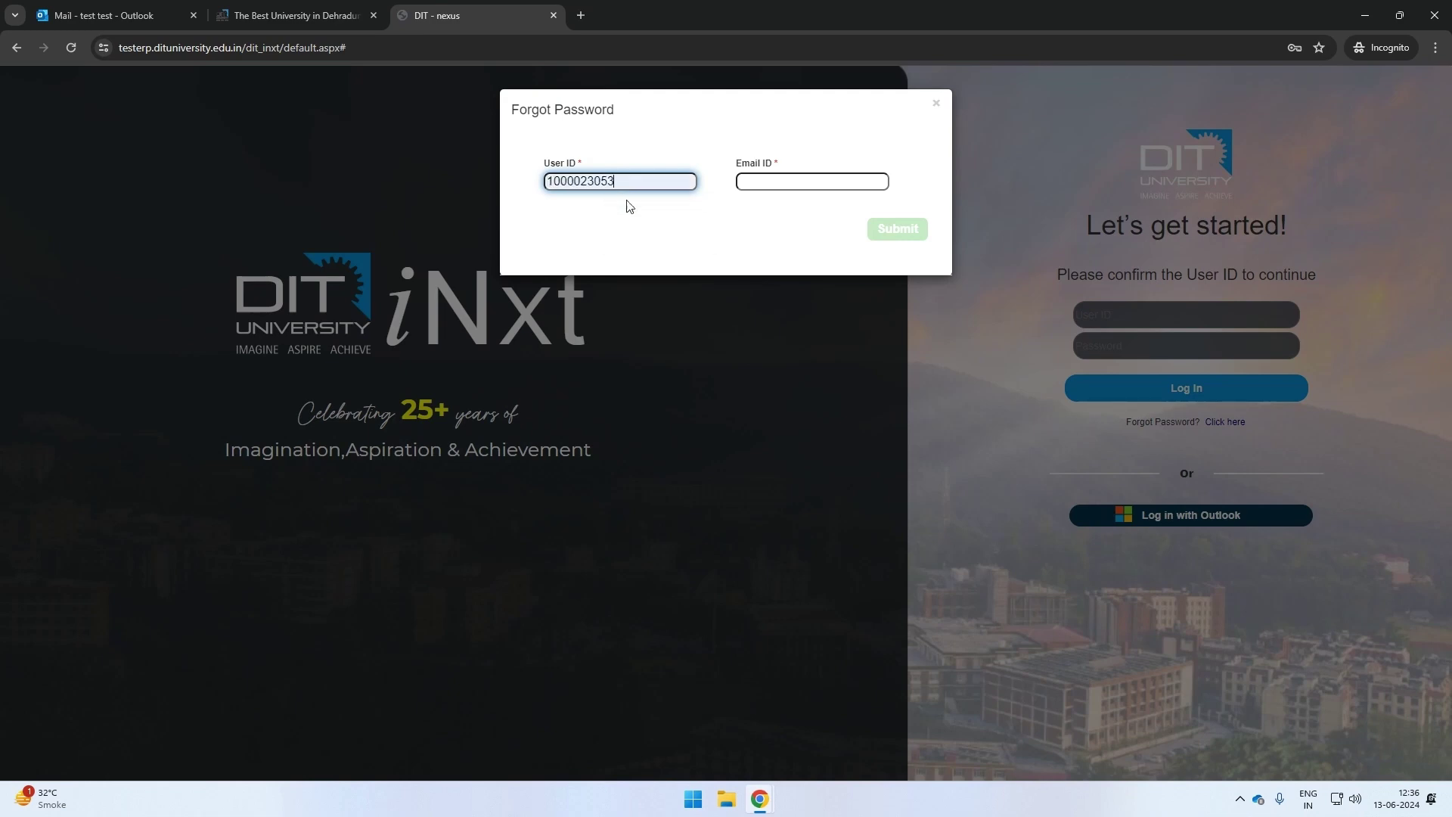
left_click(613, 246)
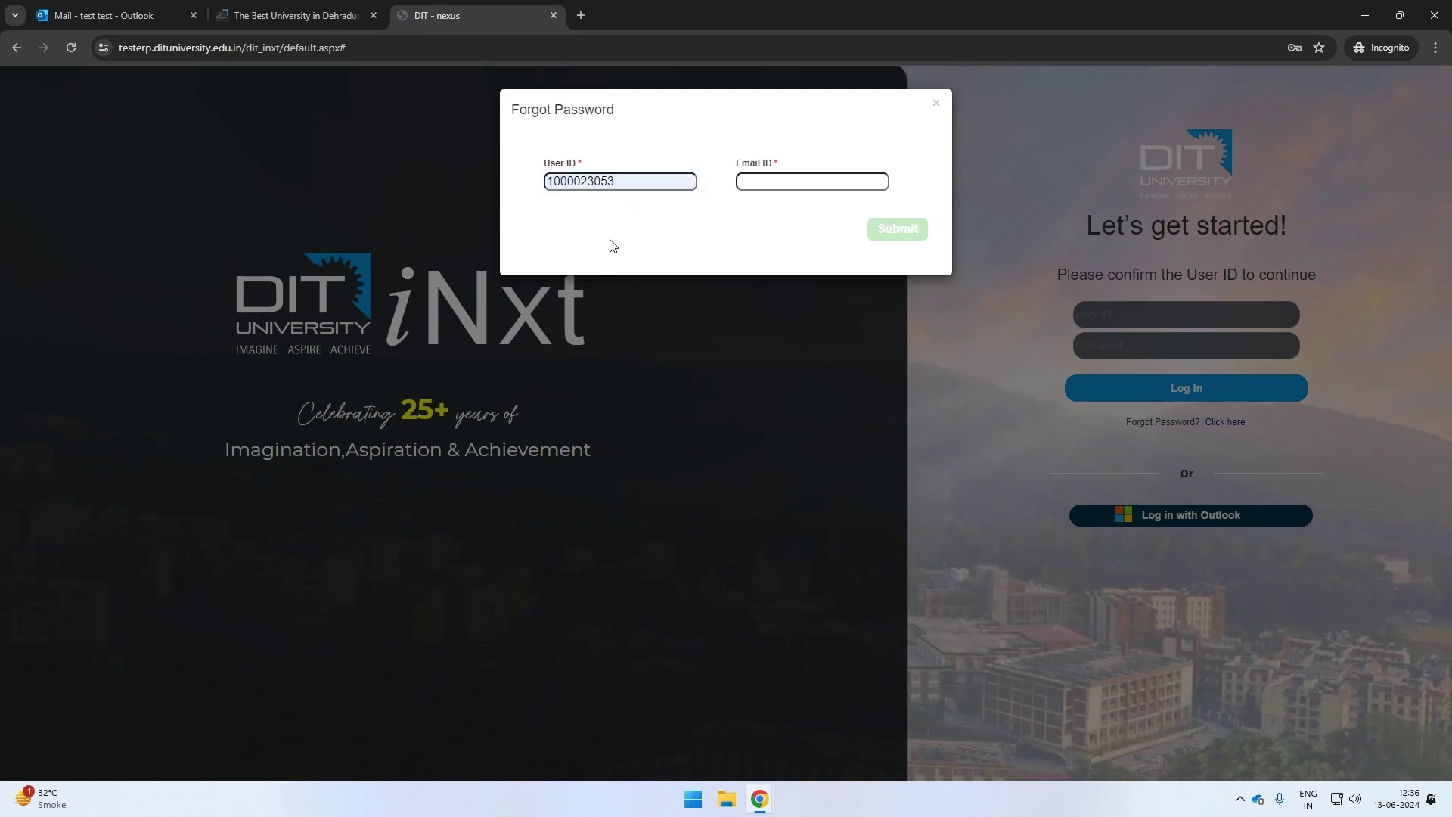
key("alt+Tab")
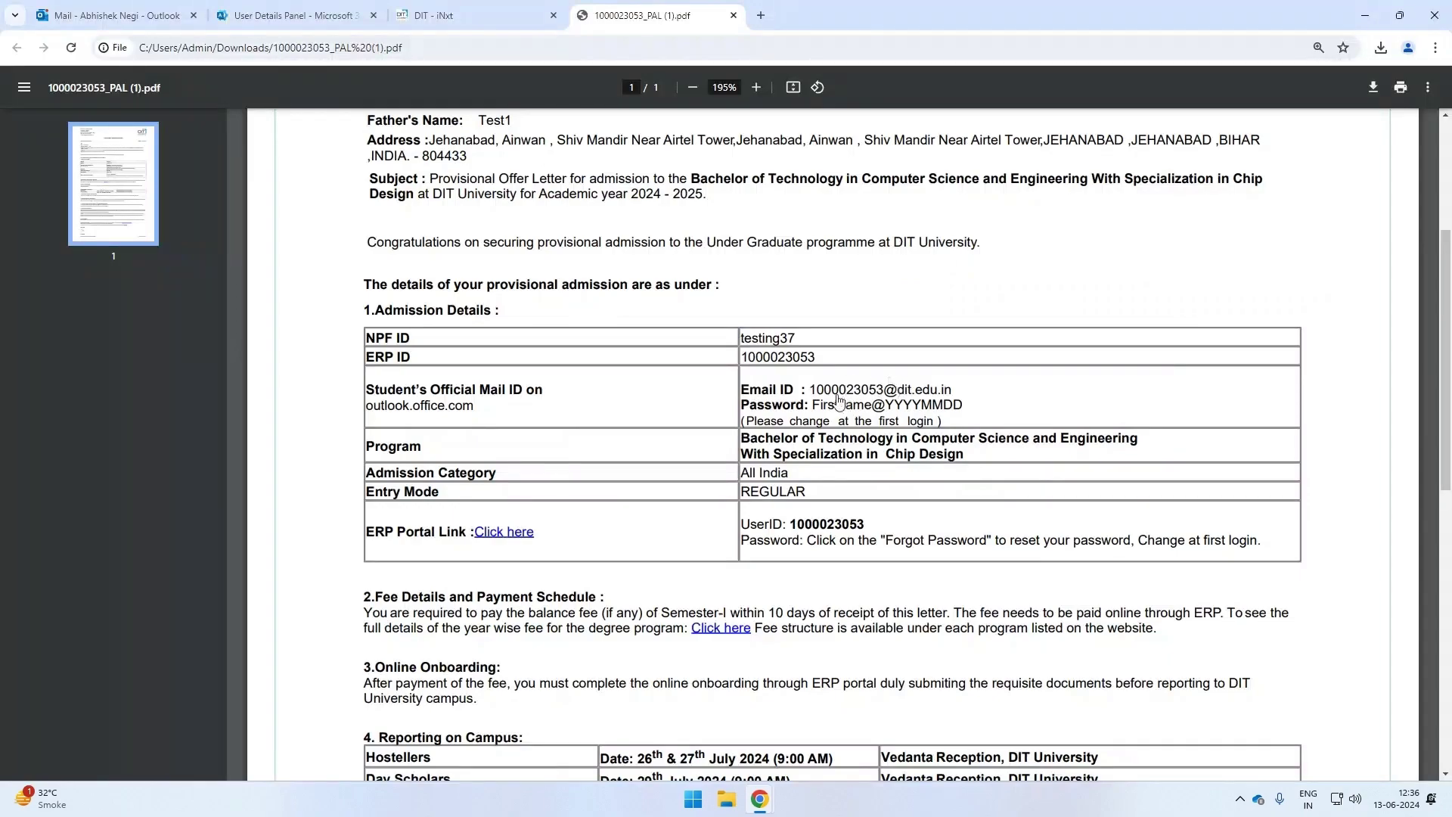
key("alt+Tab")
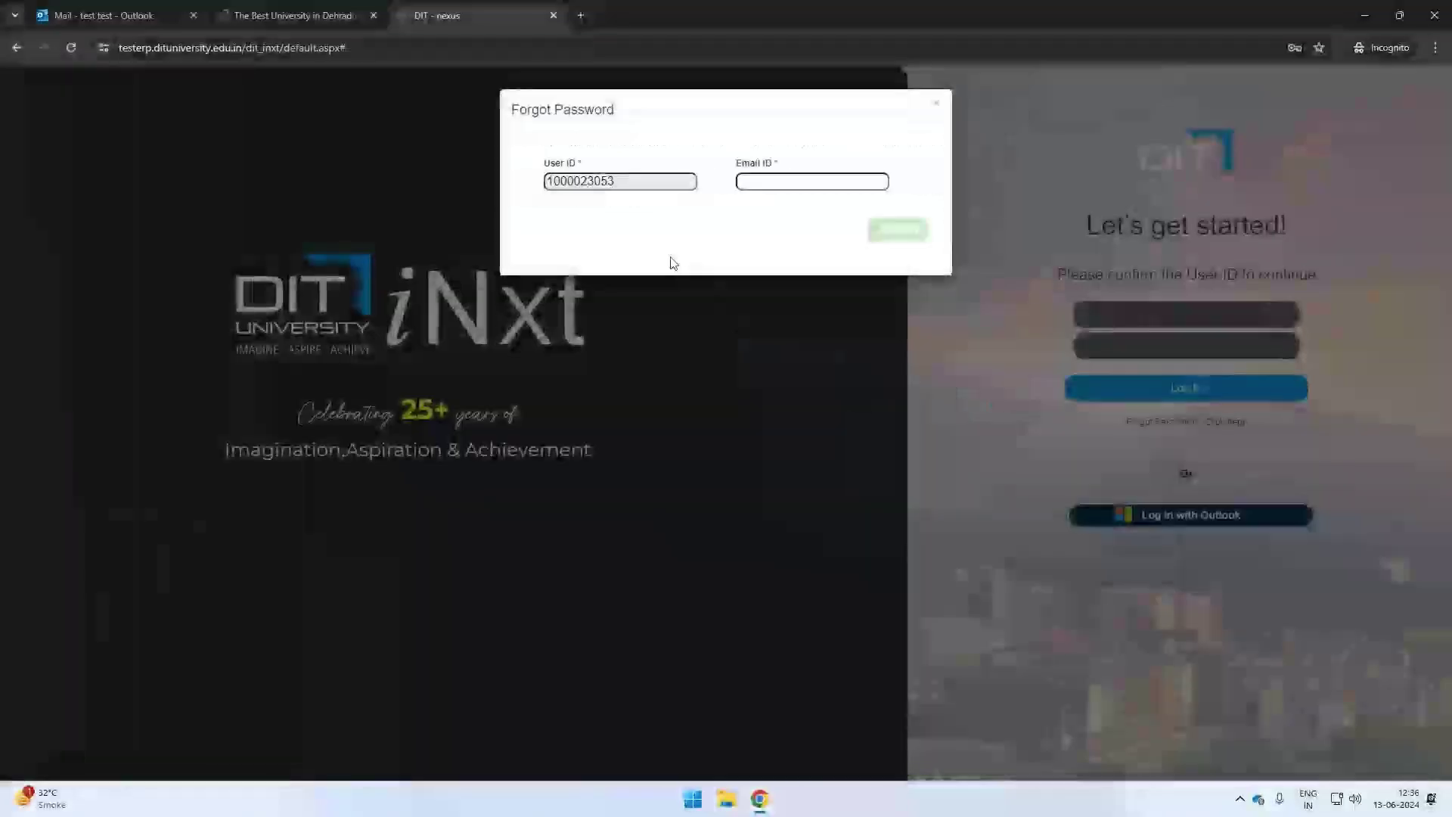
left_click(746, 181)
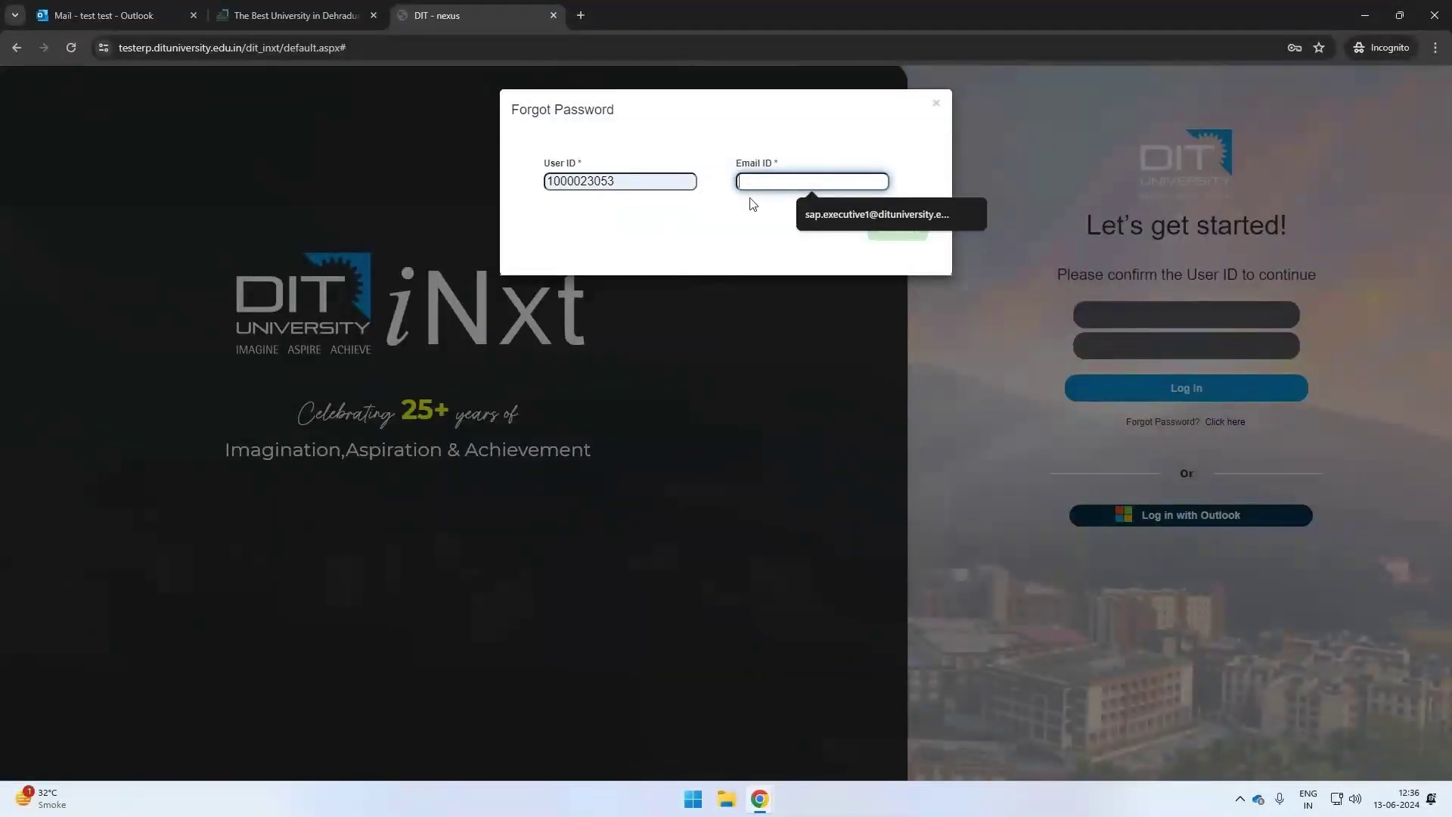
key("ctrl+v")
type("@")
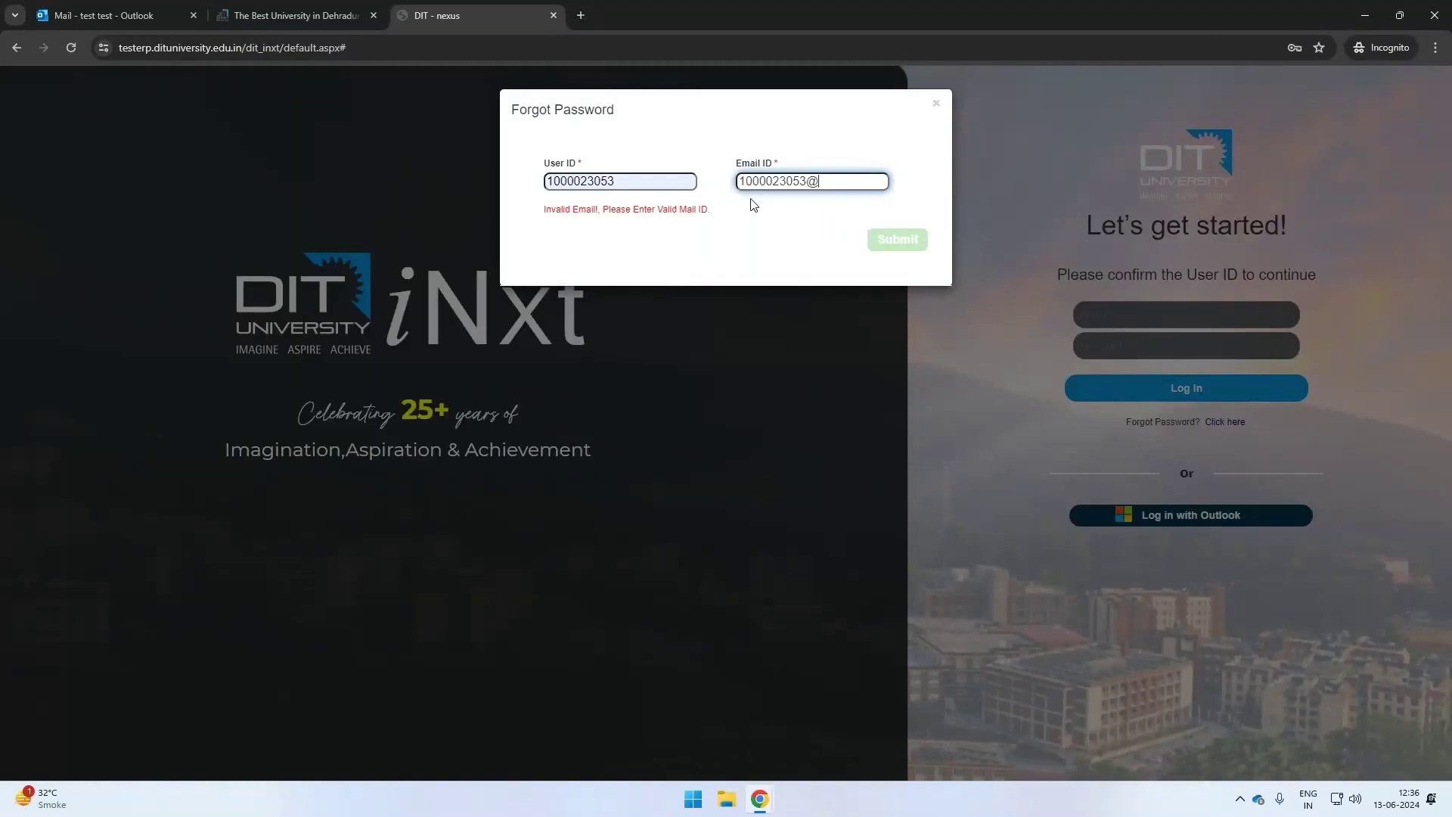
type("dit.ed")
key("BackSpace")
type("edu")
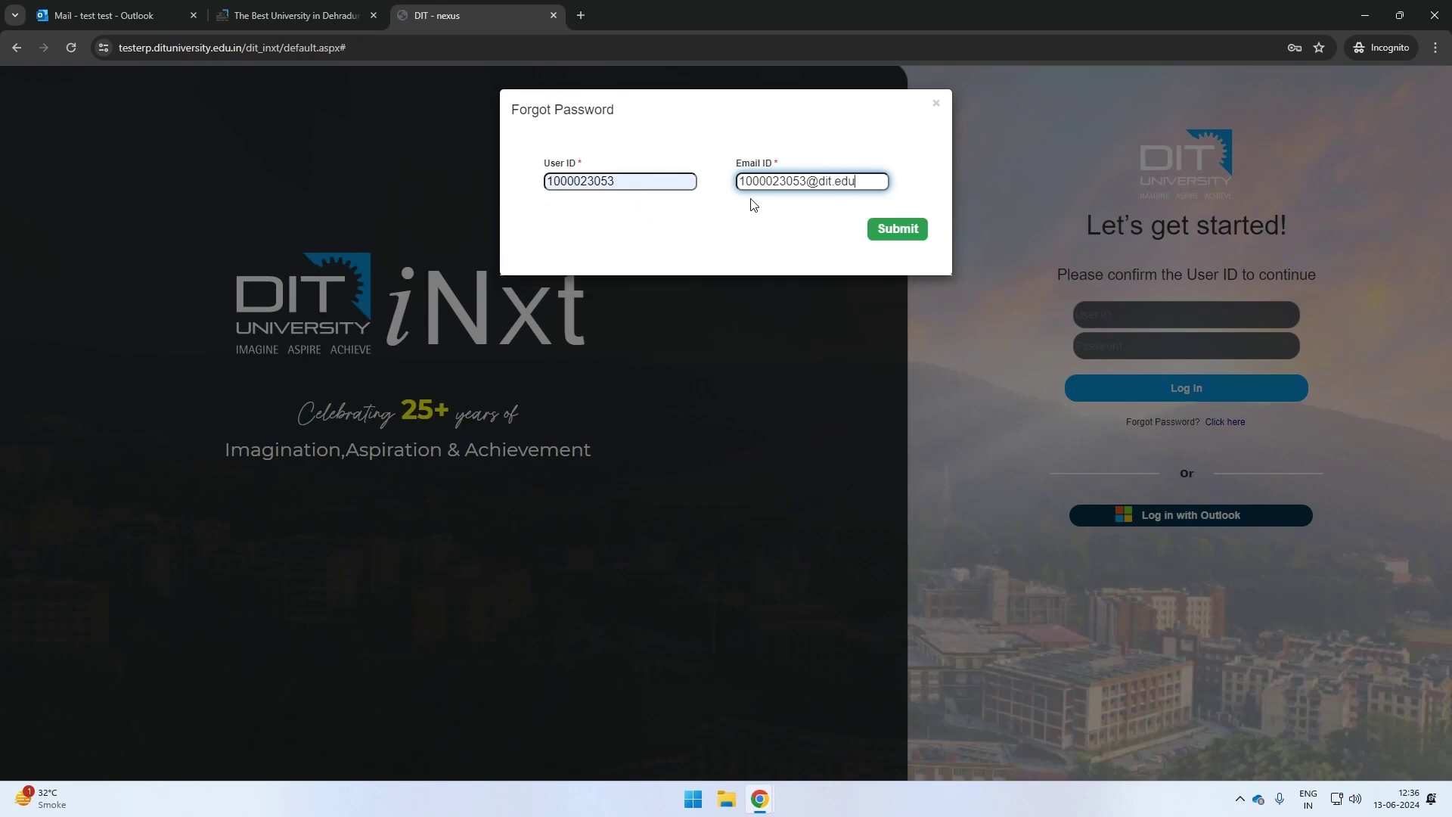
type(".in")
left_click(897, 235)
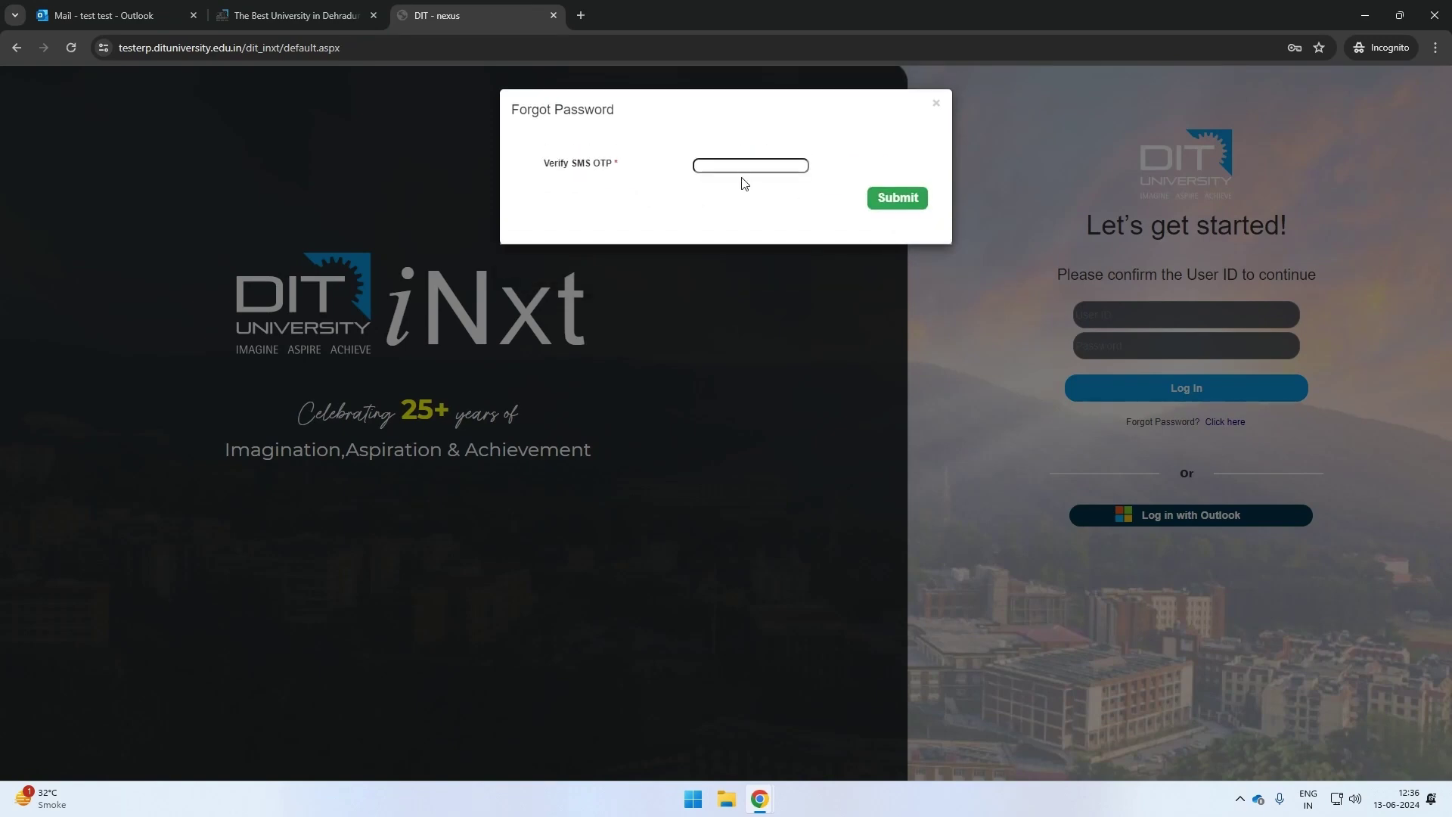
Step: Verify the reset with the SMS OTP and dismiss the password-sent confirmation
left_click(732, 170)
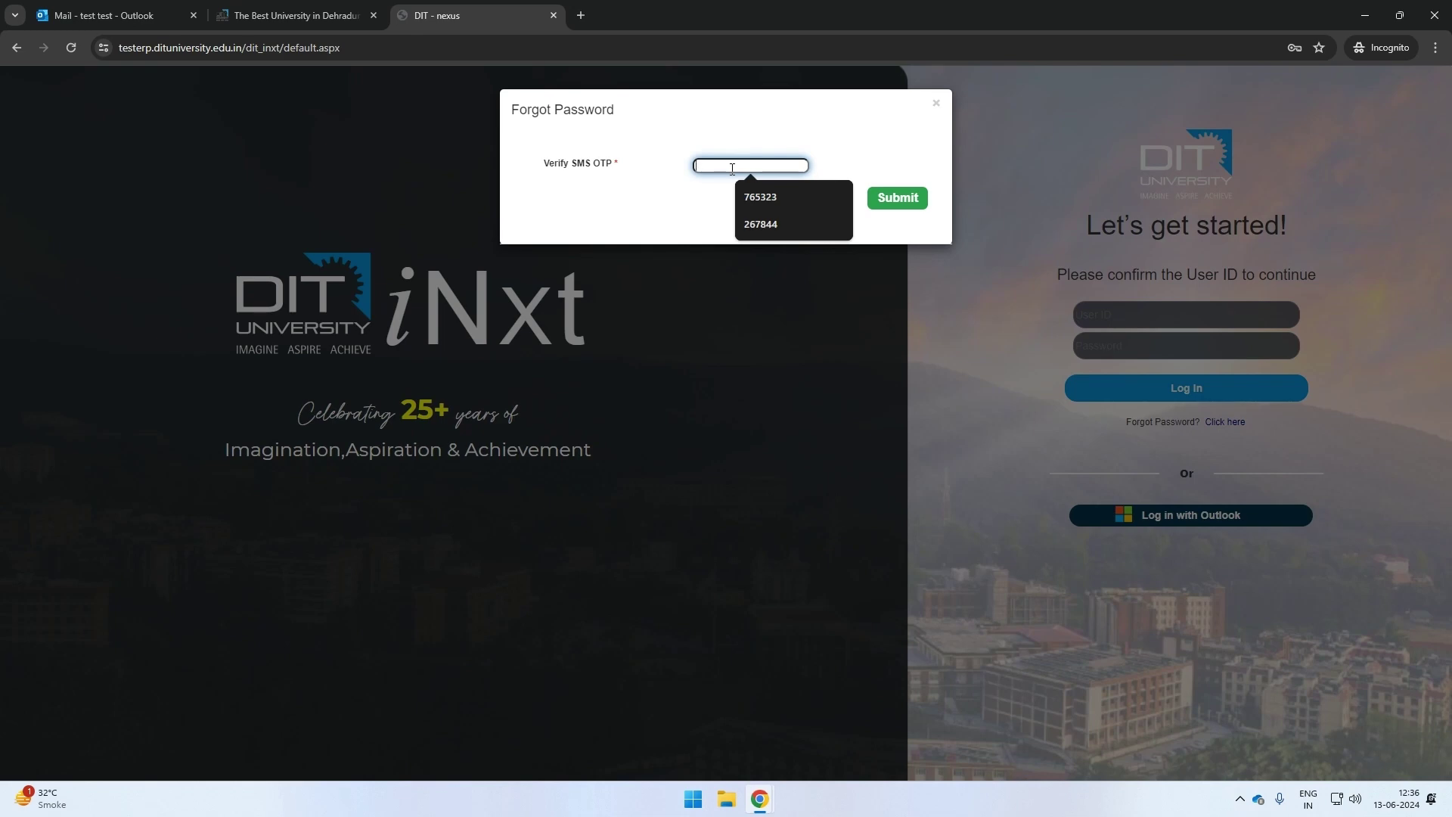
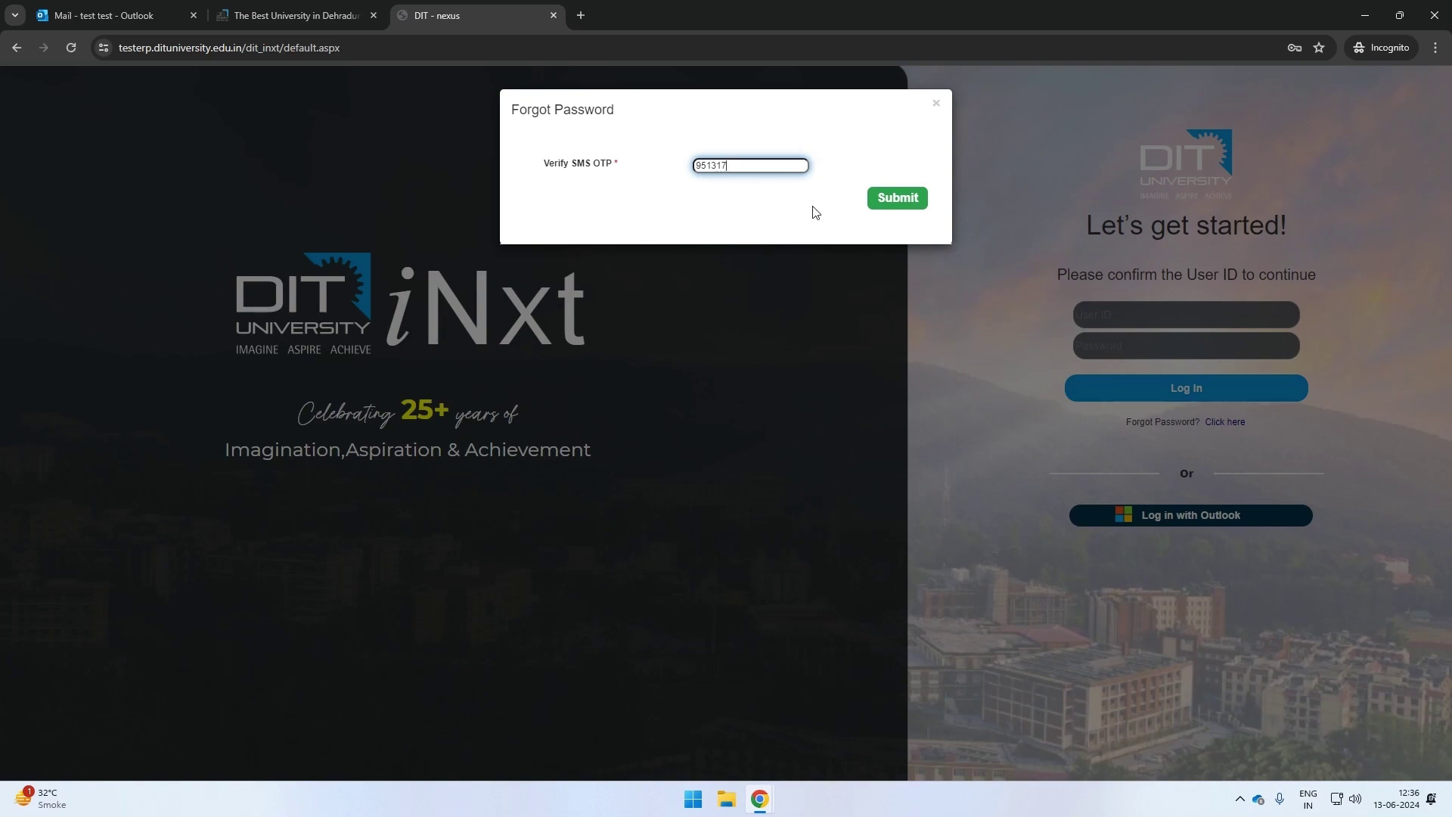
left_click(891, 204)
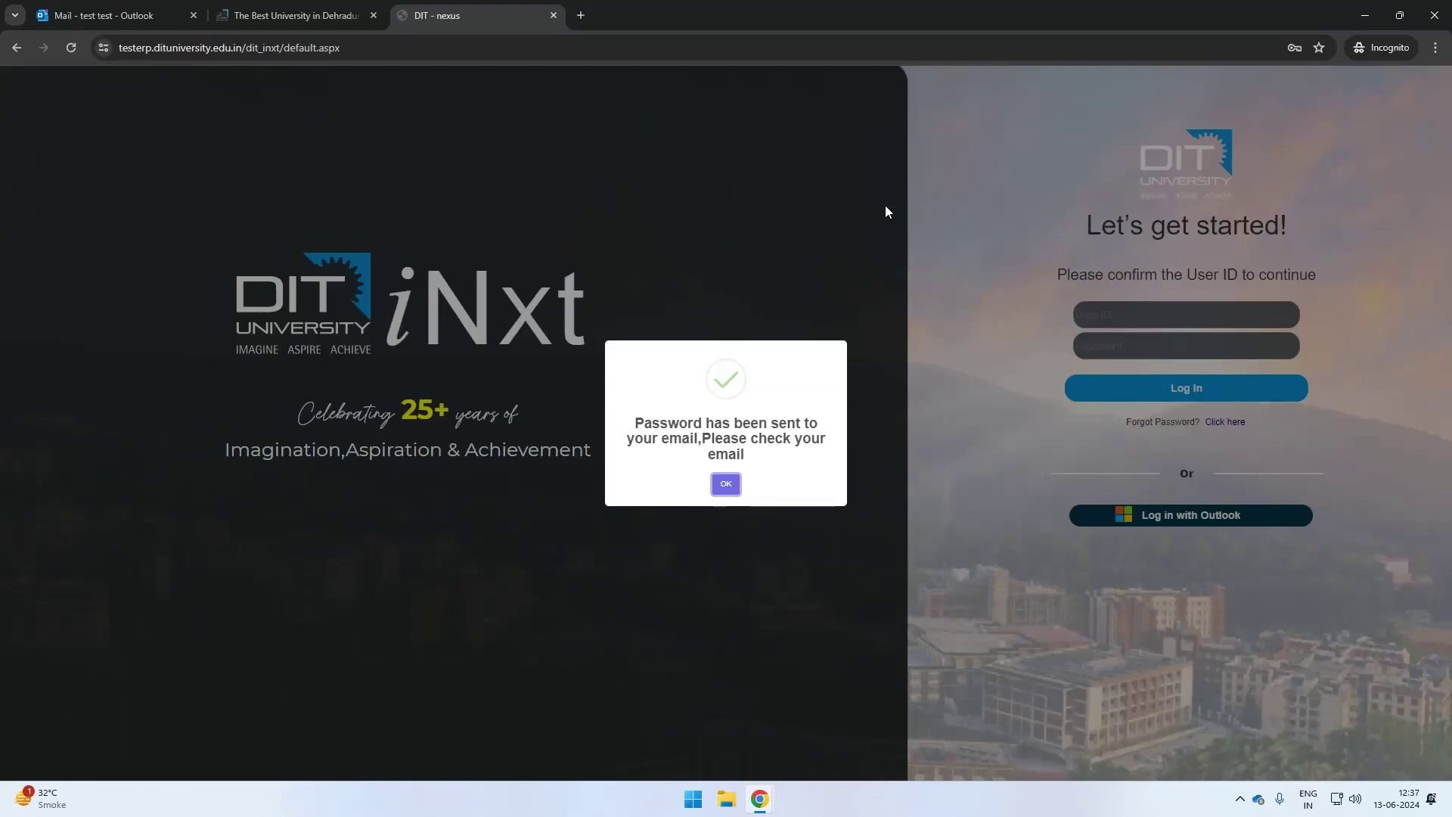
left_click(725, 488)
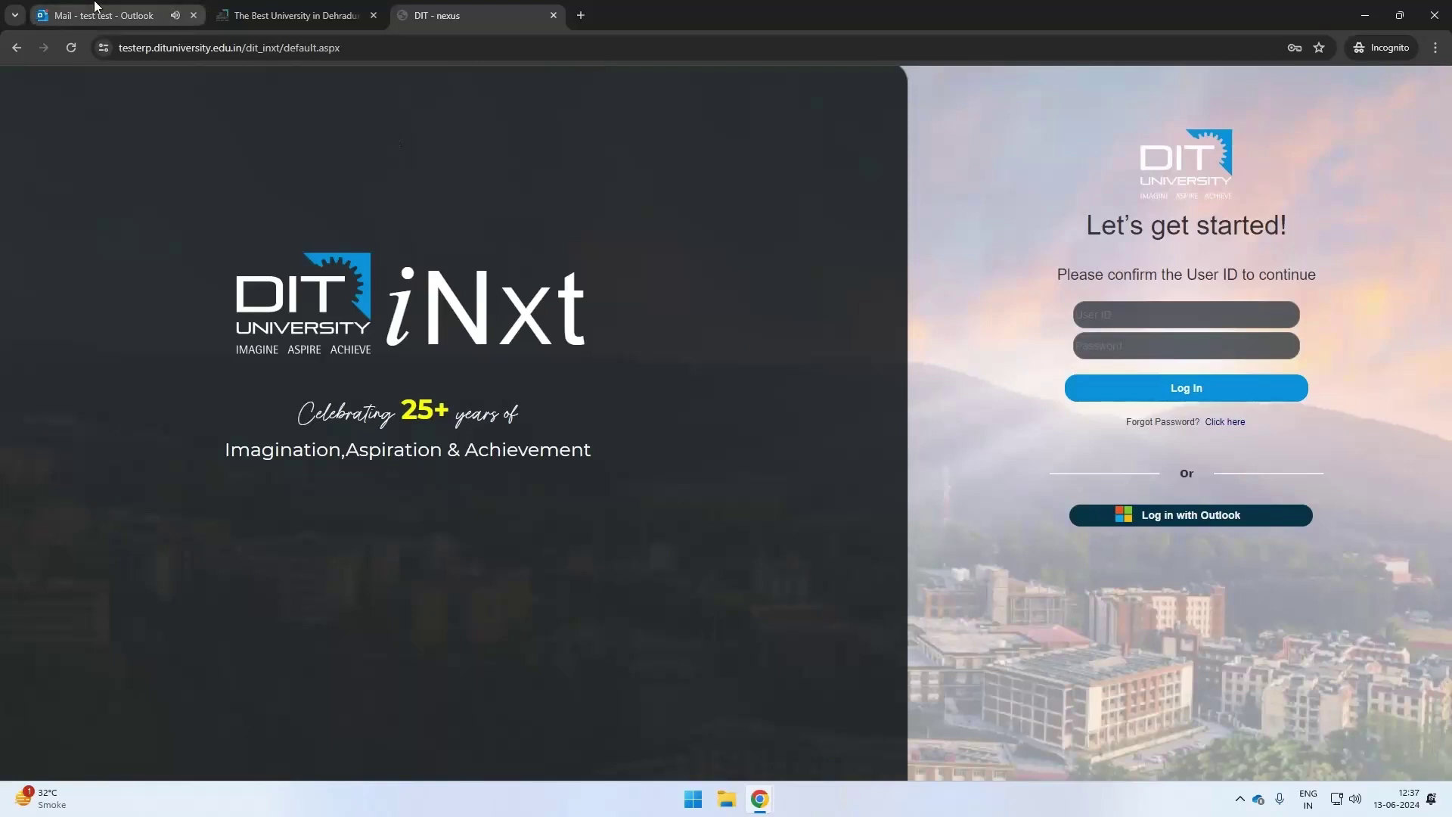
left_click(96, 9)
Step: Open the DITU Forgot Password email and paste its User ID into the ERP login
left_click(326, 251)
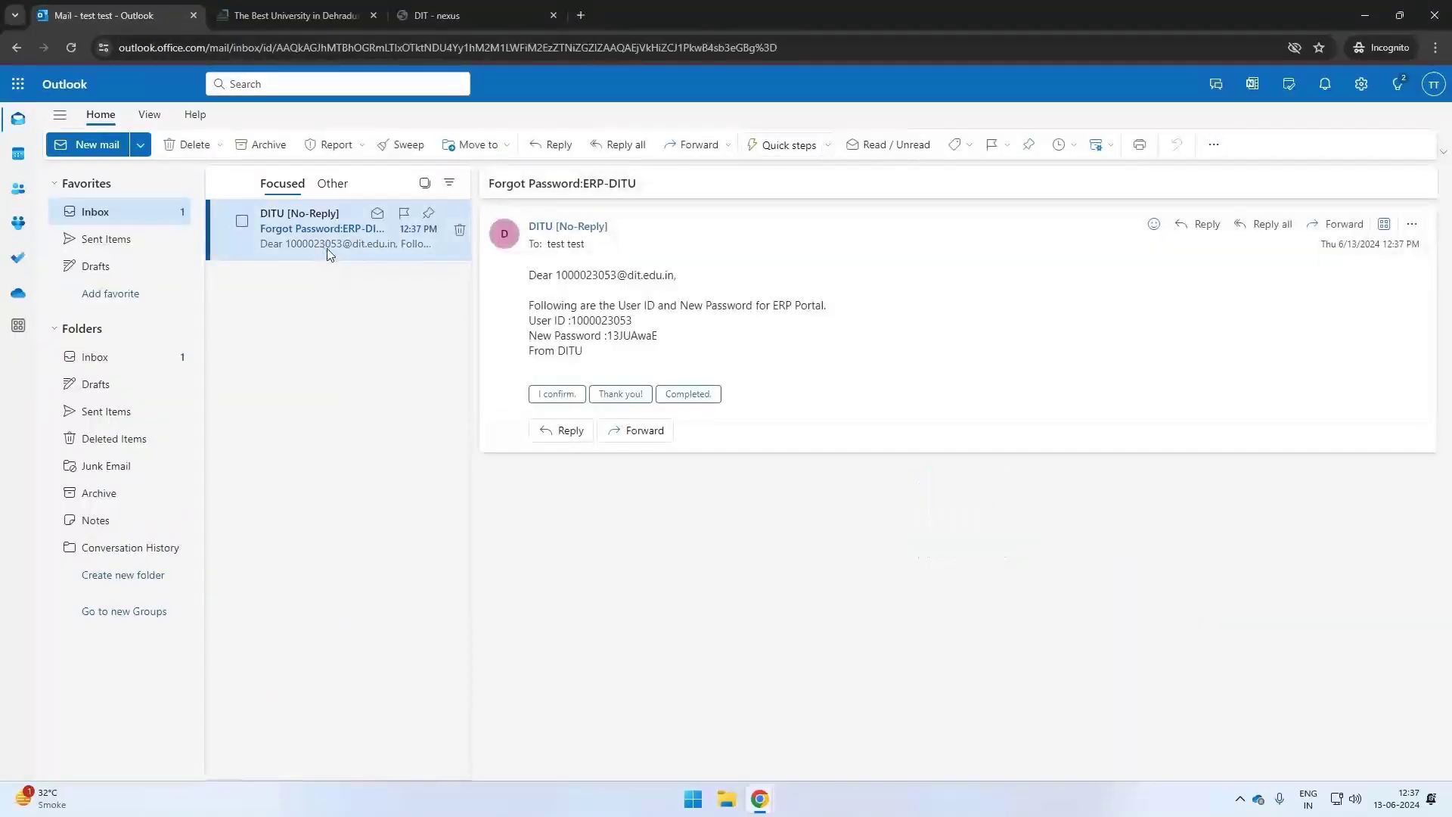
double_click(613, 322)
key("ctrl+c")
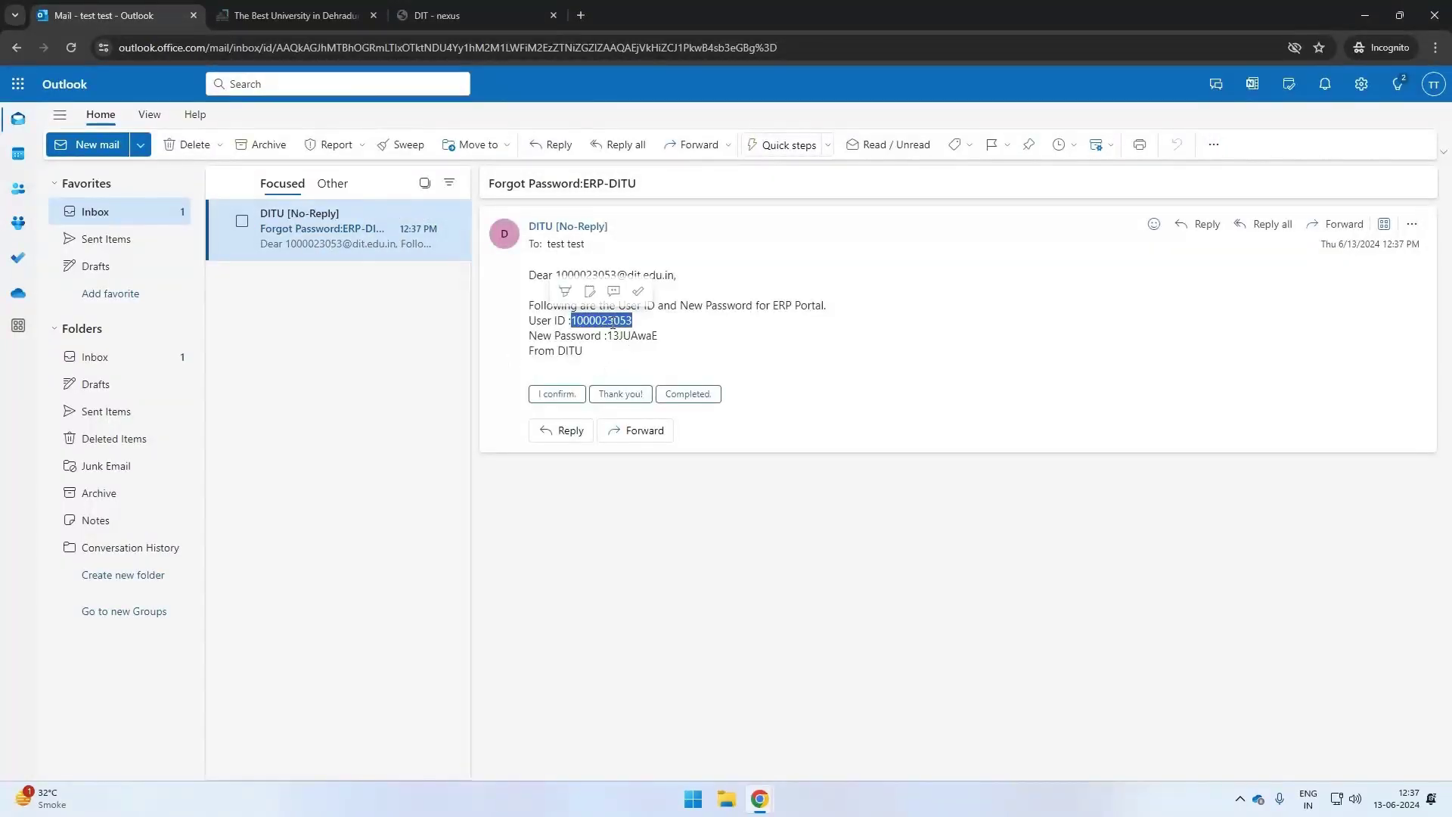
left_click(454, 15)
left_click(1135, 322)
key("ctrl+v")
Step: Copy the new password from the email into the ERP login password field
left_click(106, 15)
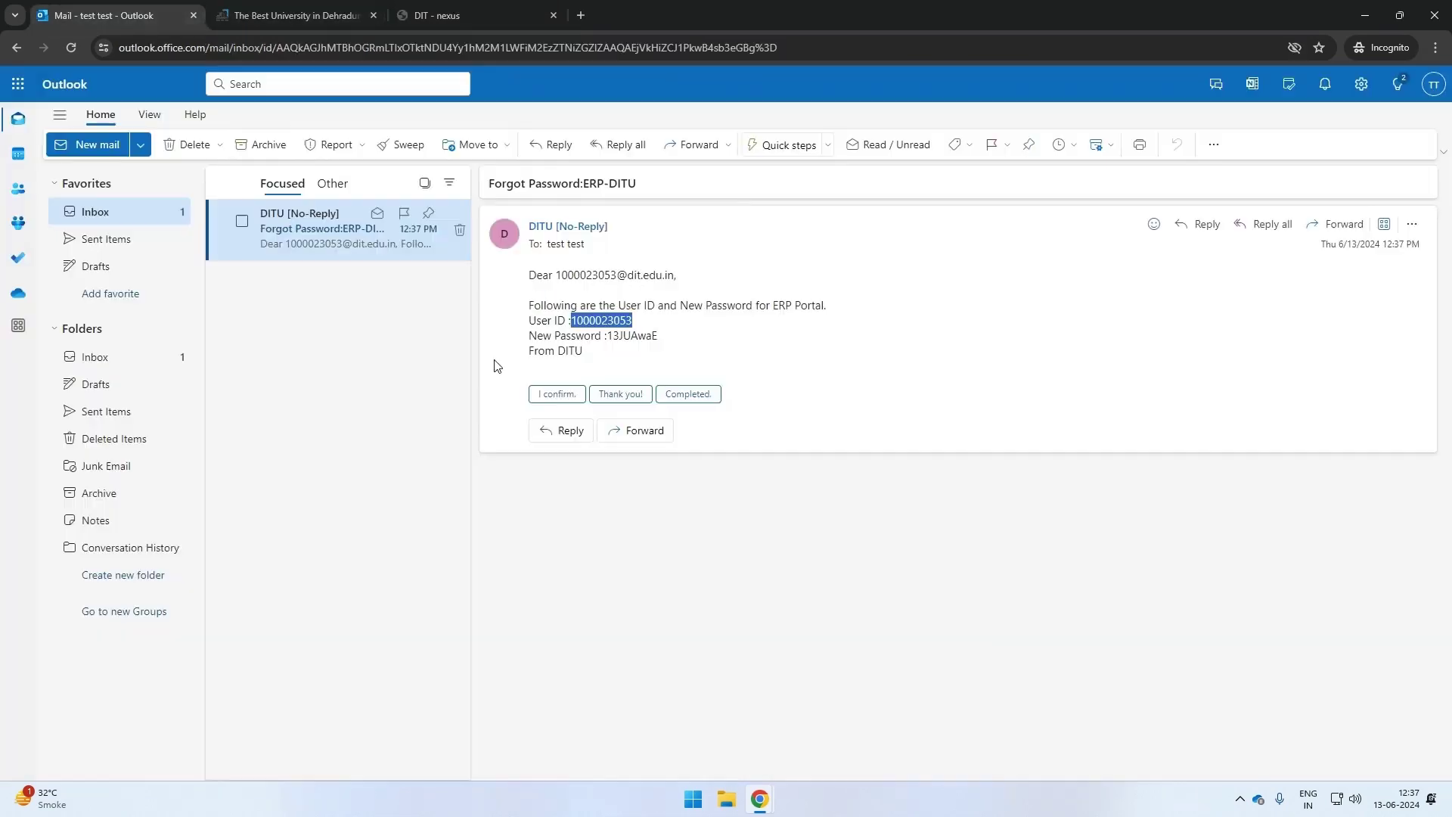
double_click(610, 336)
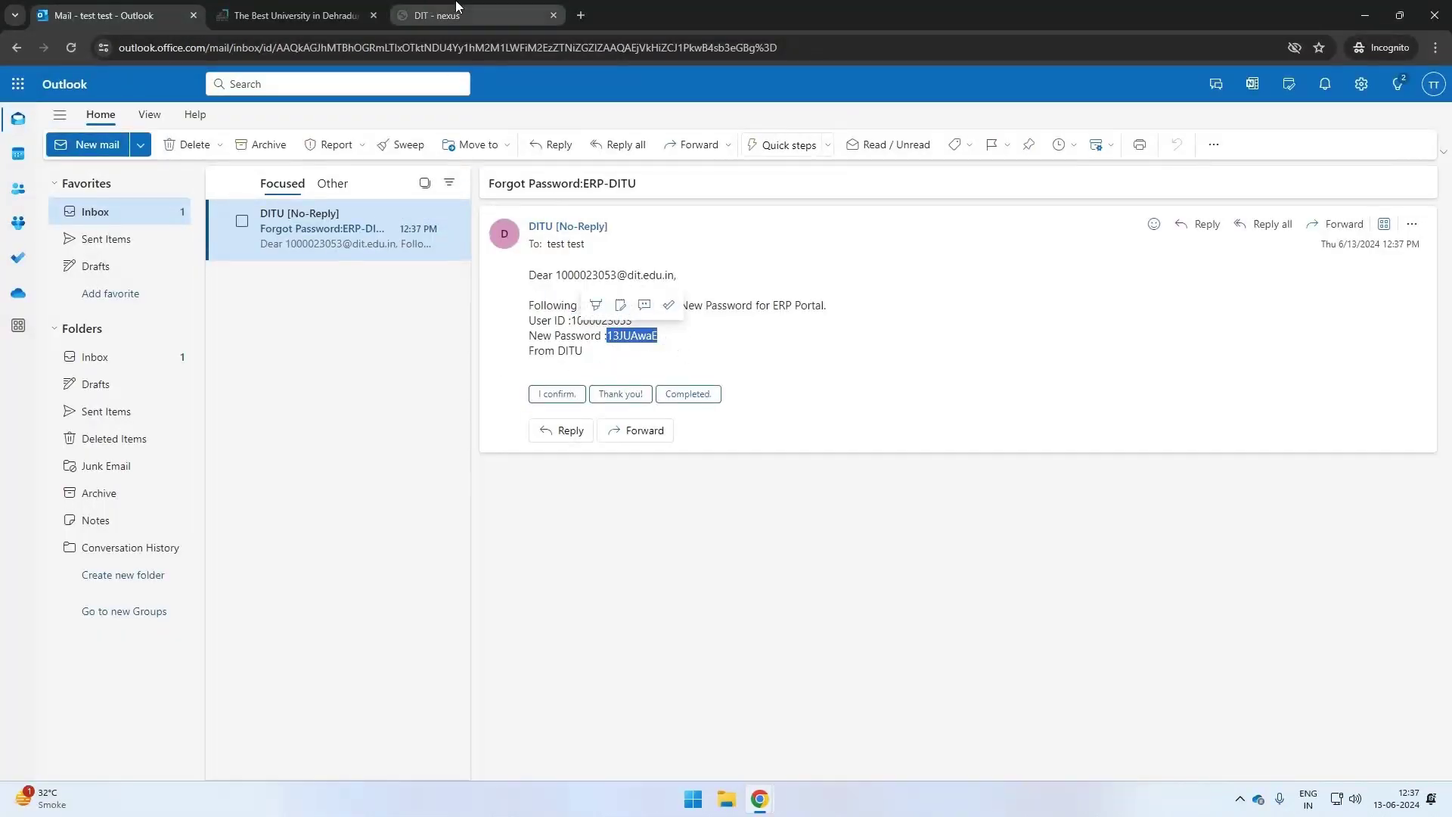
left_click(456, 11)
left_click(1134, 346)
key("ctrl+v")
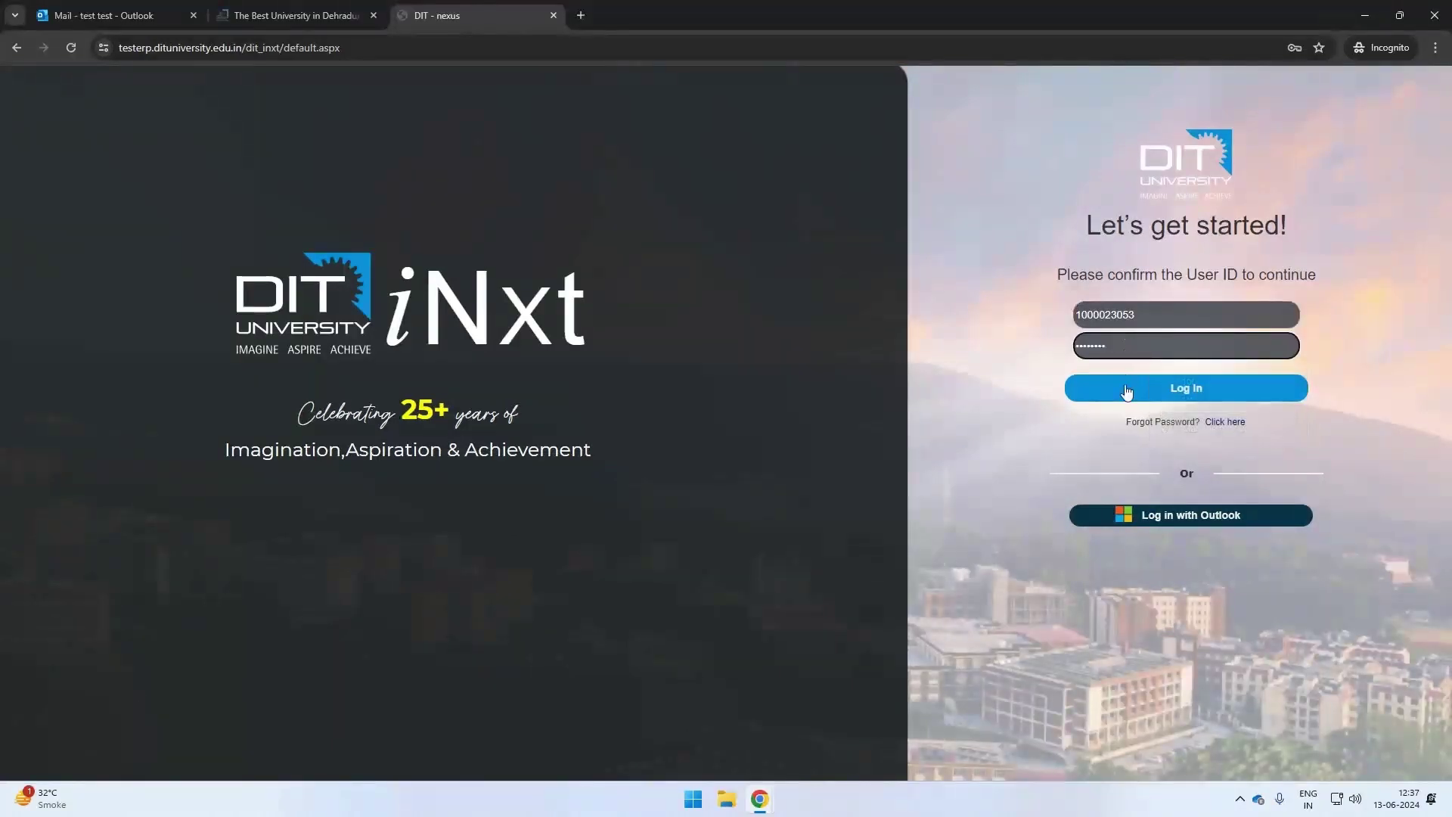
Step: Log in to DIT iNxt ERP with the new password and the one-time password
left_click(1126, 391)
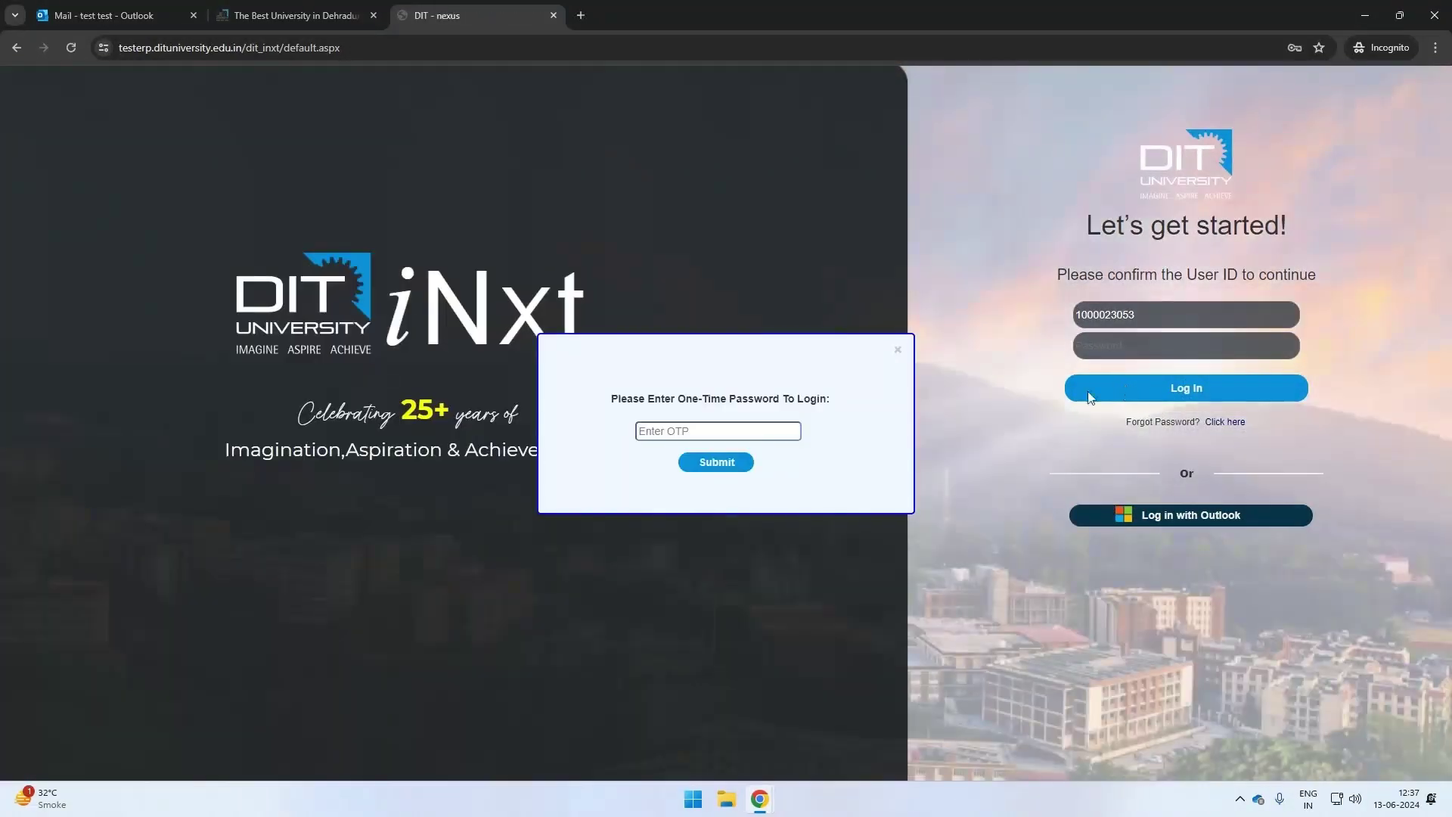
left_click(750, 426)
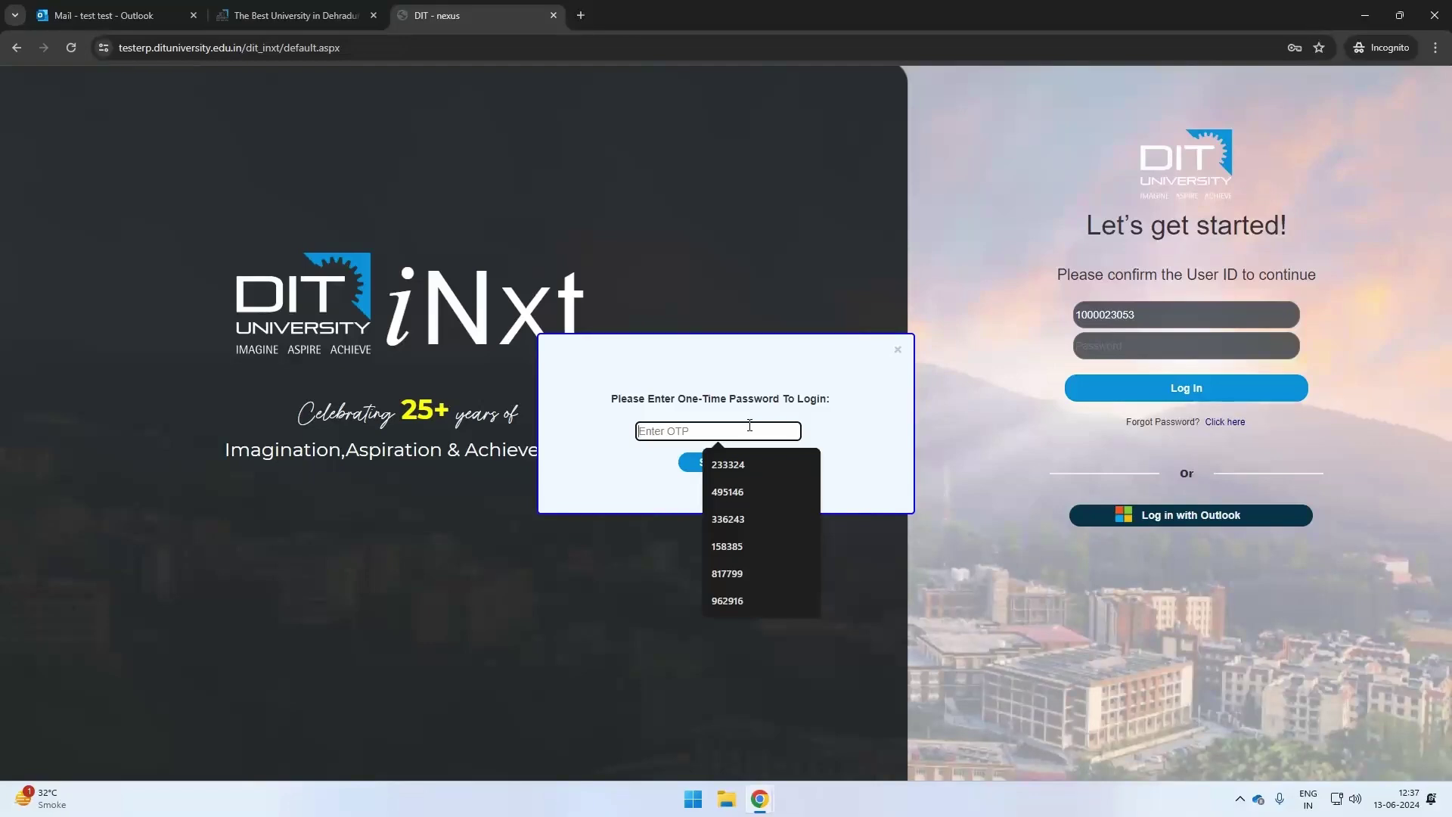
left_click(654, 437)
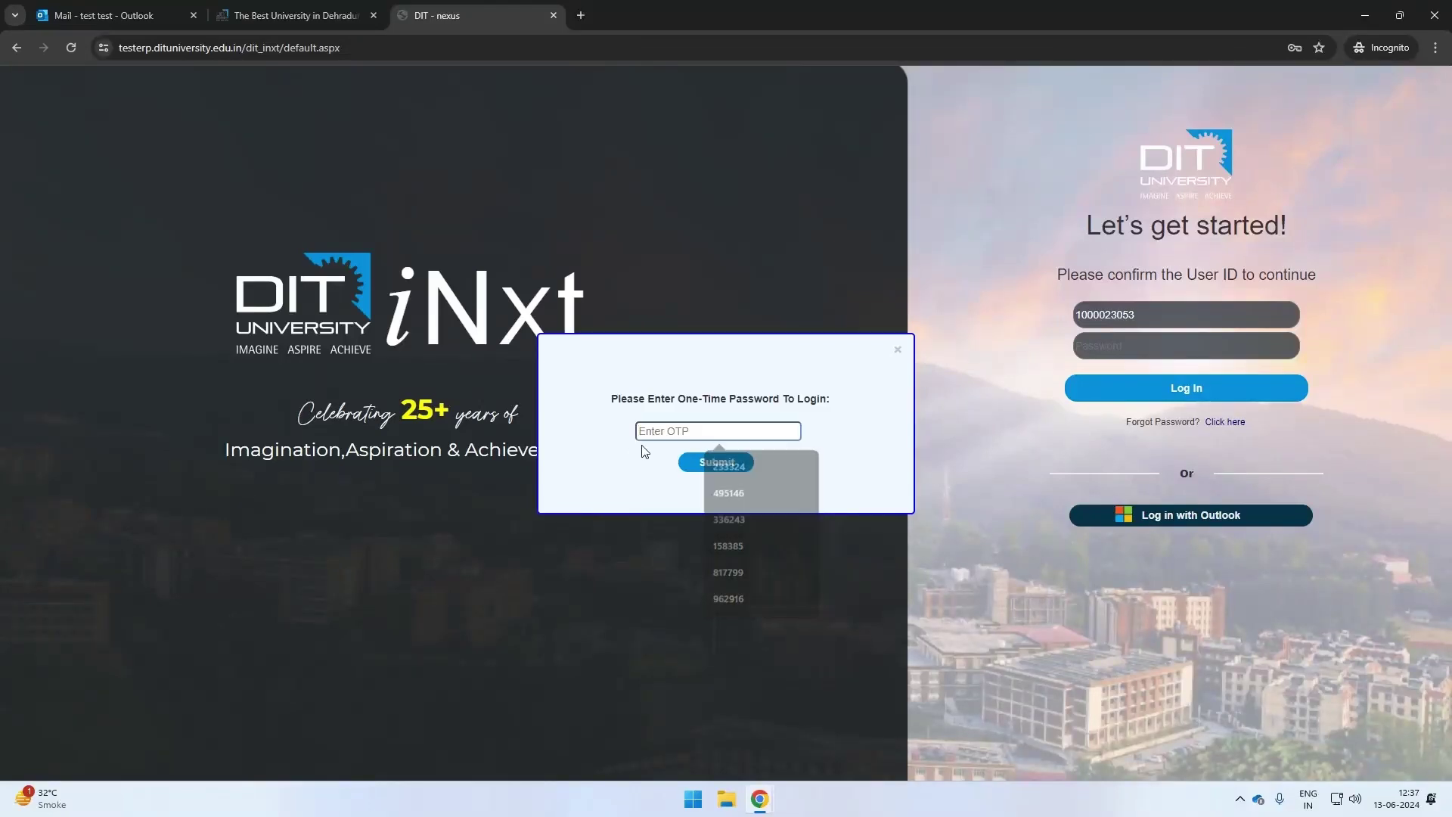
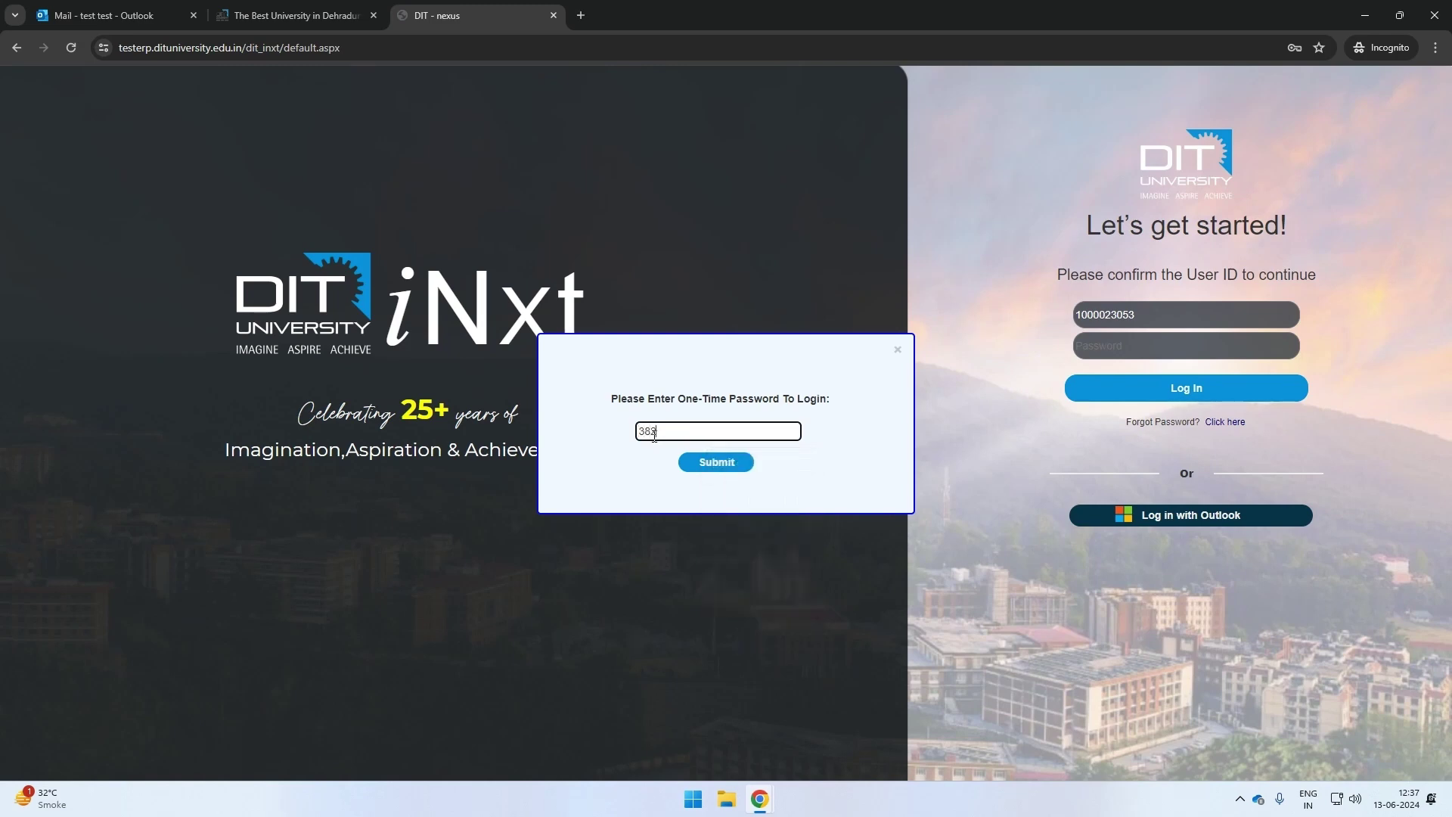
left_click(699, 460)
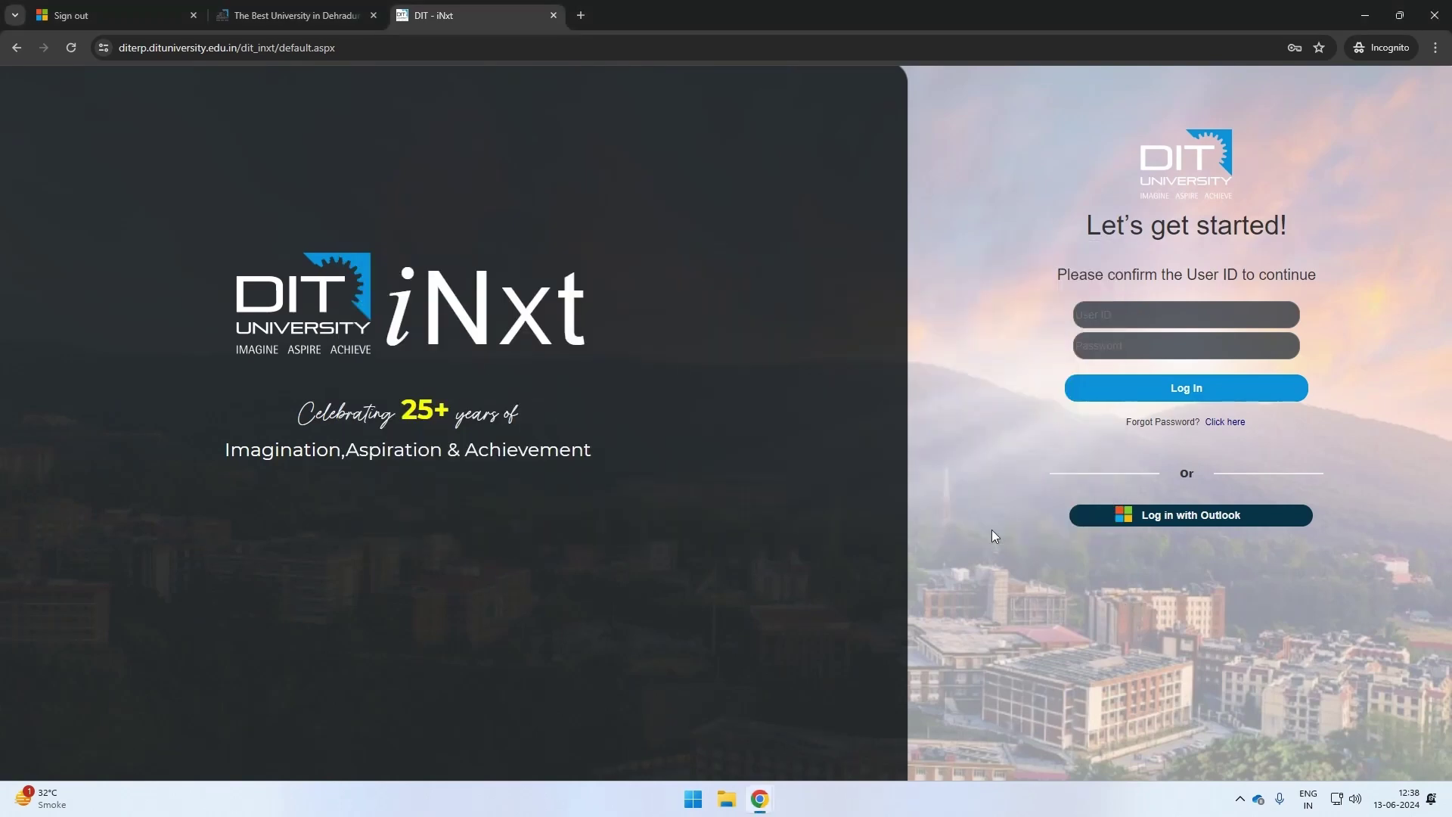
left_click(1183, 522)
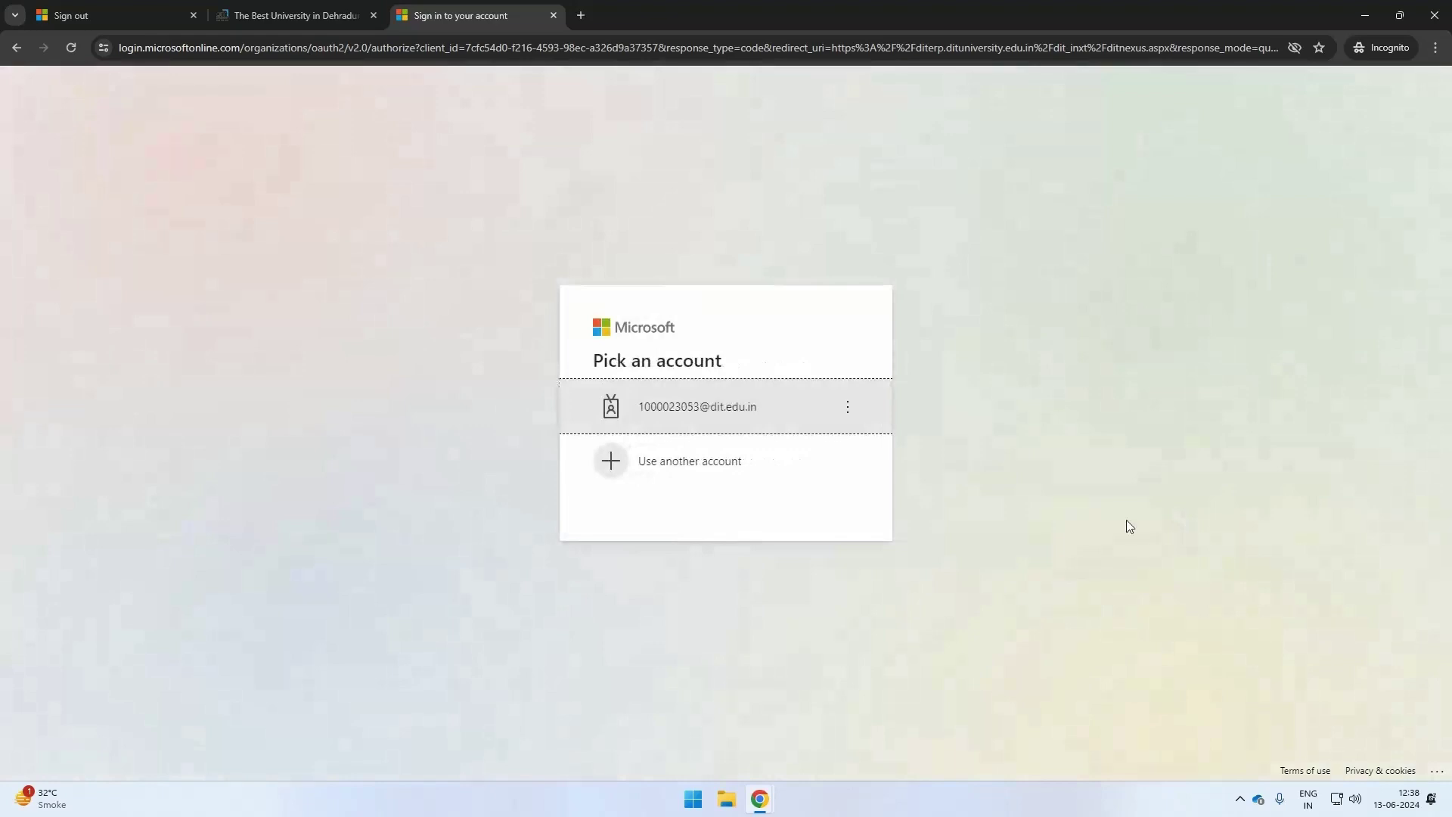
Step: Sign in to Microsoft with a university account and password, choosing to stay signed in
left_click(690, 478)
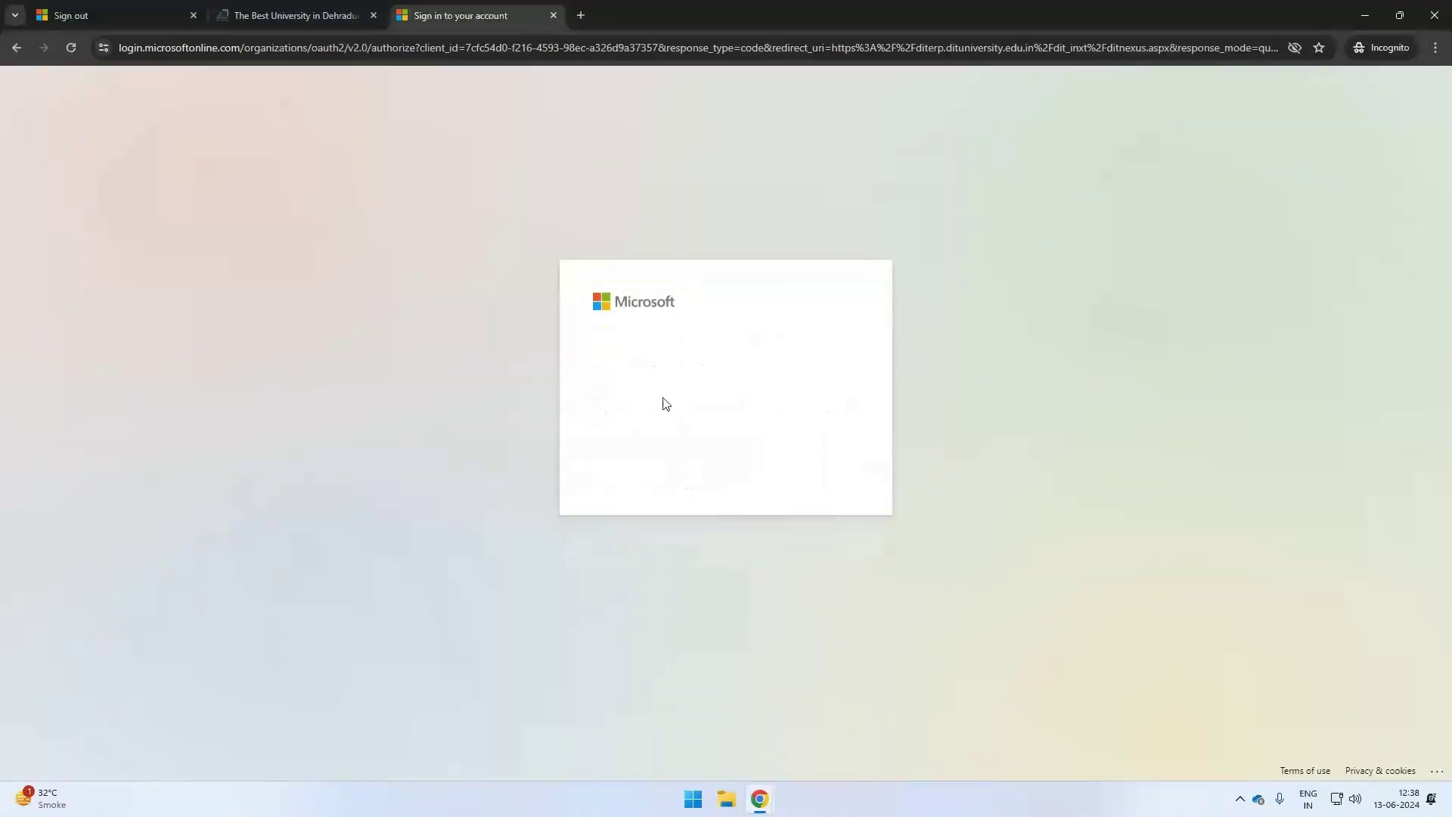
left_click(675, 374)
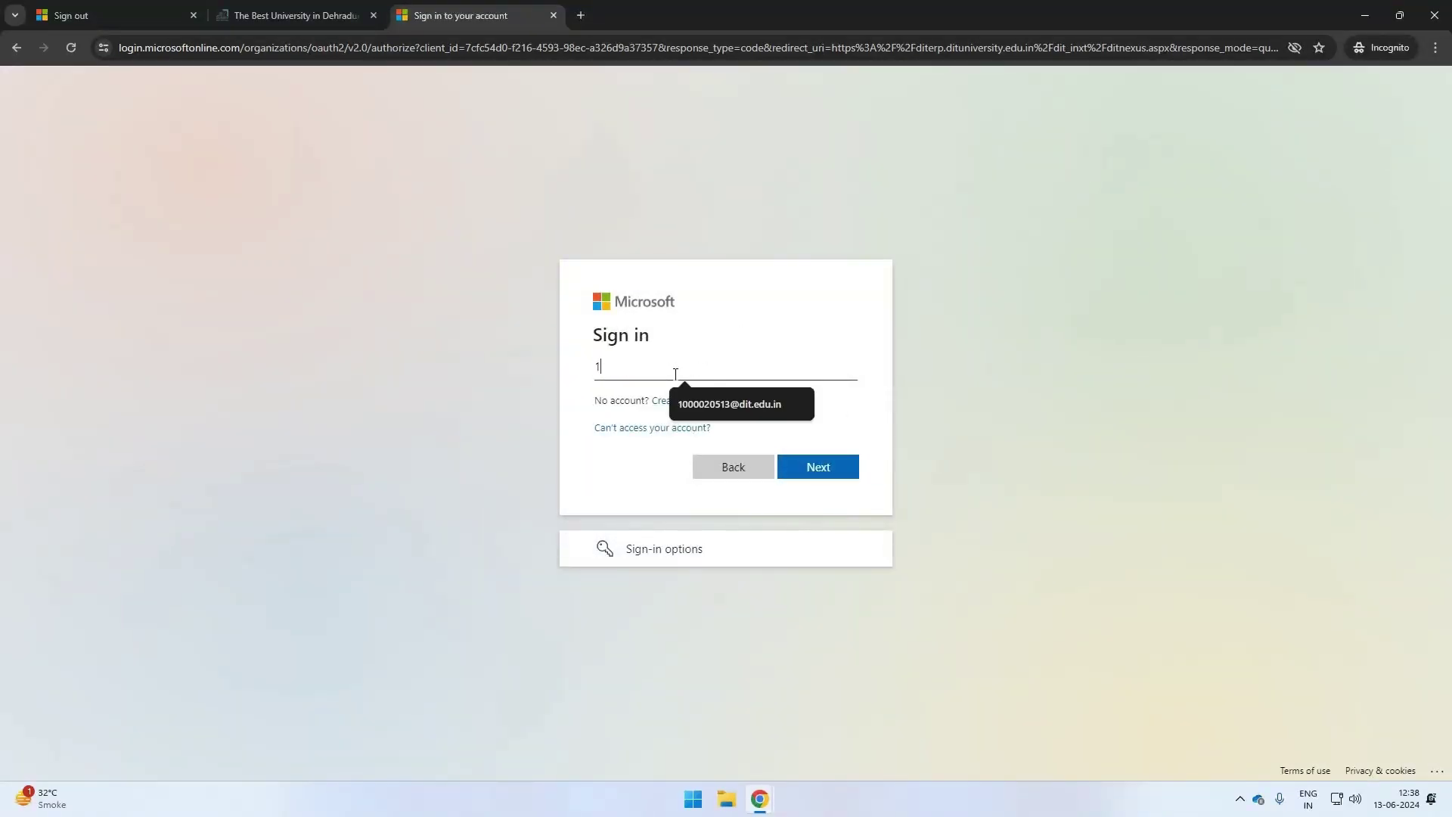
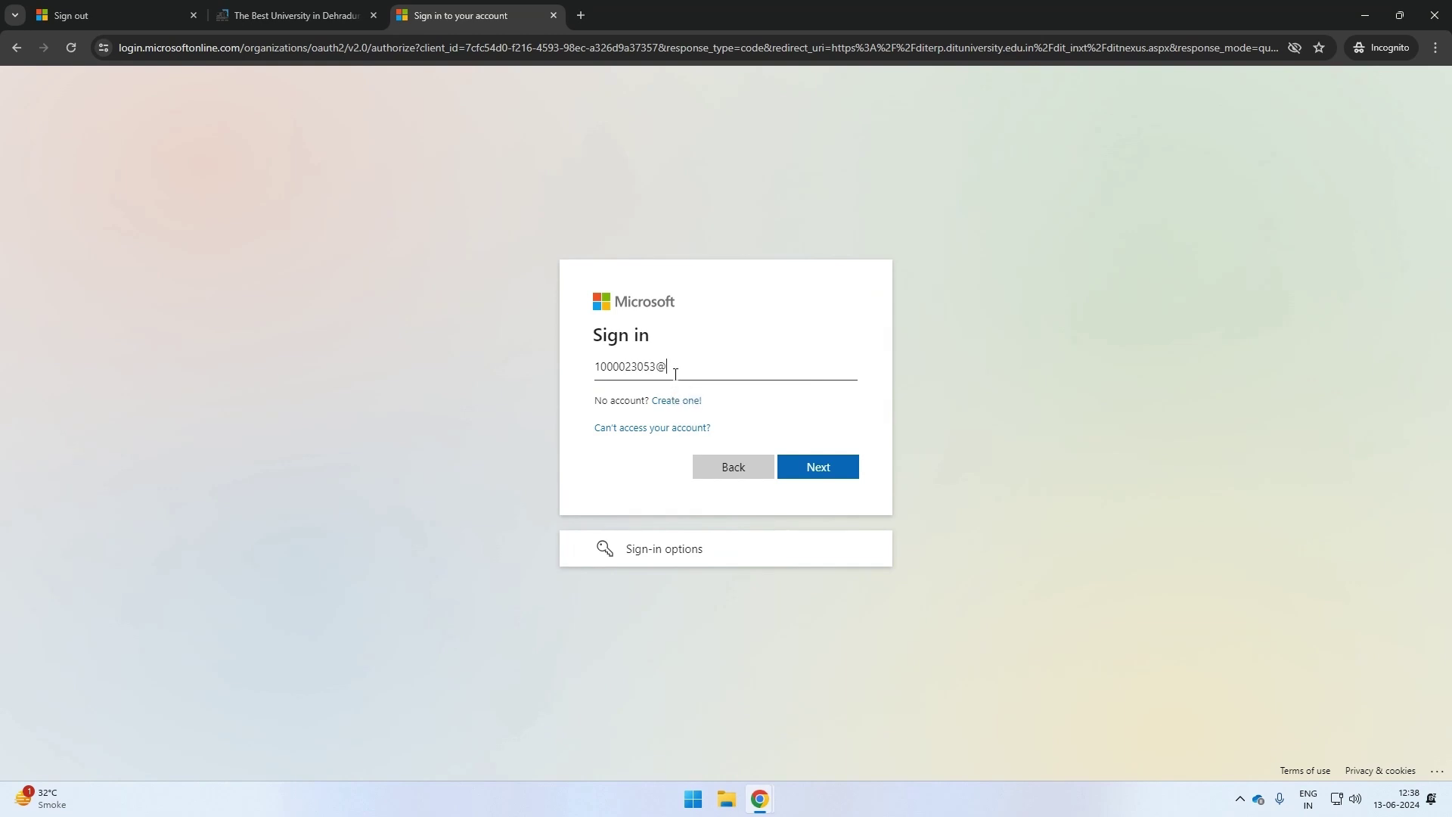
key("Return")
type("•••••••••")
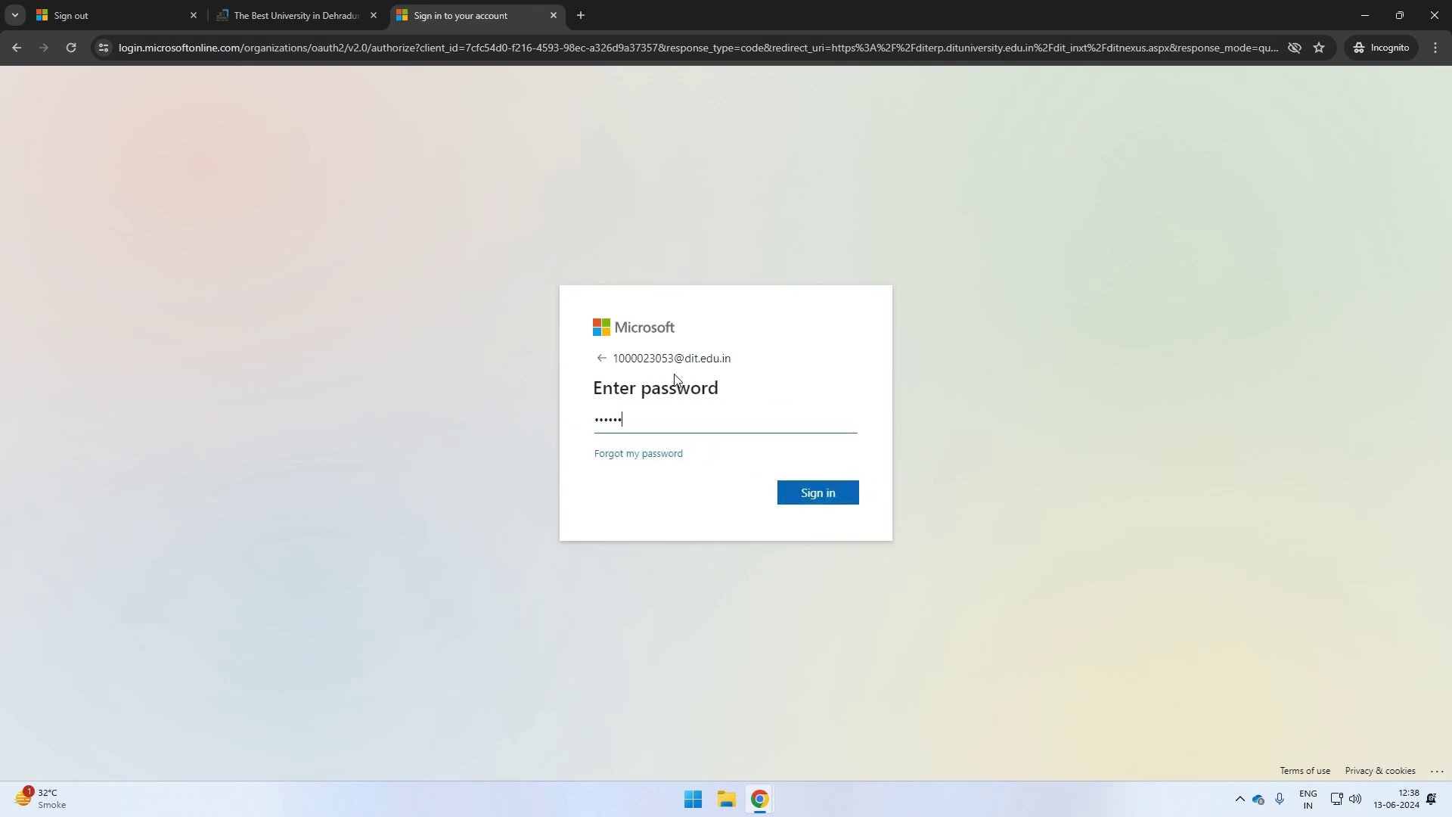
left_click(823, 497)
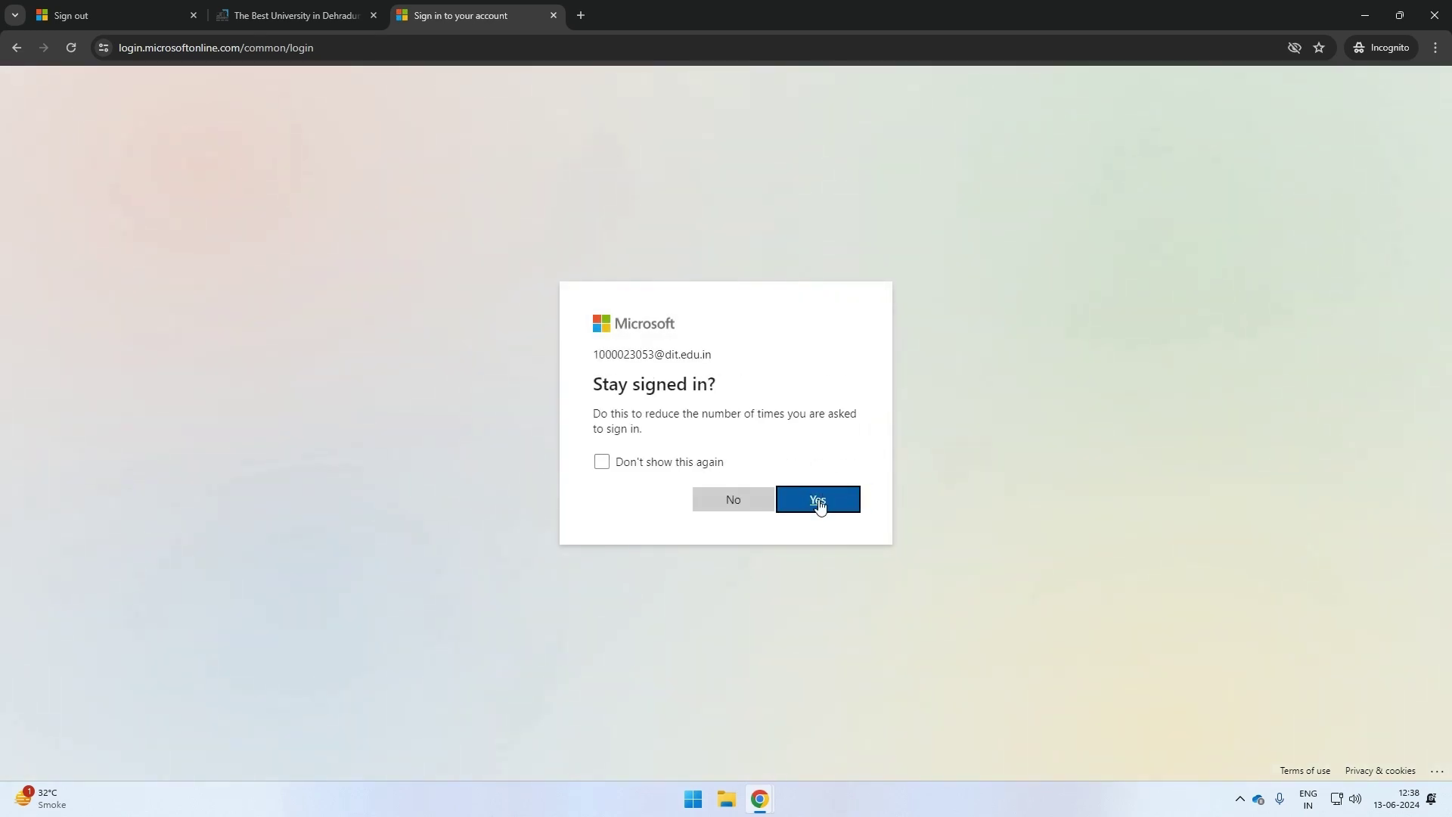
left_click(818, 500)
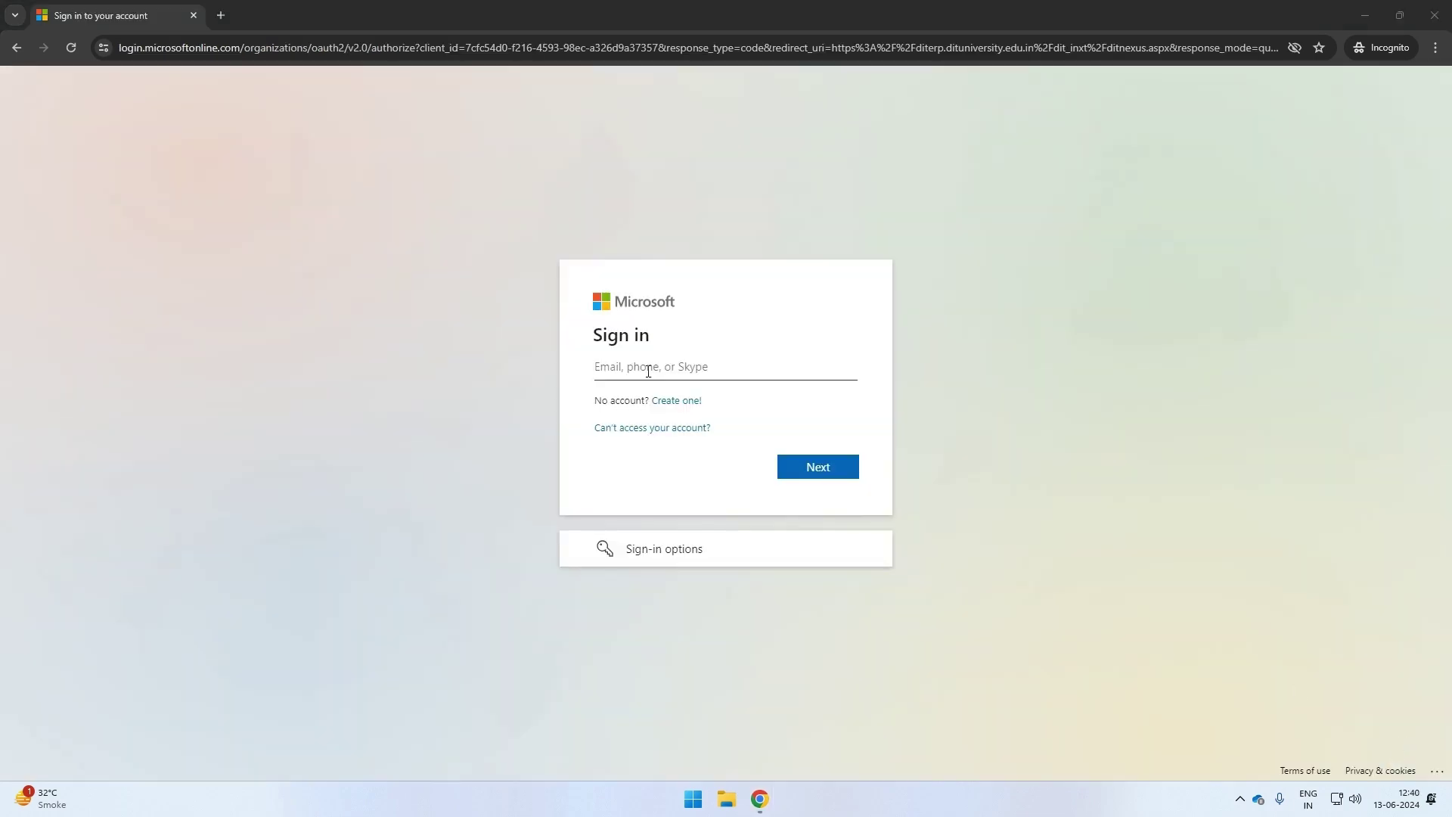
Step: Sign in with the student's university e-mail and password, staying signed in to reach the ERP dashboard
left_click(649, 370)
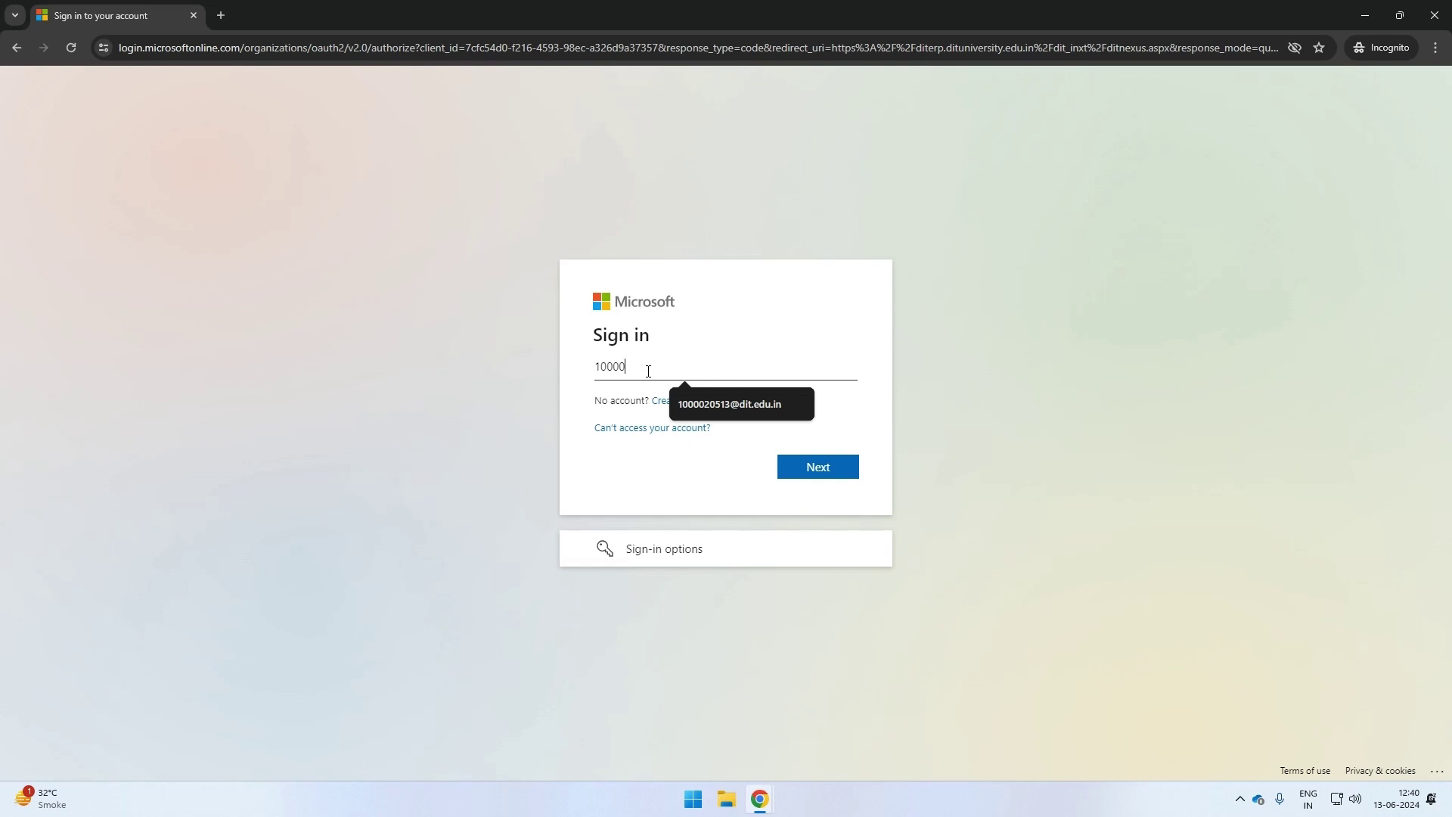
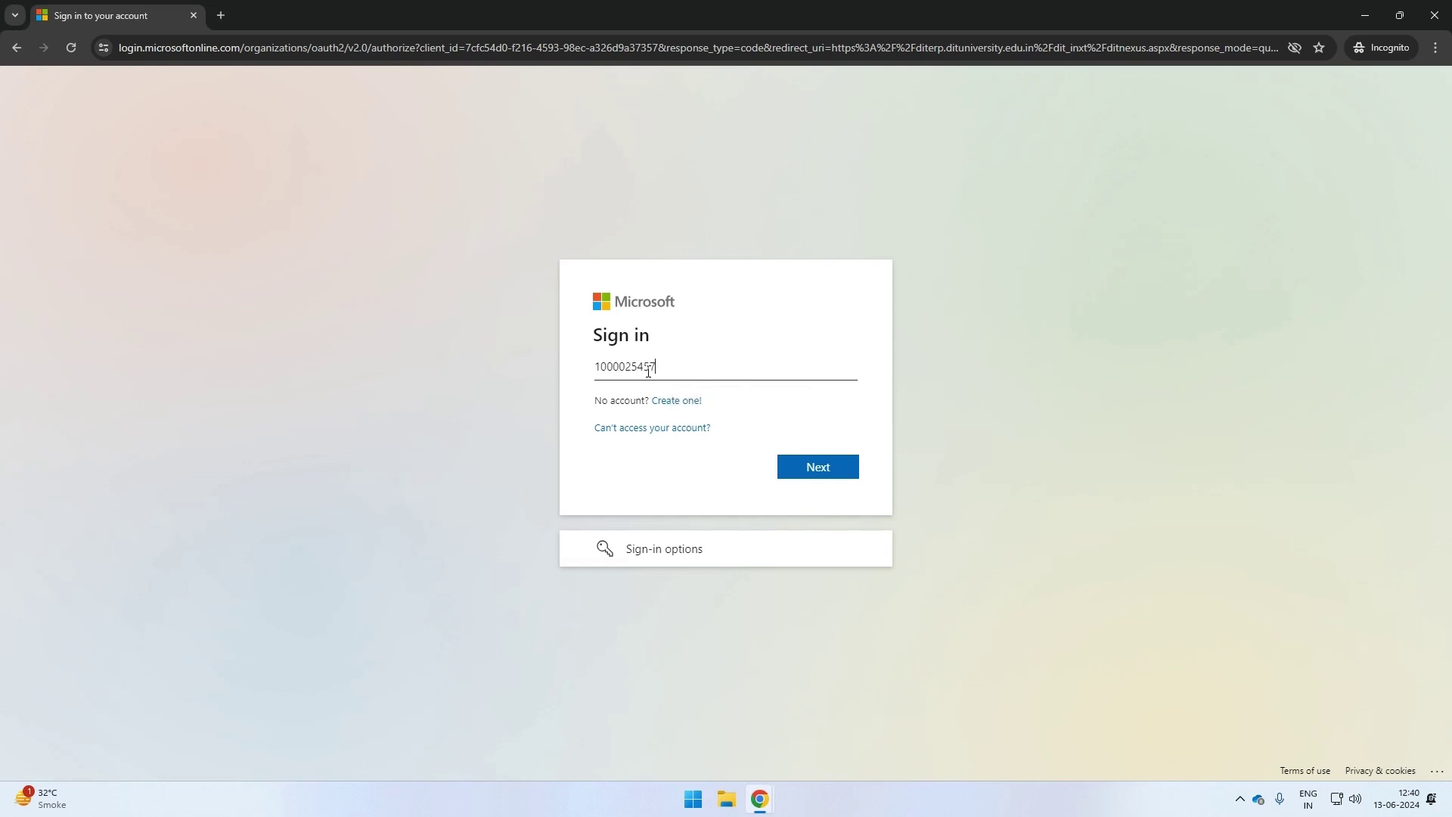
key("Return")
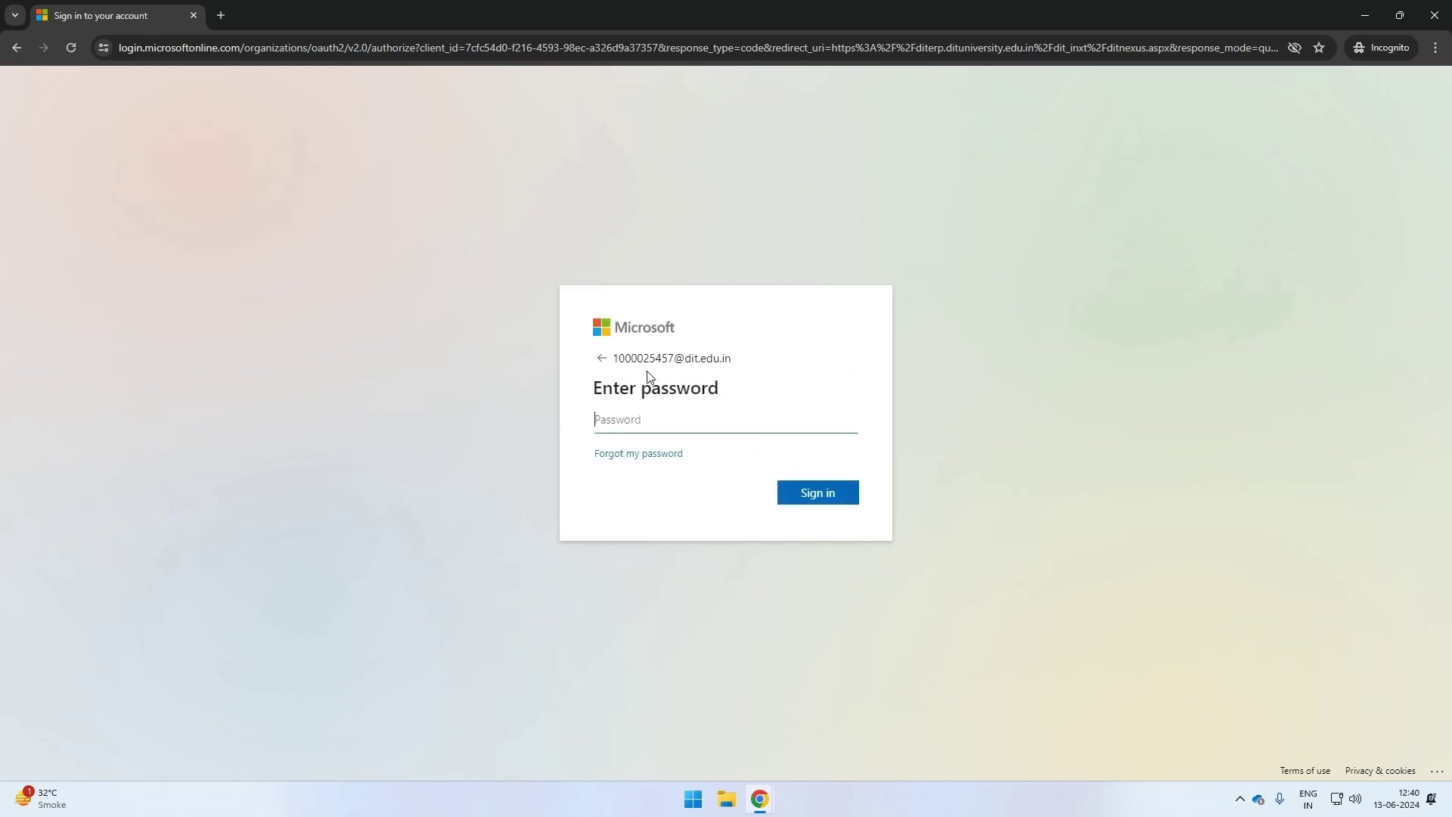
type("•••••••")
left_click(831, 490)
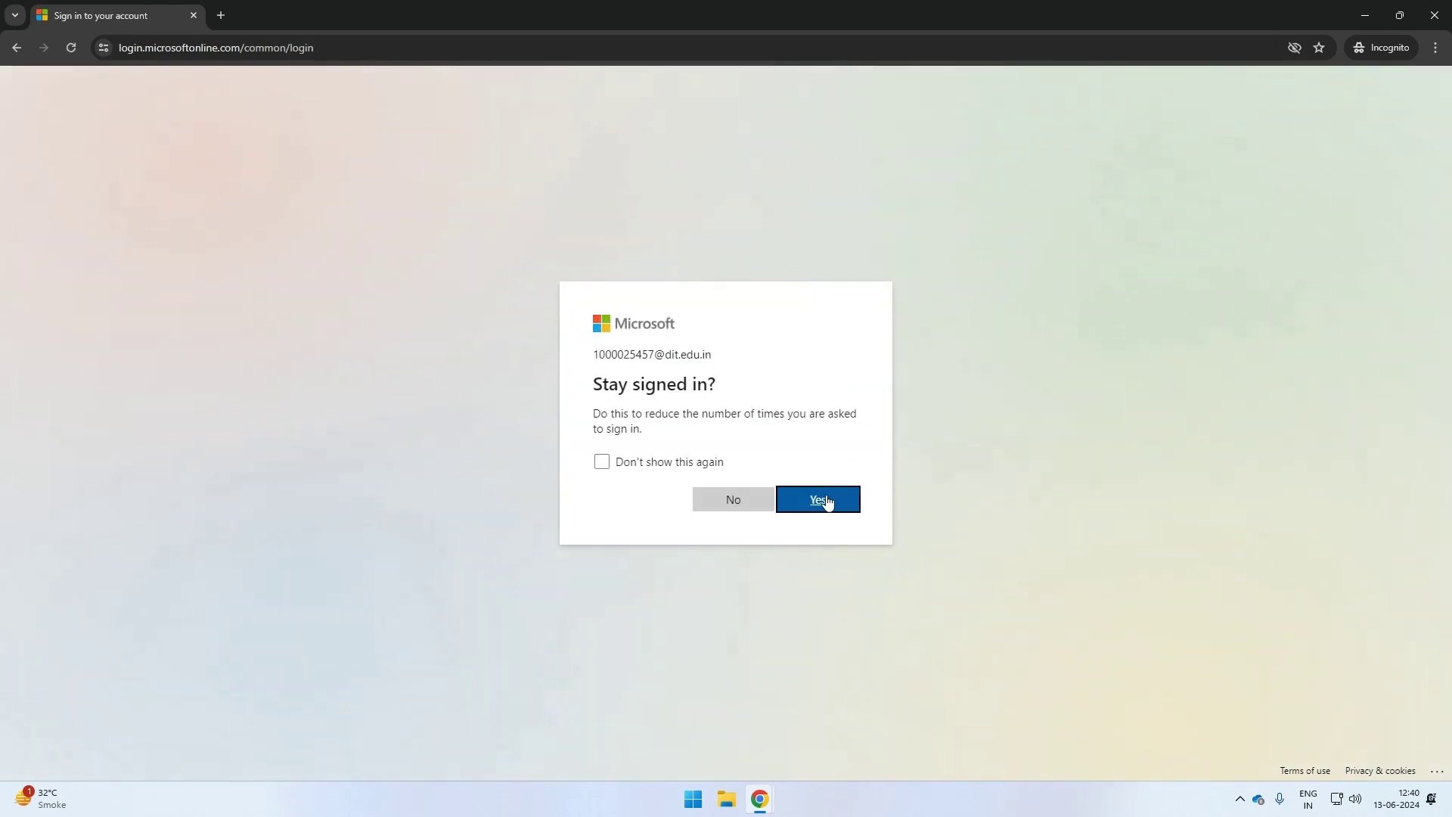
left_click(825, 497)
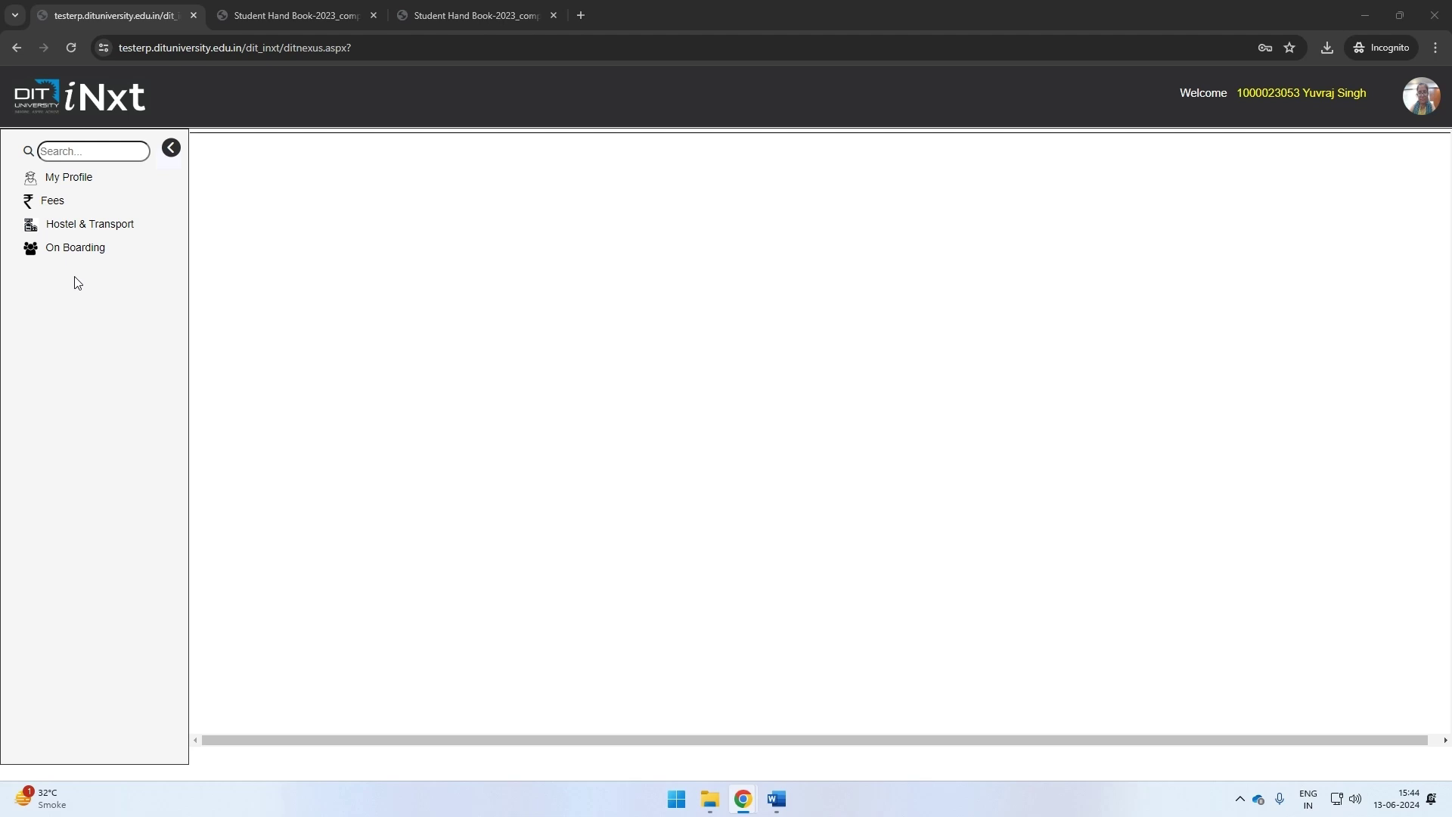
Step: Check Fees > Online Payments shows nothing due, close it, and open the On Boarding section
left_click(70, 209)
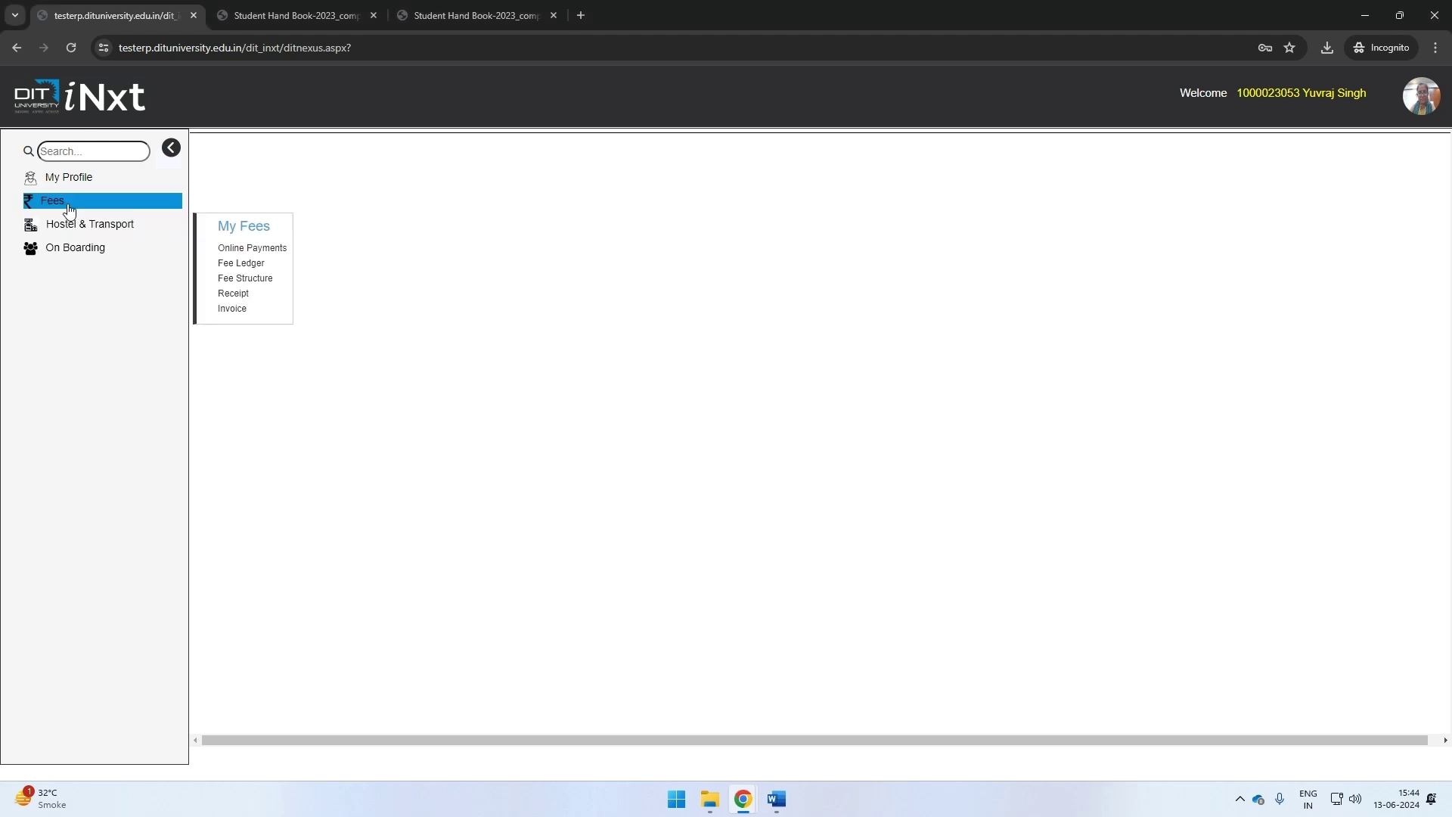
left_click(258, 250)
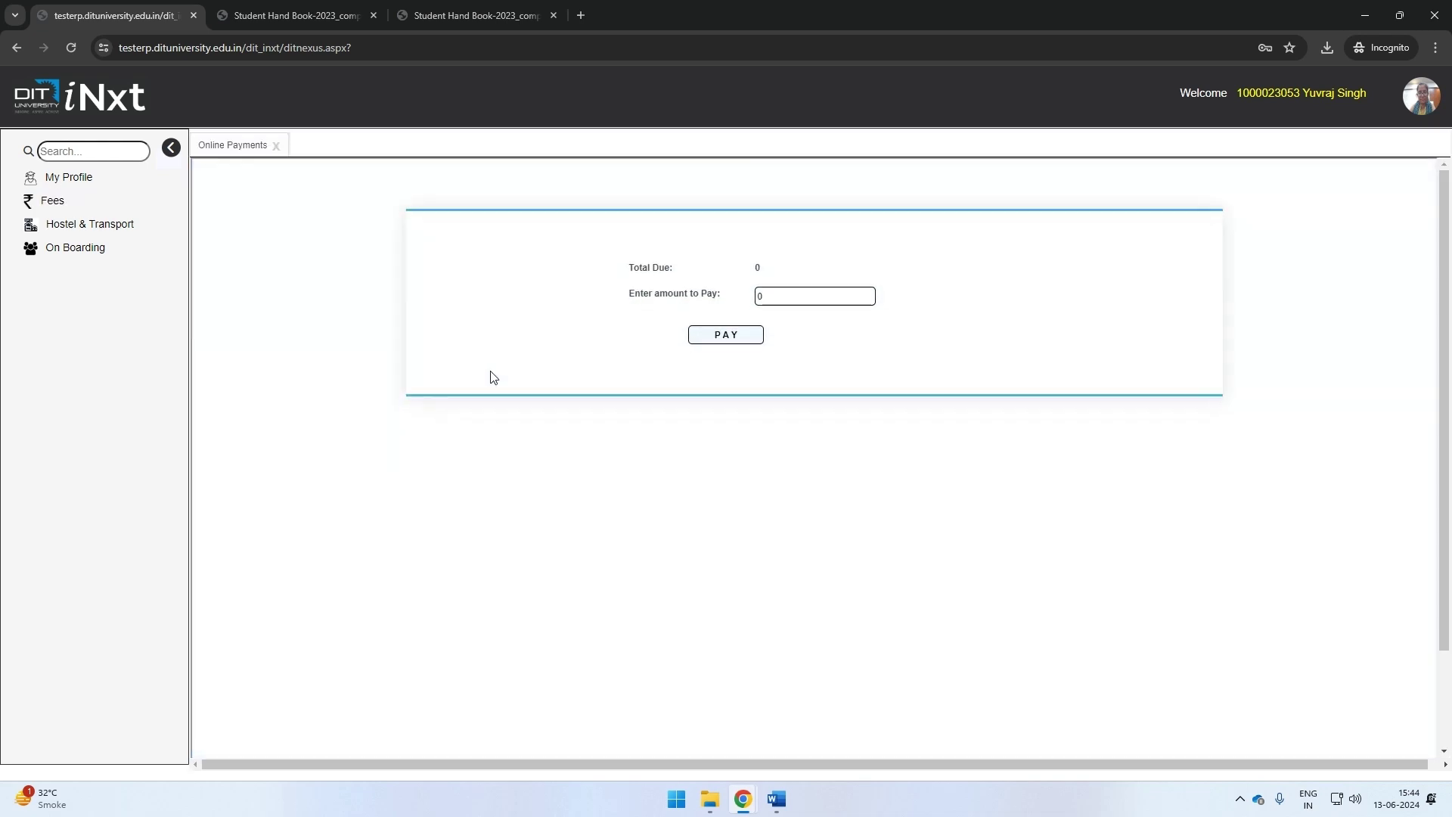
left_click(816, 297)
left_click(276, 146)
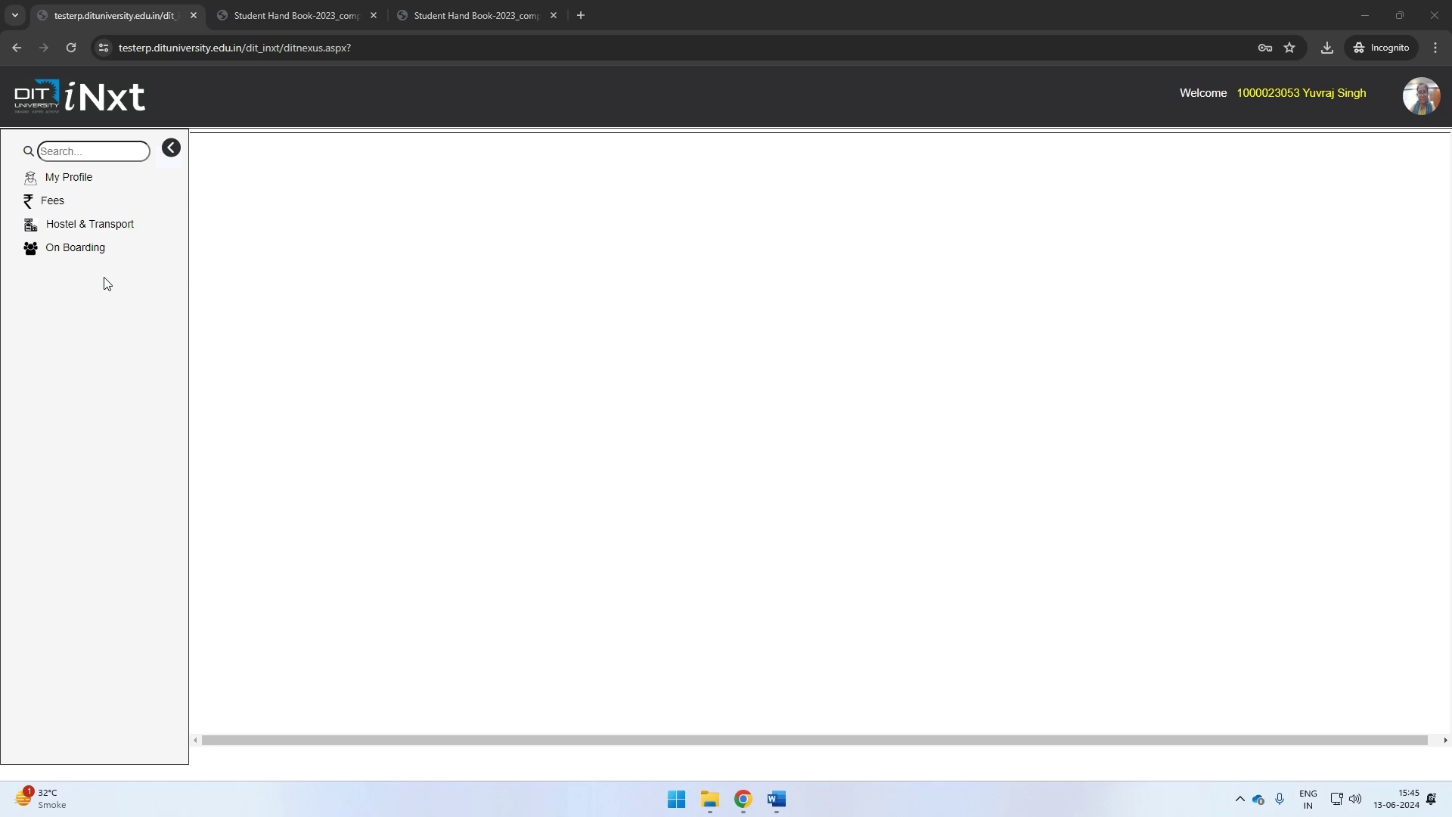
left_click(100, 257)
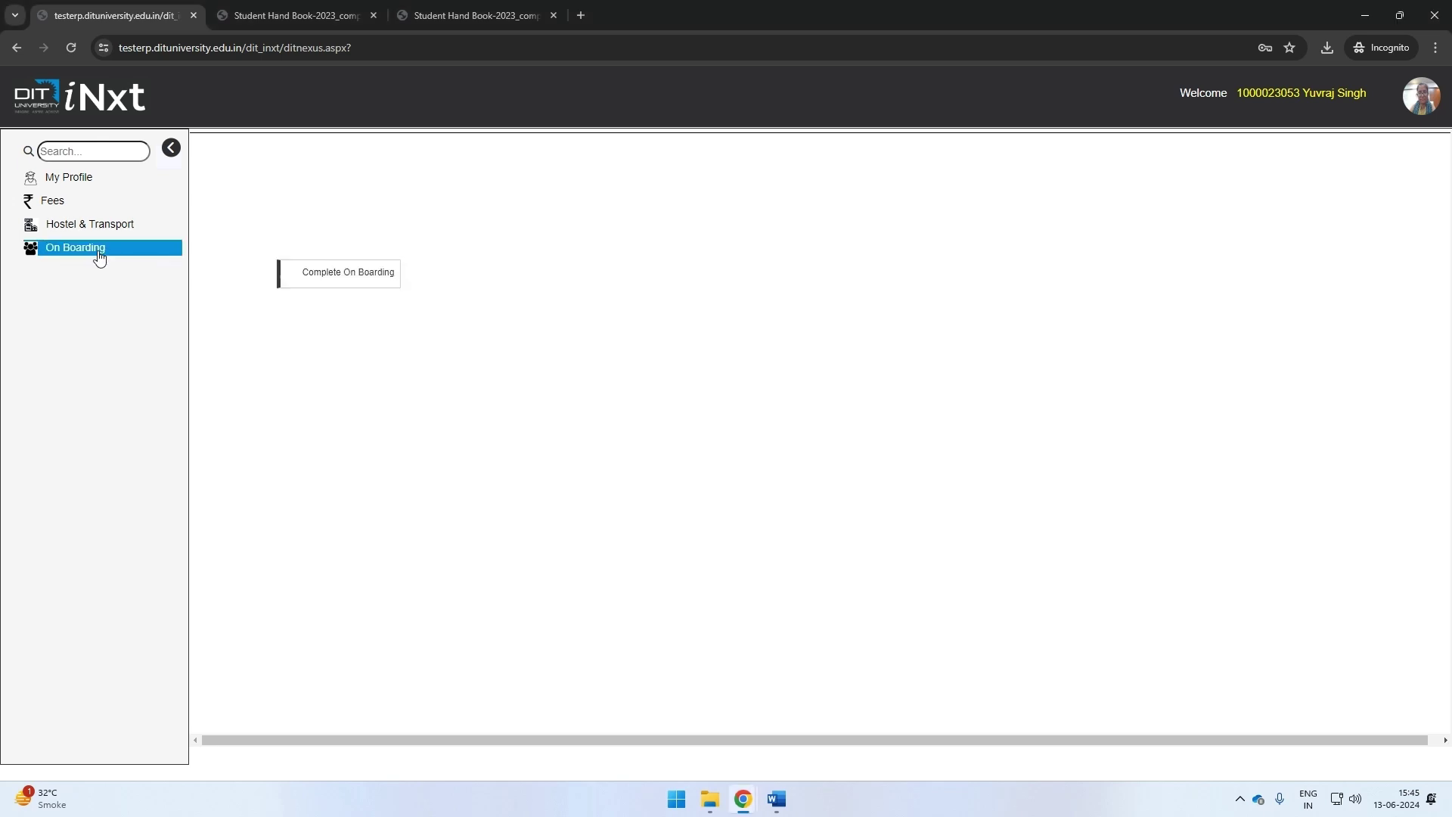
Step: Open the Complete On Boarding form and set Parent to Both
left_click(355, 284)
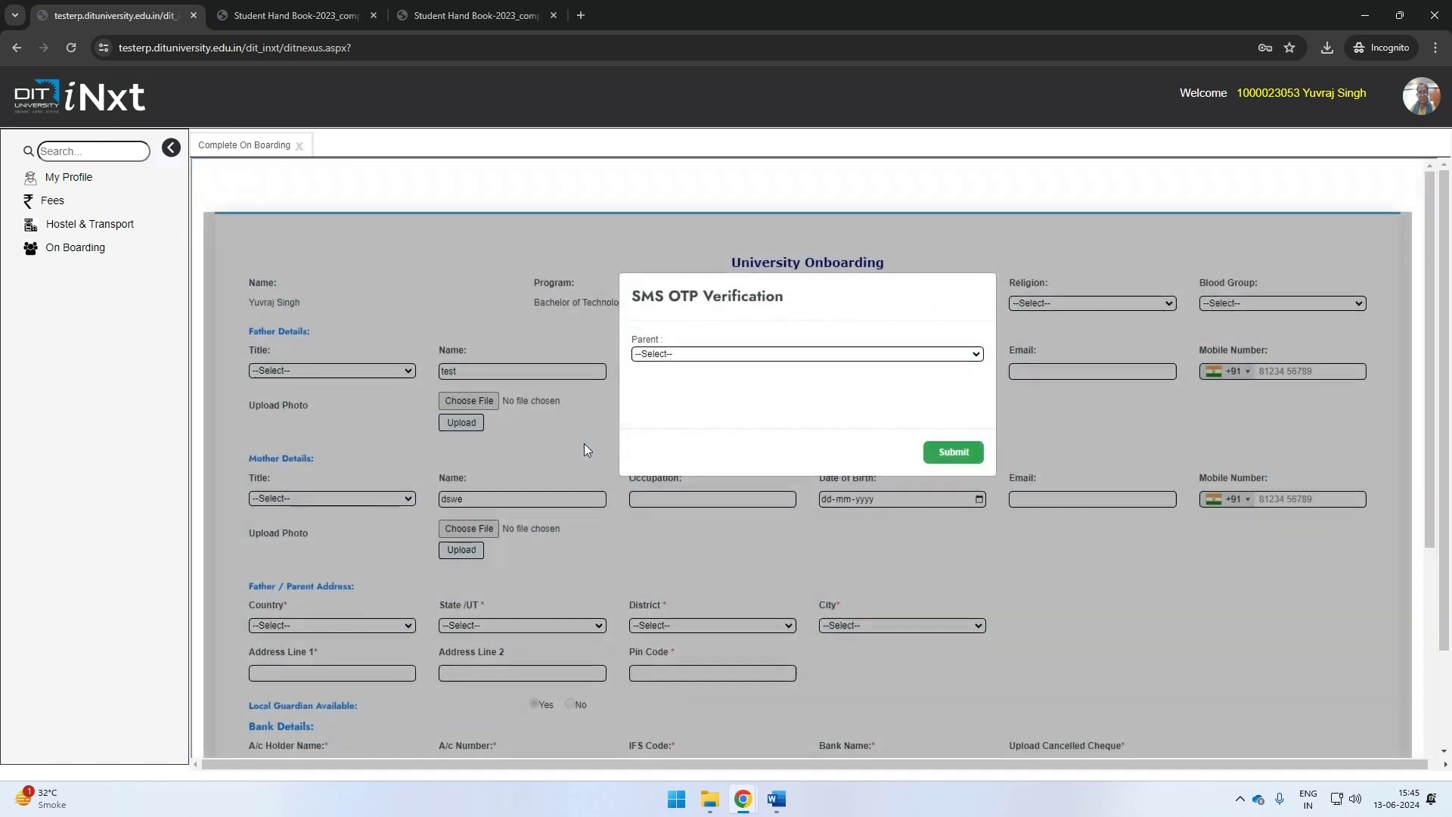
left_click(741, 354)
left_click(715, 423)
left_click(715, 355)
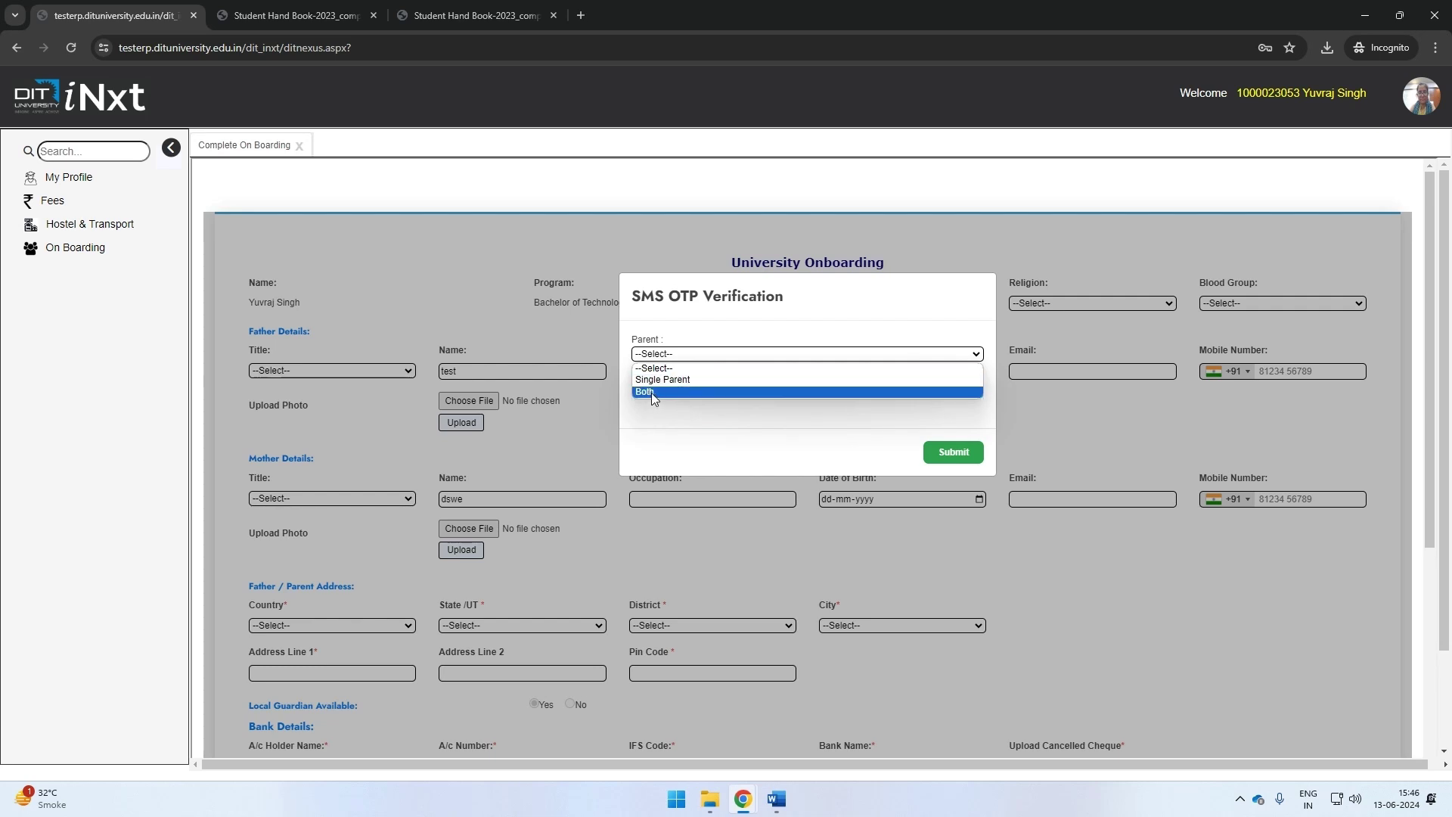
left_click(651, 392)
Step: Enter the father's mobile number, submit it, and verify the received SMS OTP
left_click(871, 399)
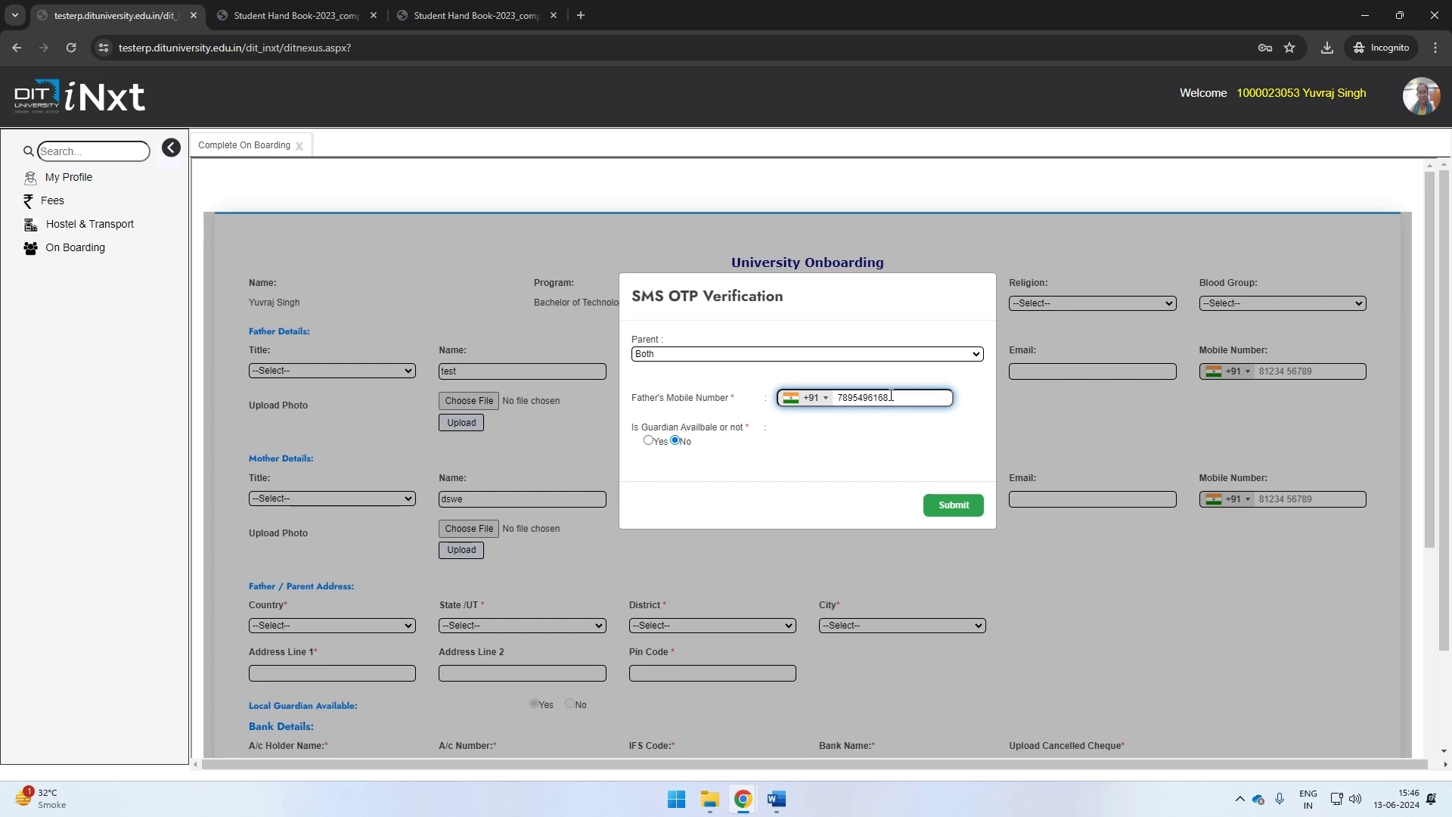
left_click(941, 505)
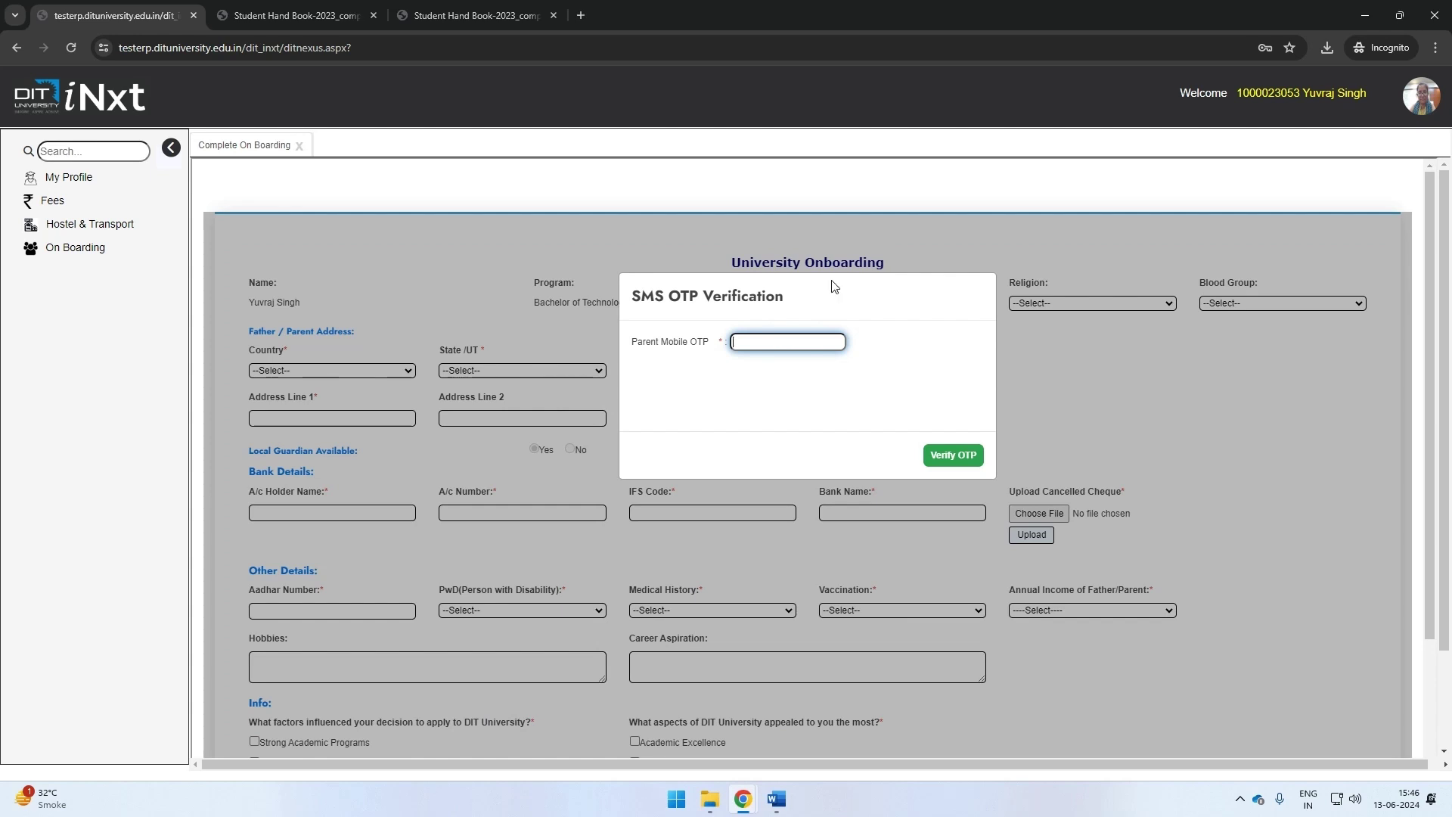
left_click(952, 456)
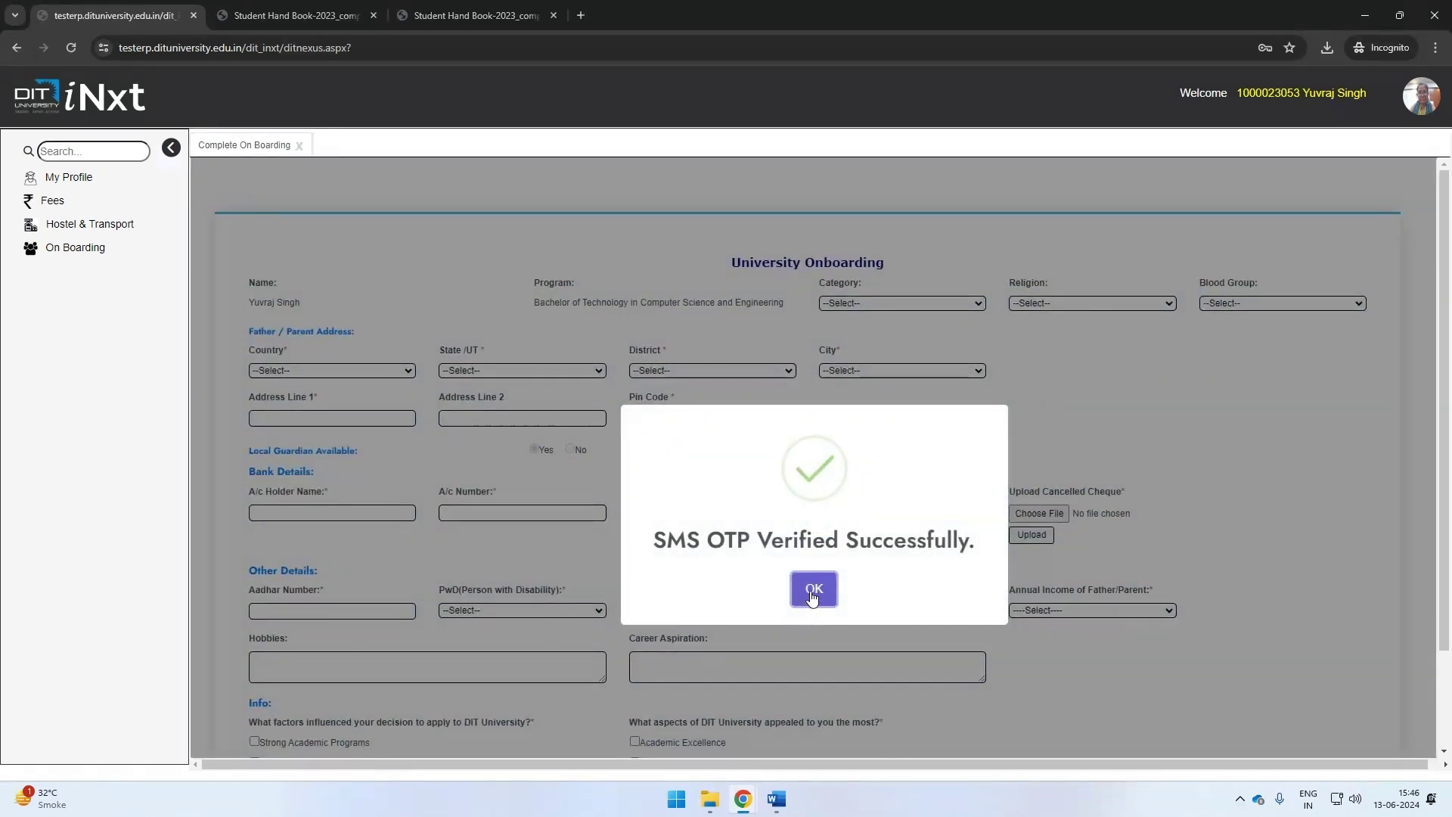
left_click(811, 591)
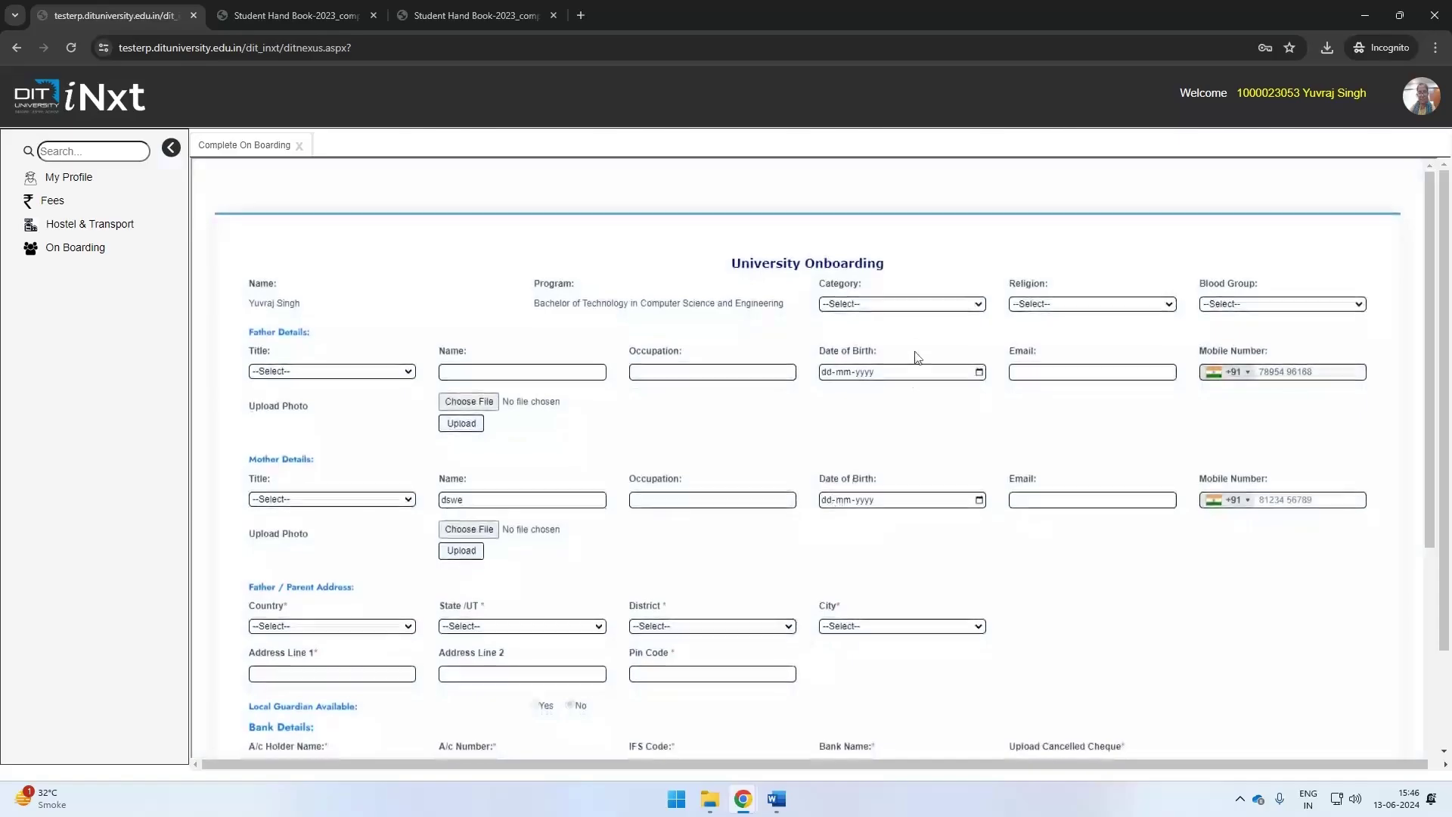
Step: Set Category to General, Religion to Hindu and Blood Group to A+
left_click(902, 304)
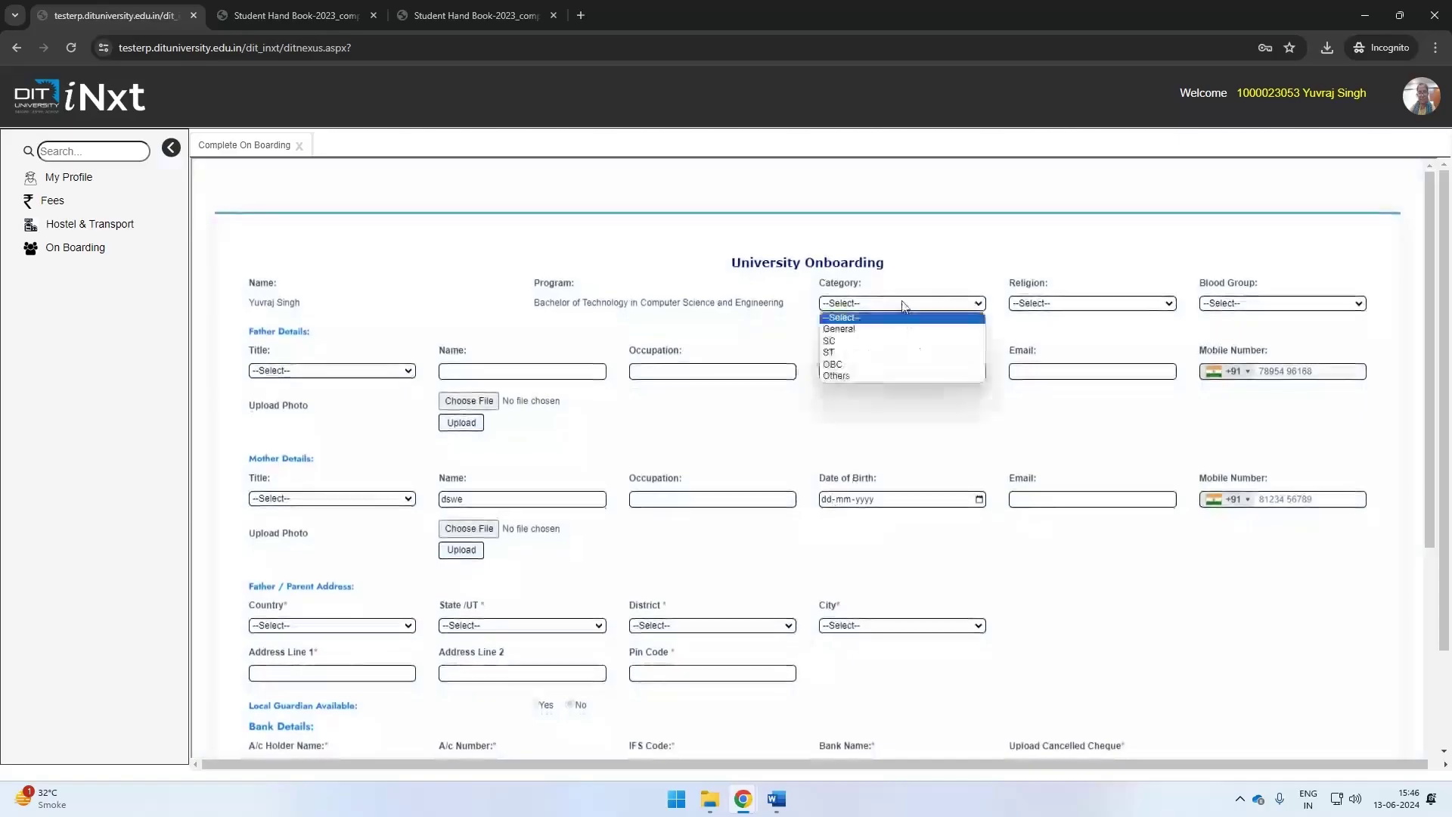
left_click(935, 329)
left_click(1058, 303)
left_click(1044, 328)
left_click(1240, 303)
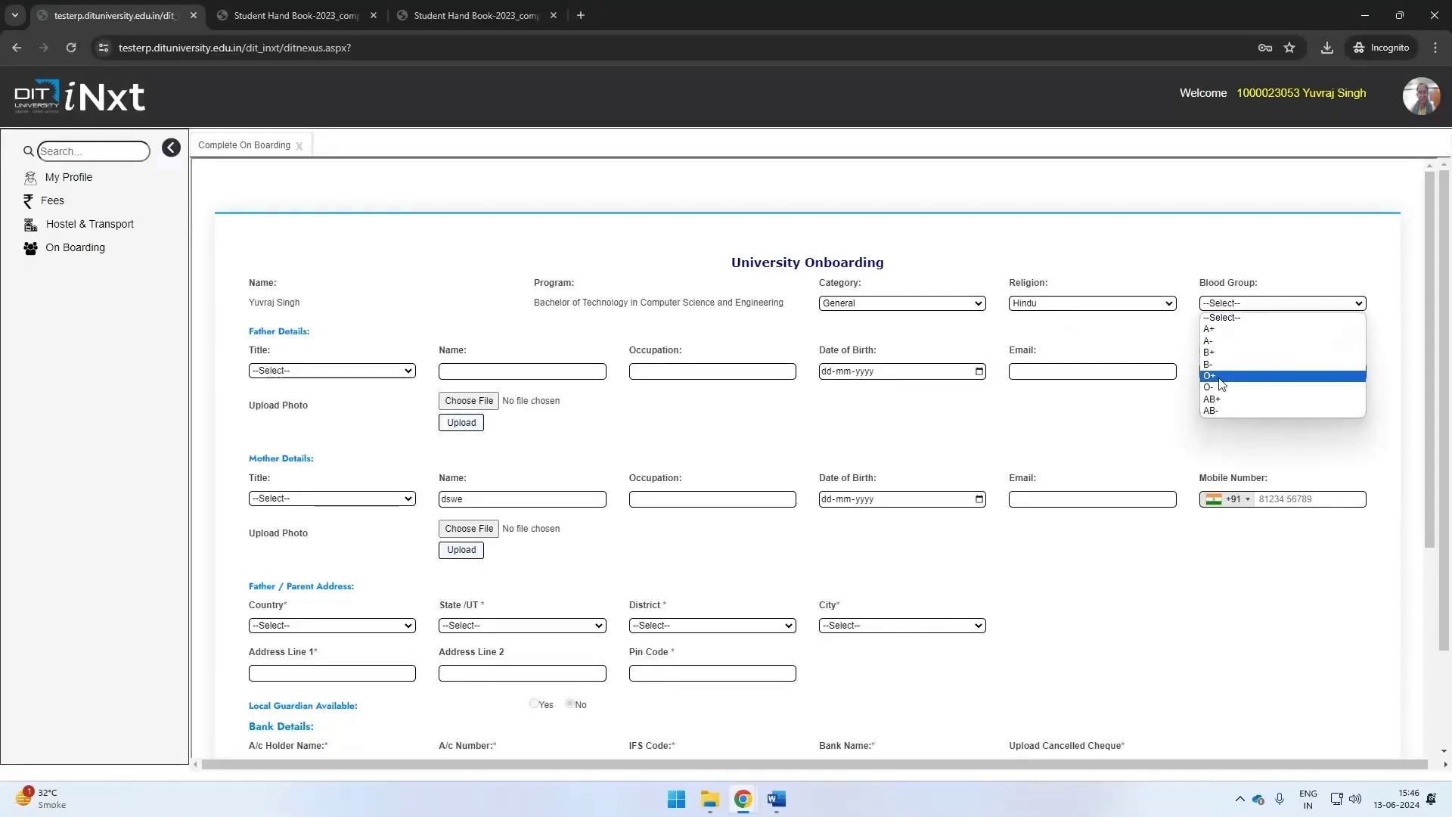
left_click(1211, 331)
Step: Set the father's title to Mr., name to 'test' and occupation to 'testjob'
scroll(804, 512, "down", 8)
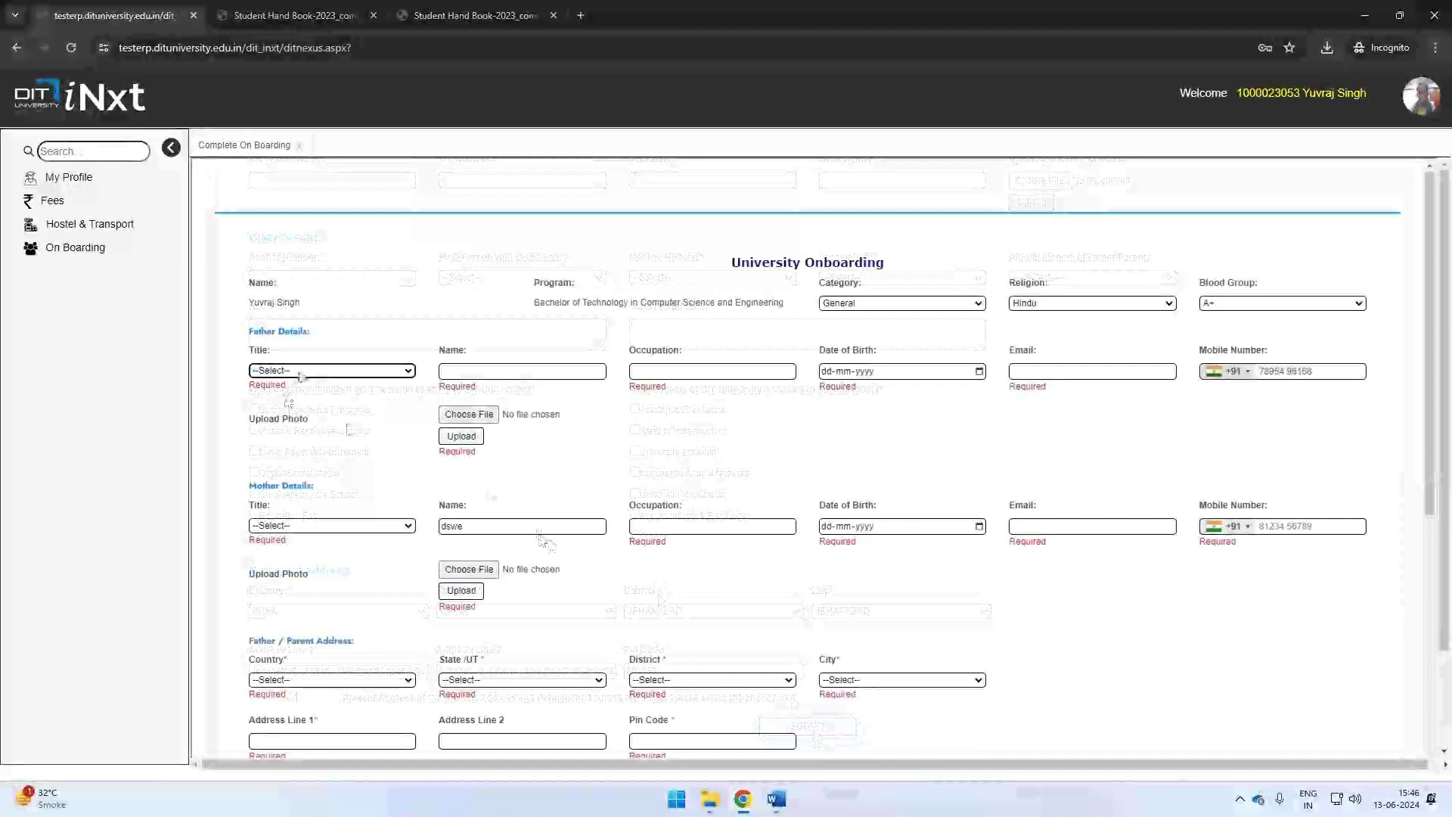
left_click(301, 376)
left_click(303, 397)
left_click(497, 373)
type("test")
left_click(727, 369)
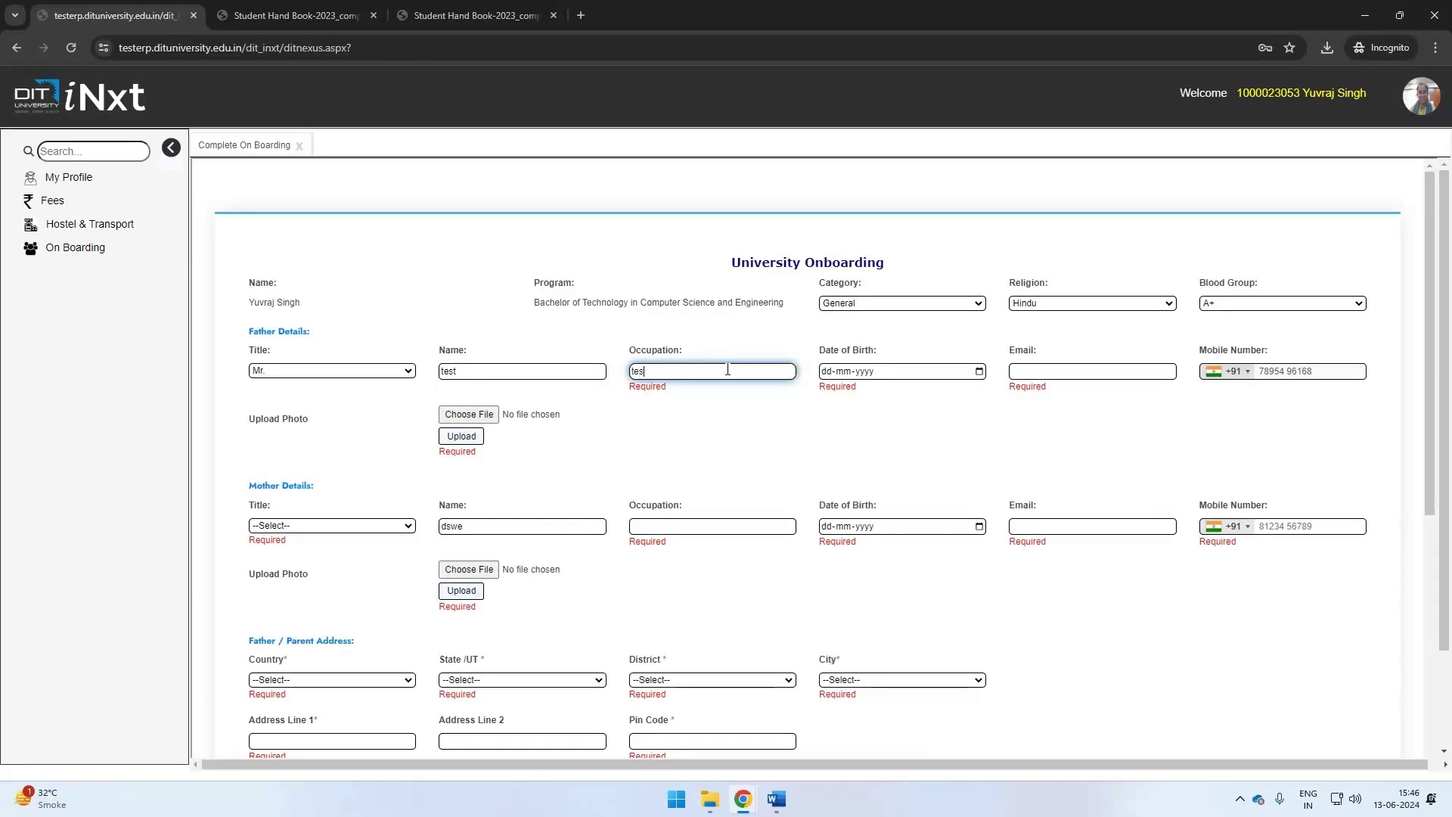
type("testjob")
Step: Fill in the father's date of birth and e-mail, then start choosing his photo file
left_click(886, 376)
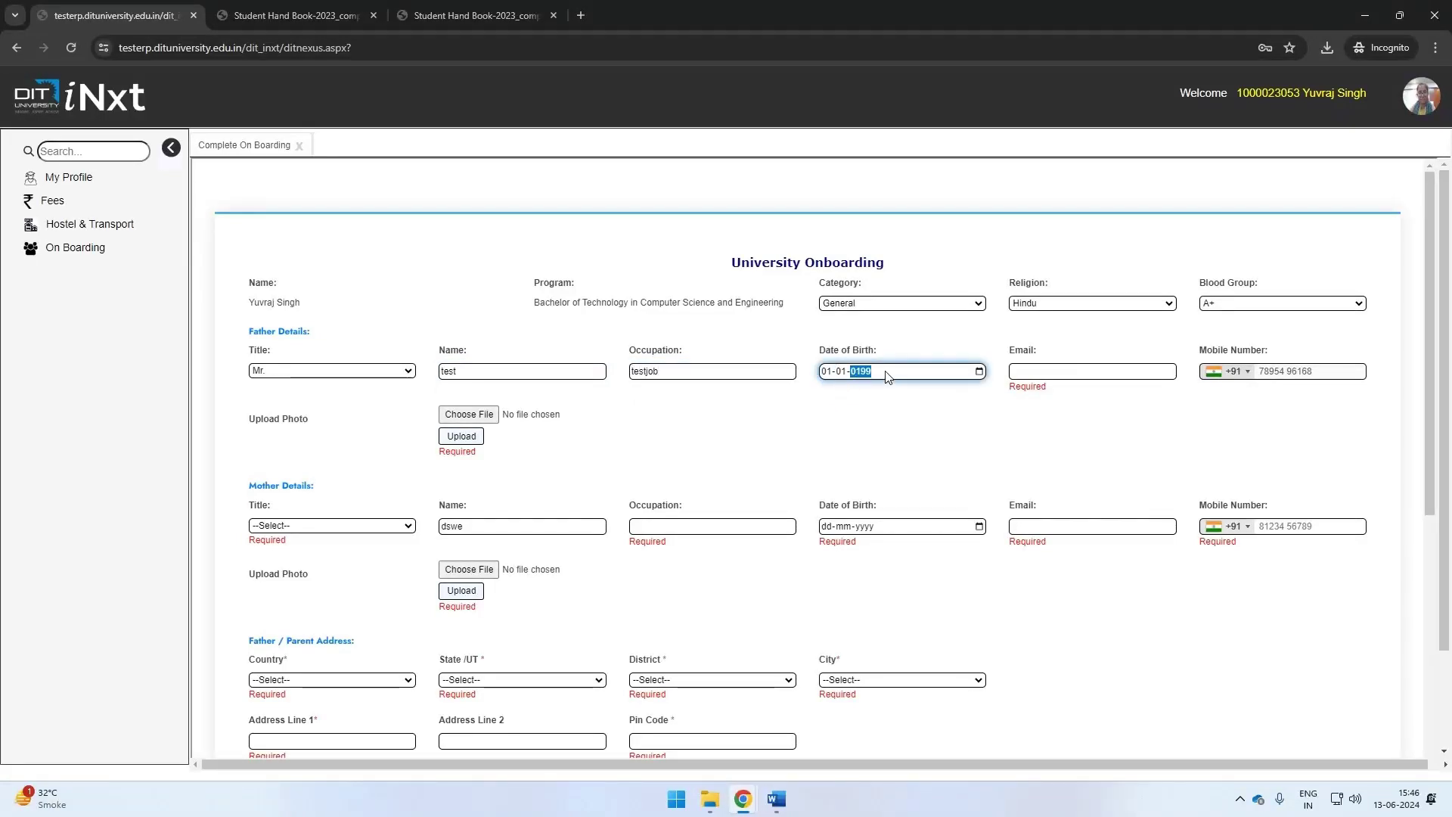
left_click(1057, 370)
type("no@noemail.com")
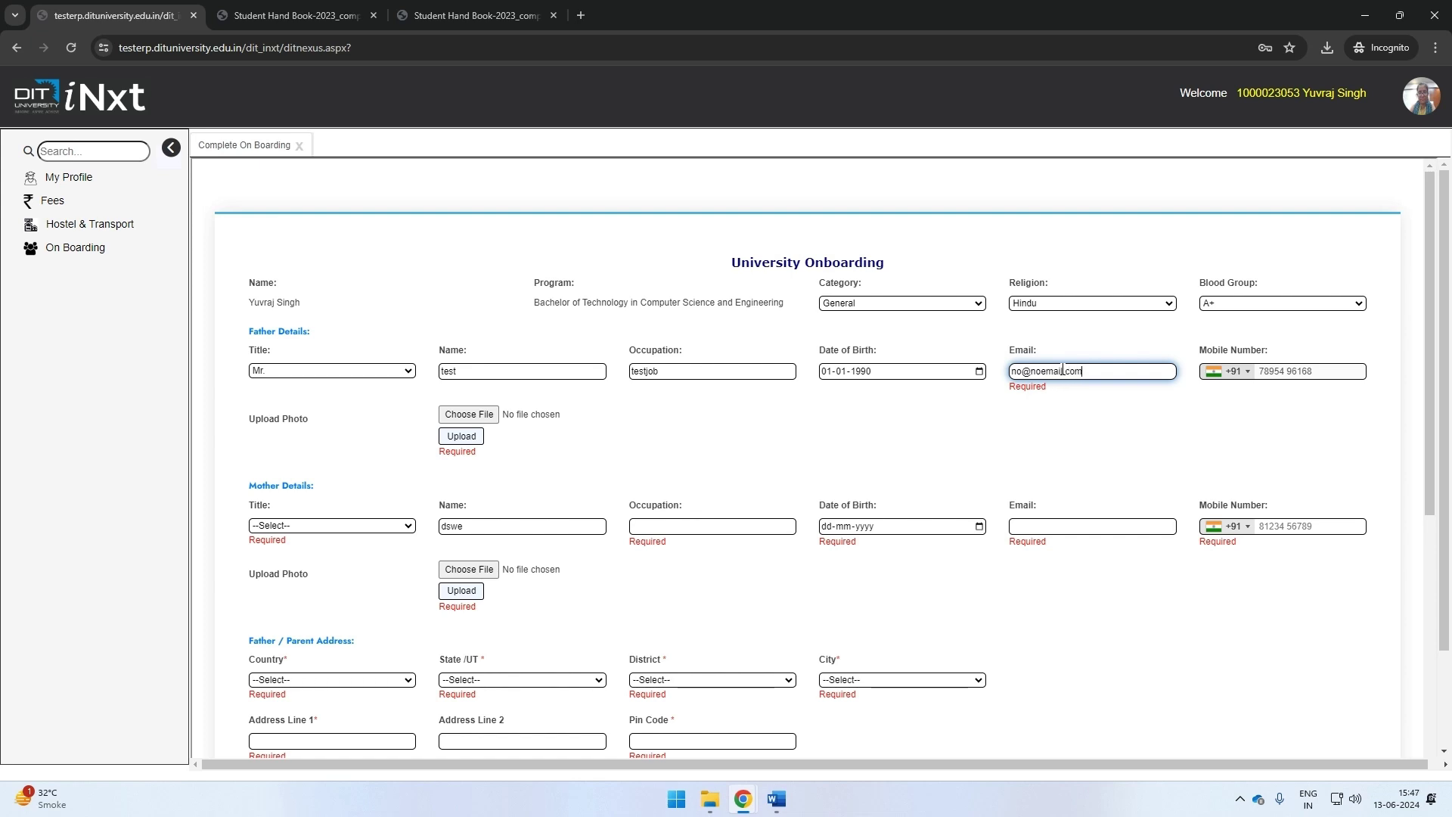
left_click_drag(1098, 367, 980, 374)
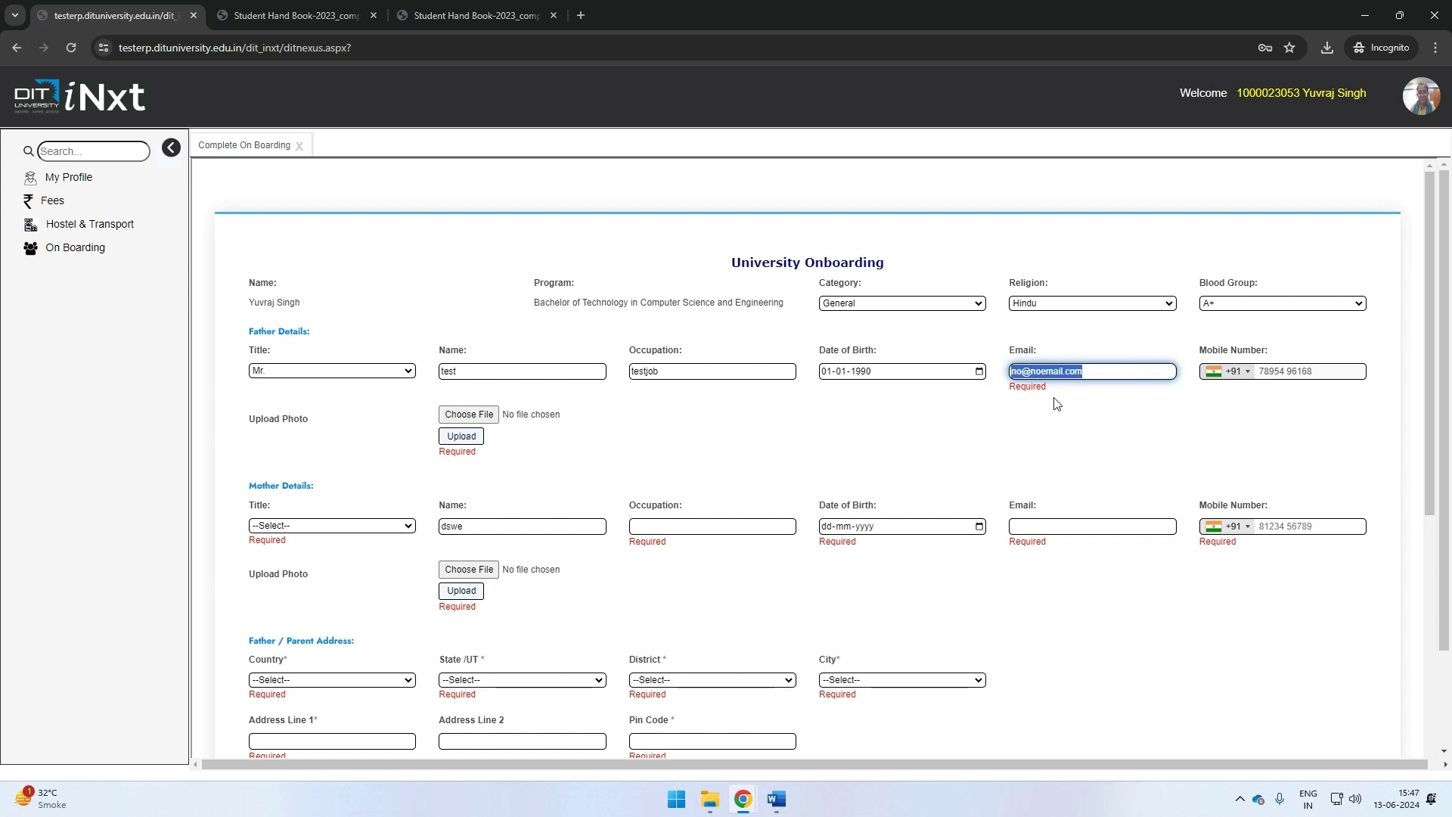
left_click(459, 414)
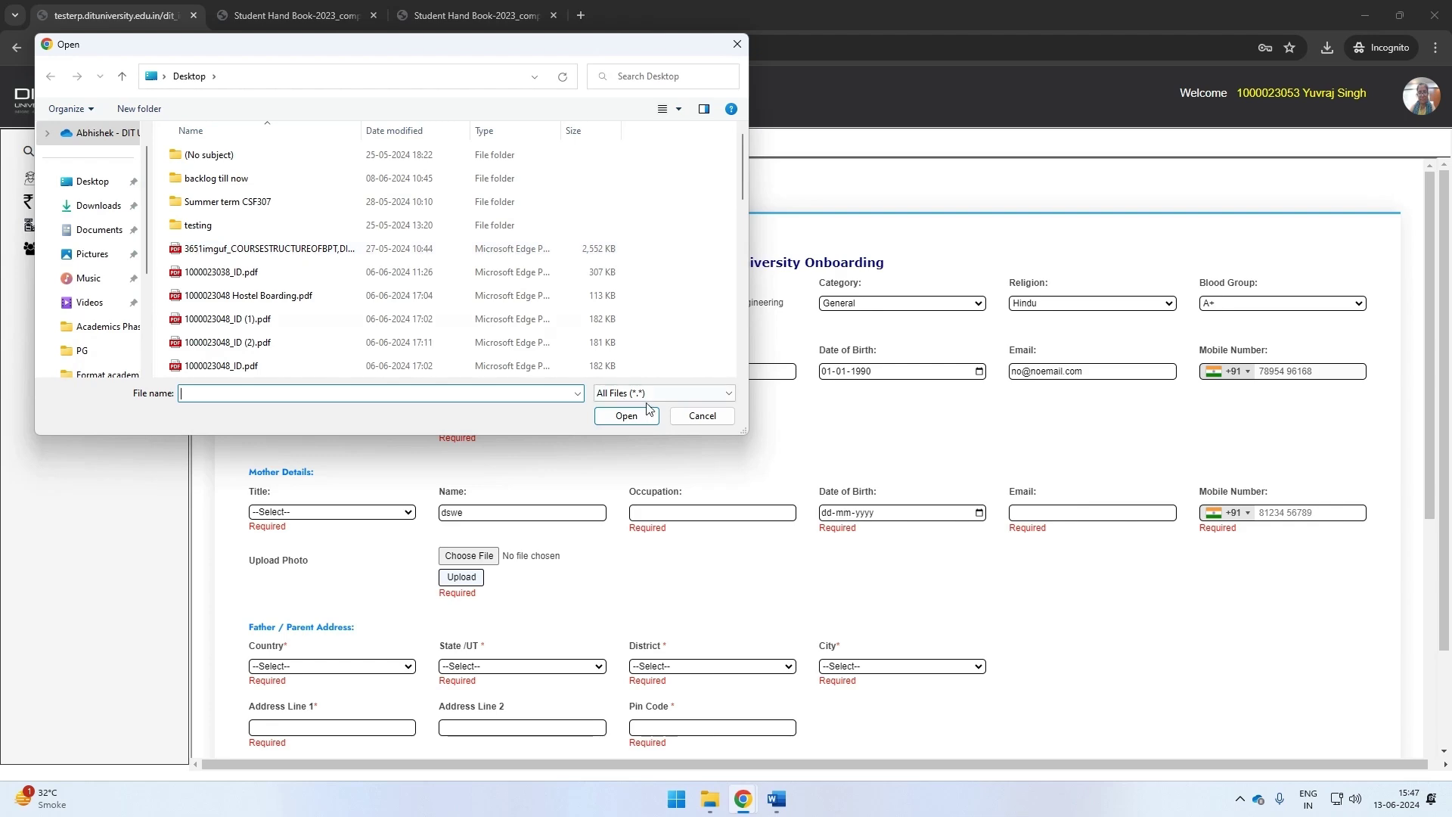
left_click(272, 210)
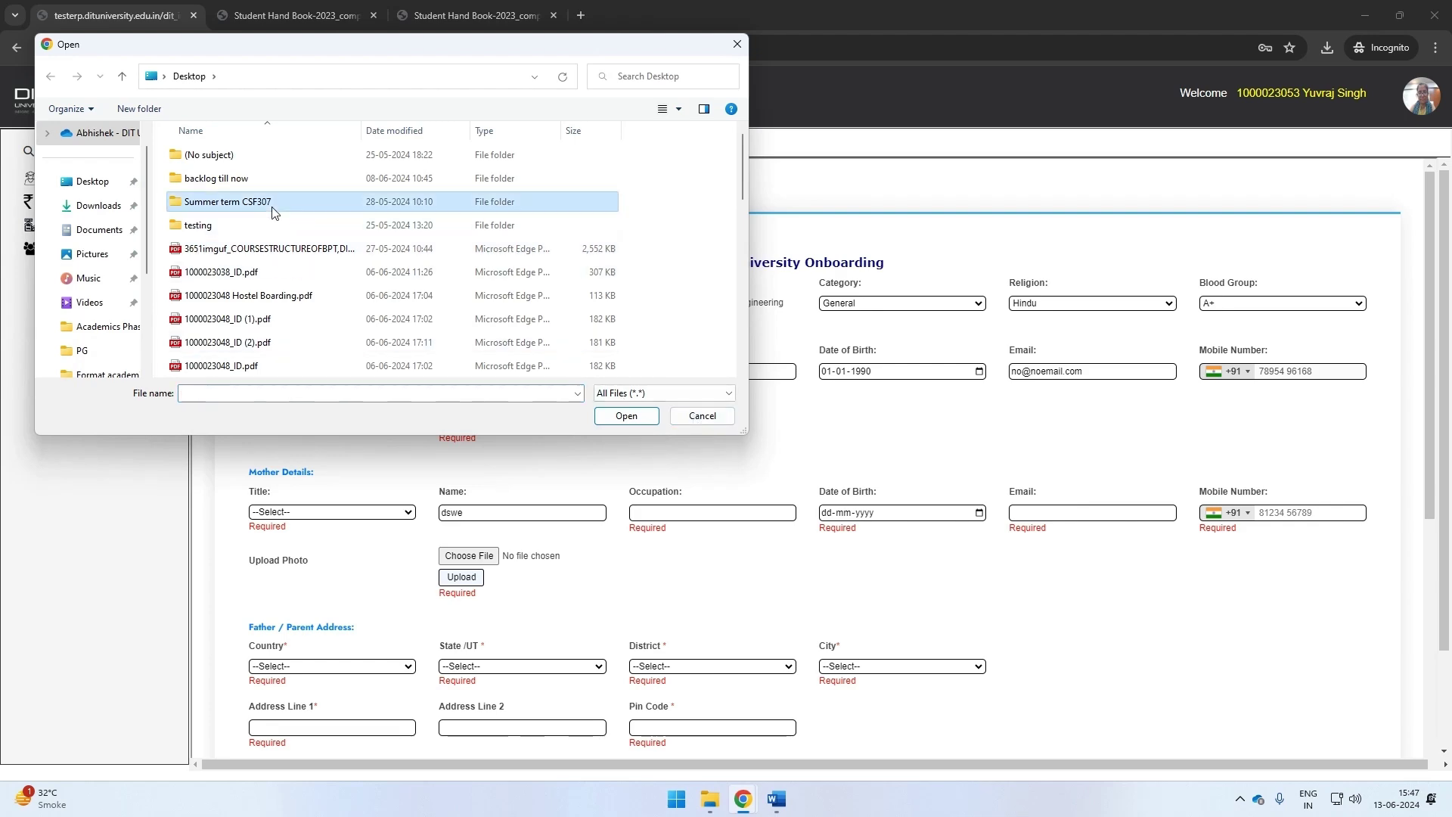
Step: Upload photo.jpg as the father's photo and open the Mother Title dropdown
scroll(276, 249, "down", 5)
left_click(278, 297)
double_click(280, 295)
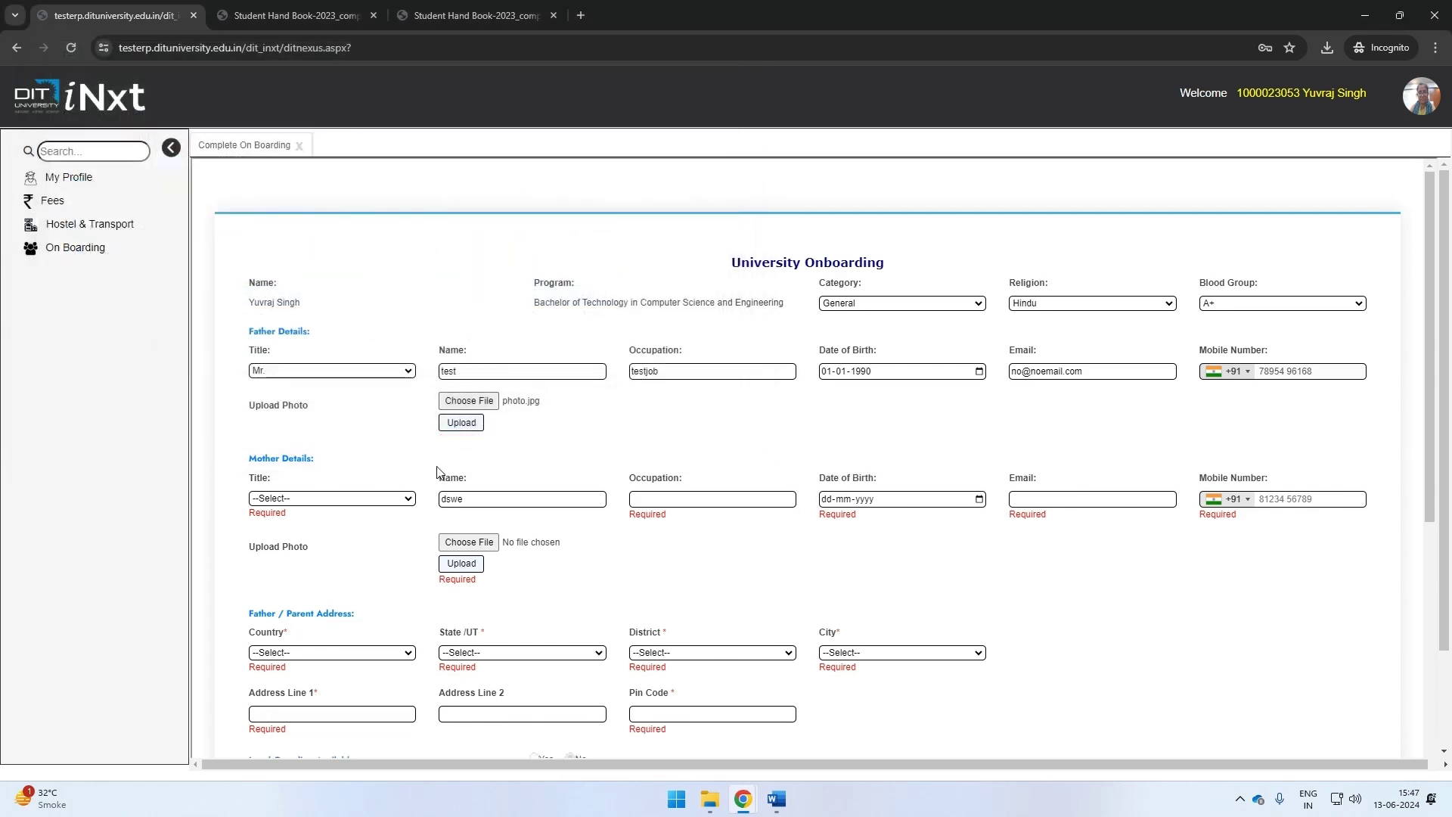
left_click(478, 425)
left_click(390, 508)
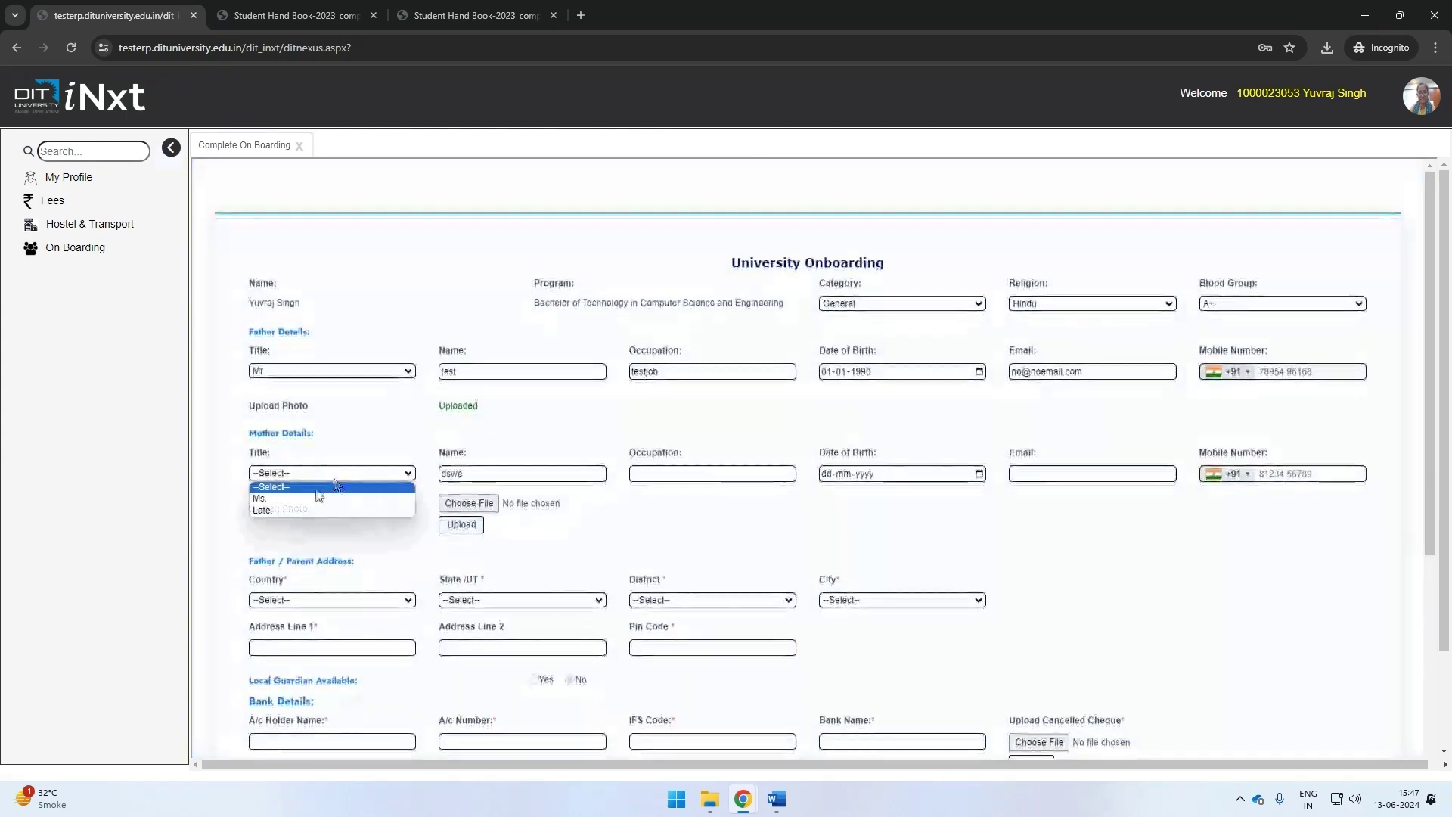
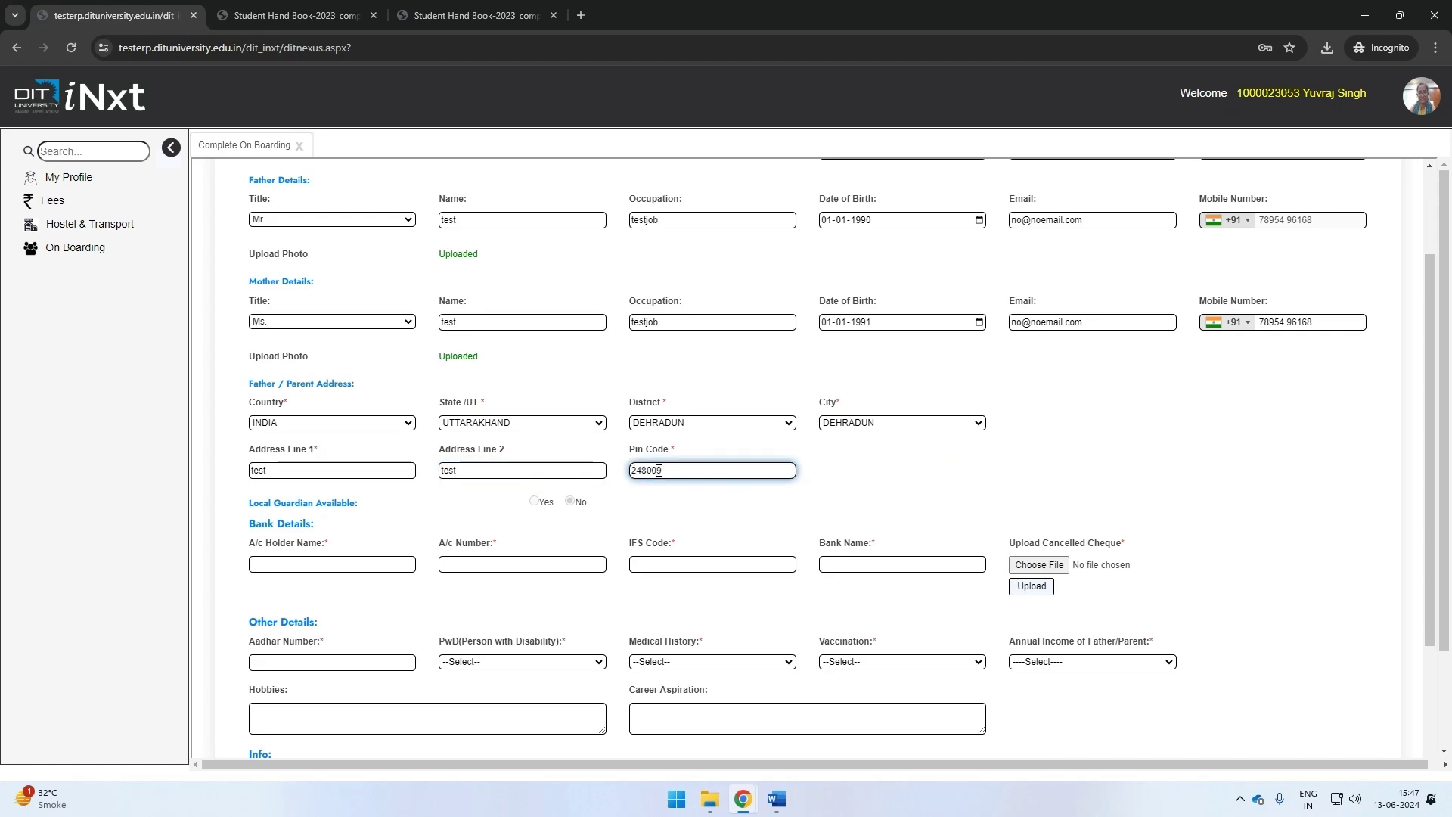
Step: Fill in the bank details: account holder name, account number, IFS Code and bank name
left_click(345, 566)
type("ts")
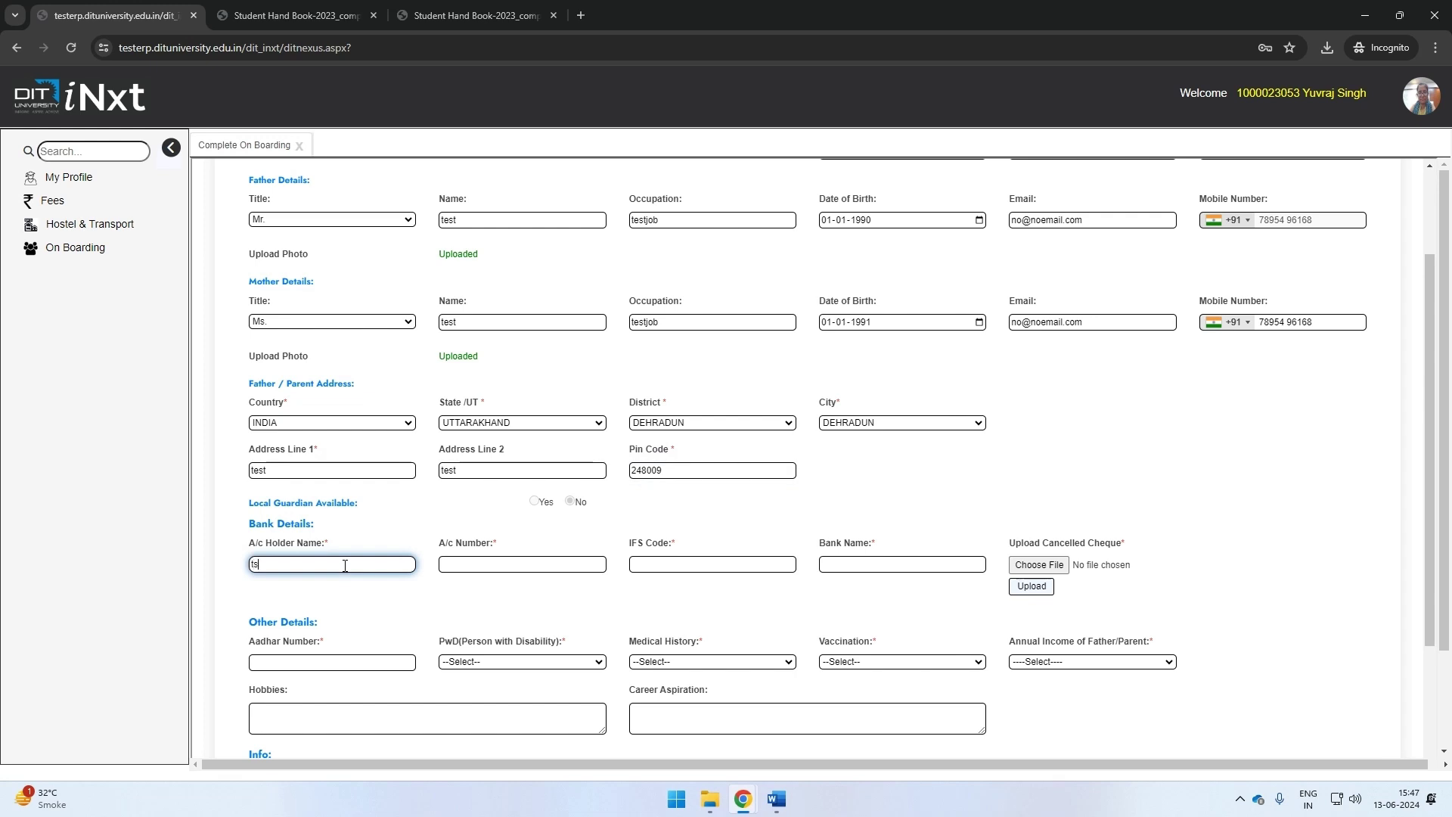
key("BackSpace")
key("BackSpace")
type("test")
left_click(479, 563)
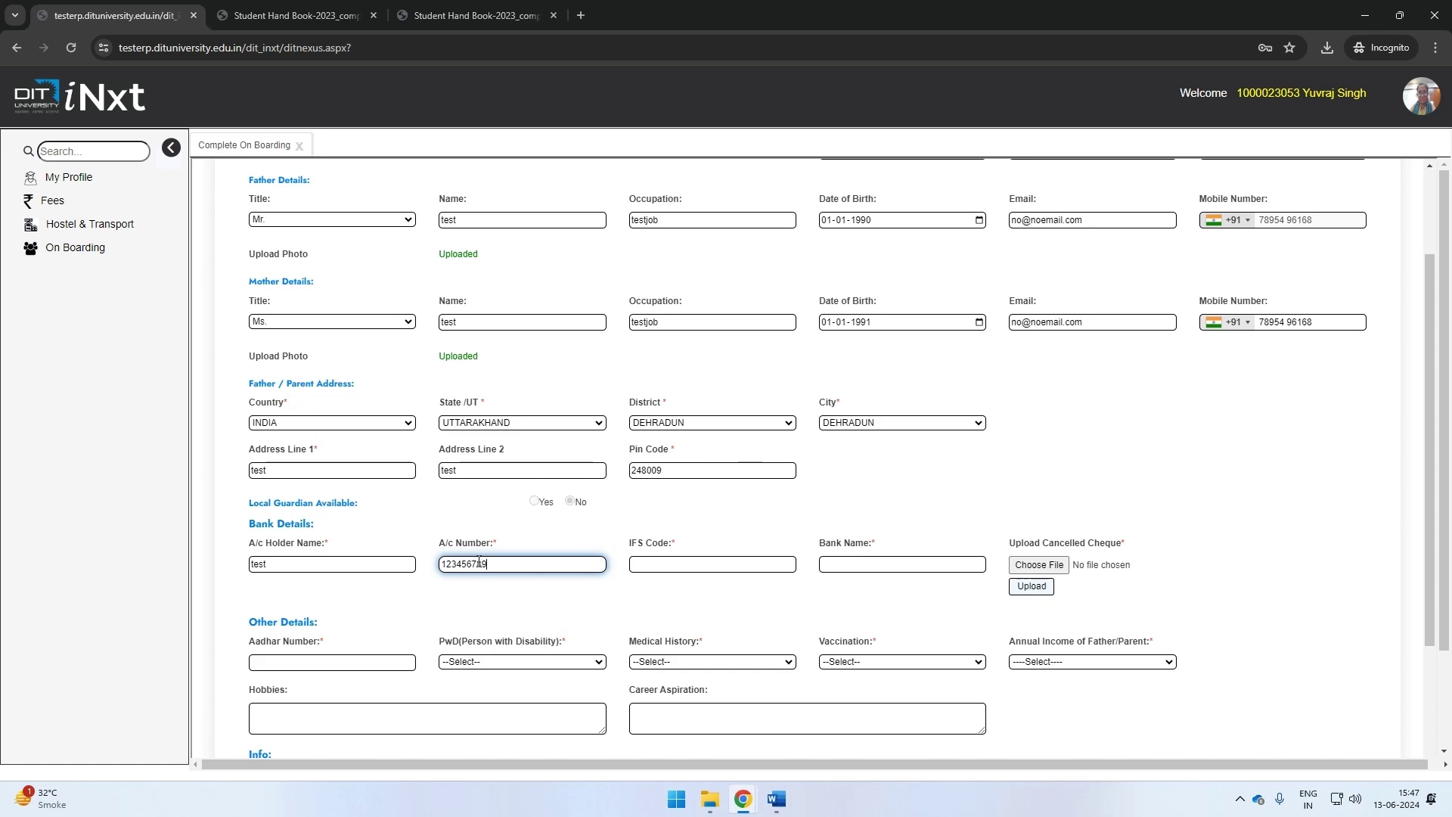
left_click(690, 565)
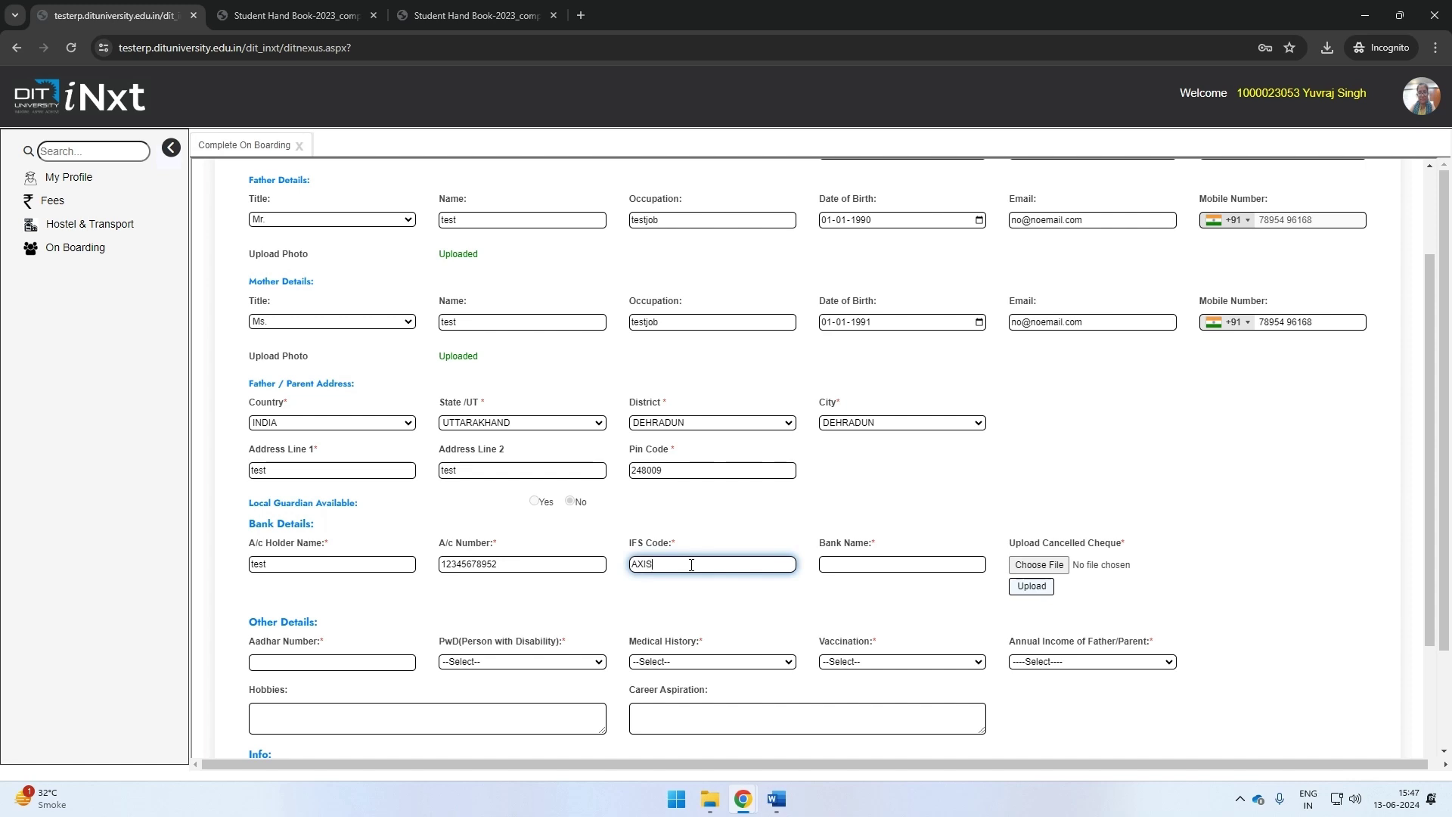
key("Tab")
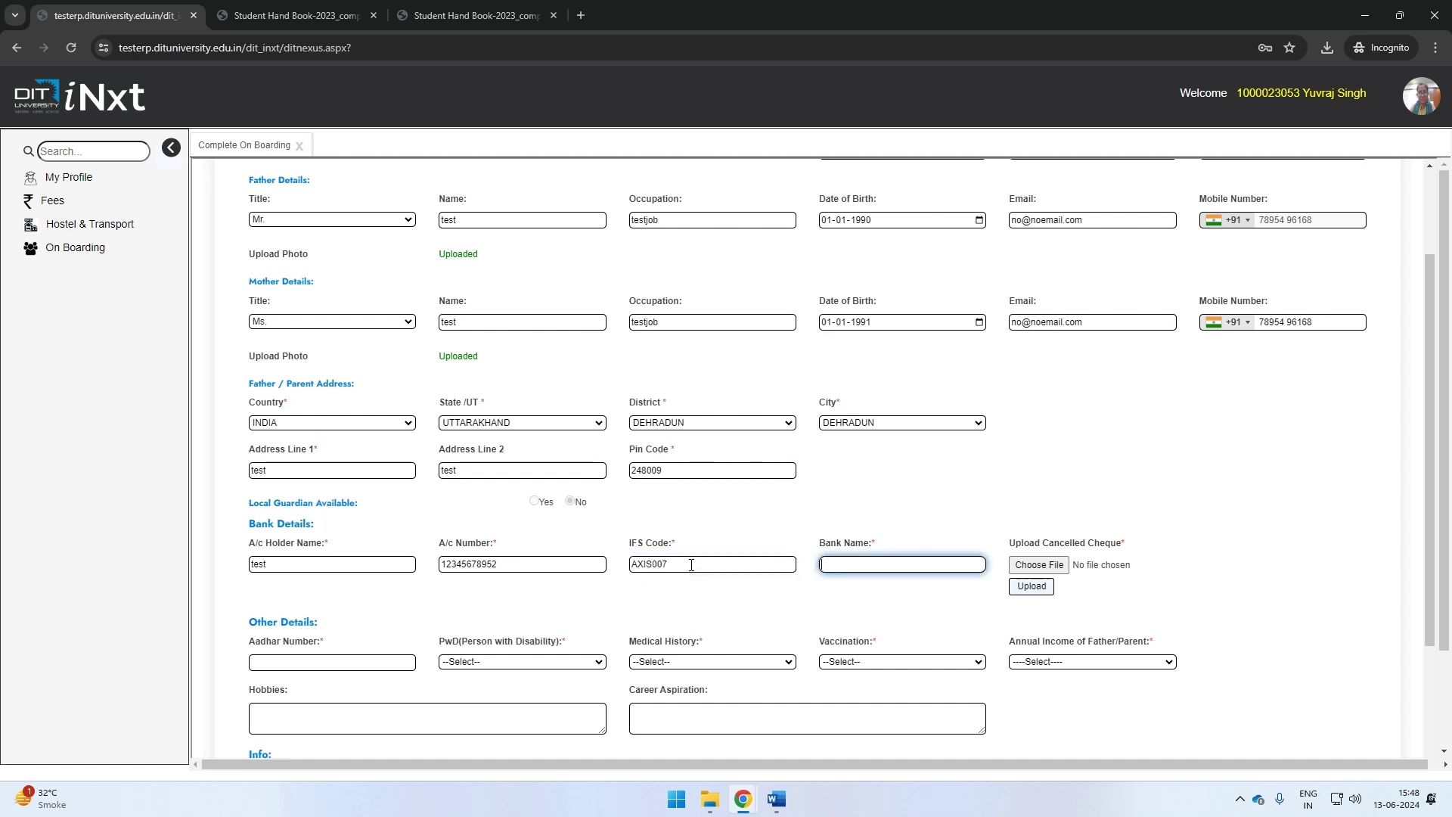
Step: Upload photo.jpg from the Desktop as the cancelled cheque image
left_click(1039, 565)
left_click(267, 295)
scroll(267, 295, "down", 5)
left_click(267, 293)
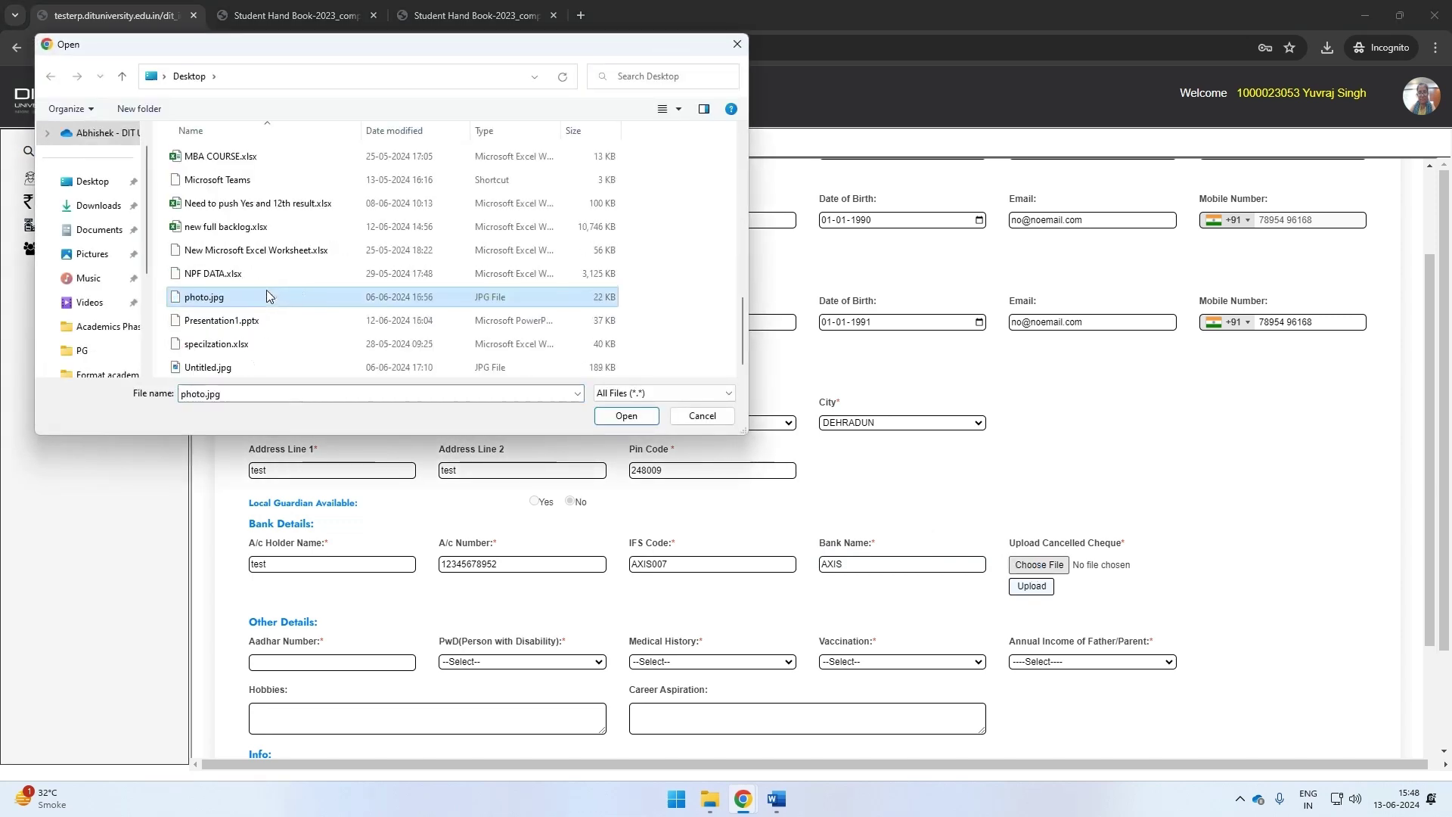
left_click(626, 415)
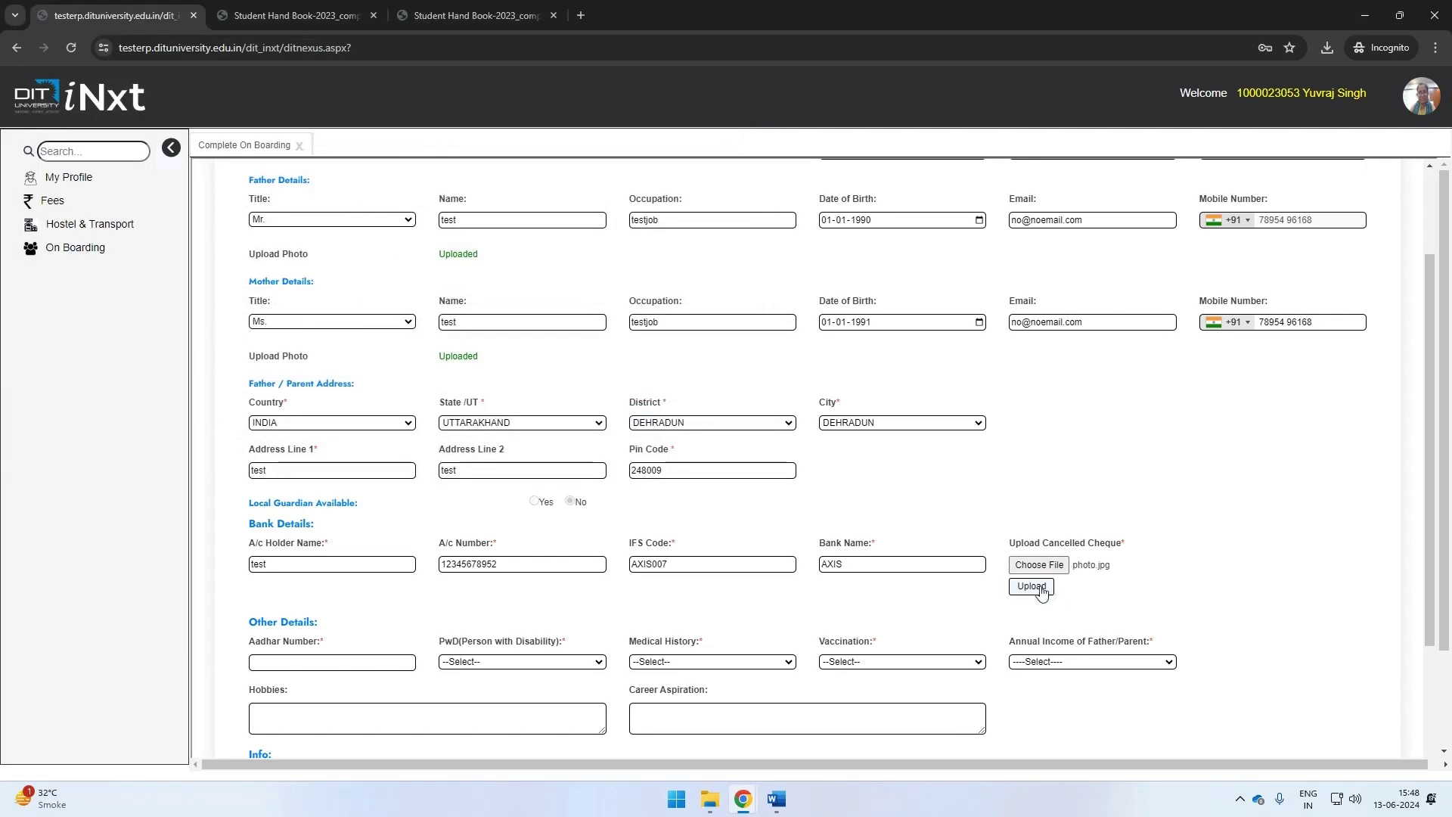
left_click(1031, 586)
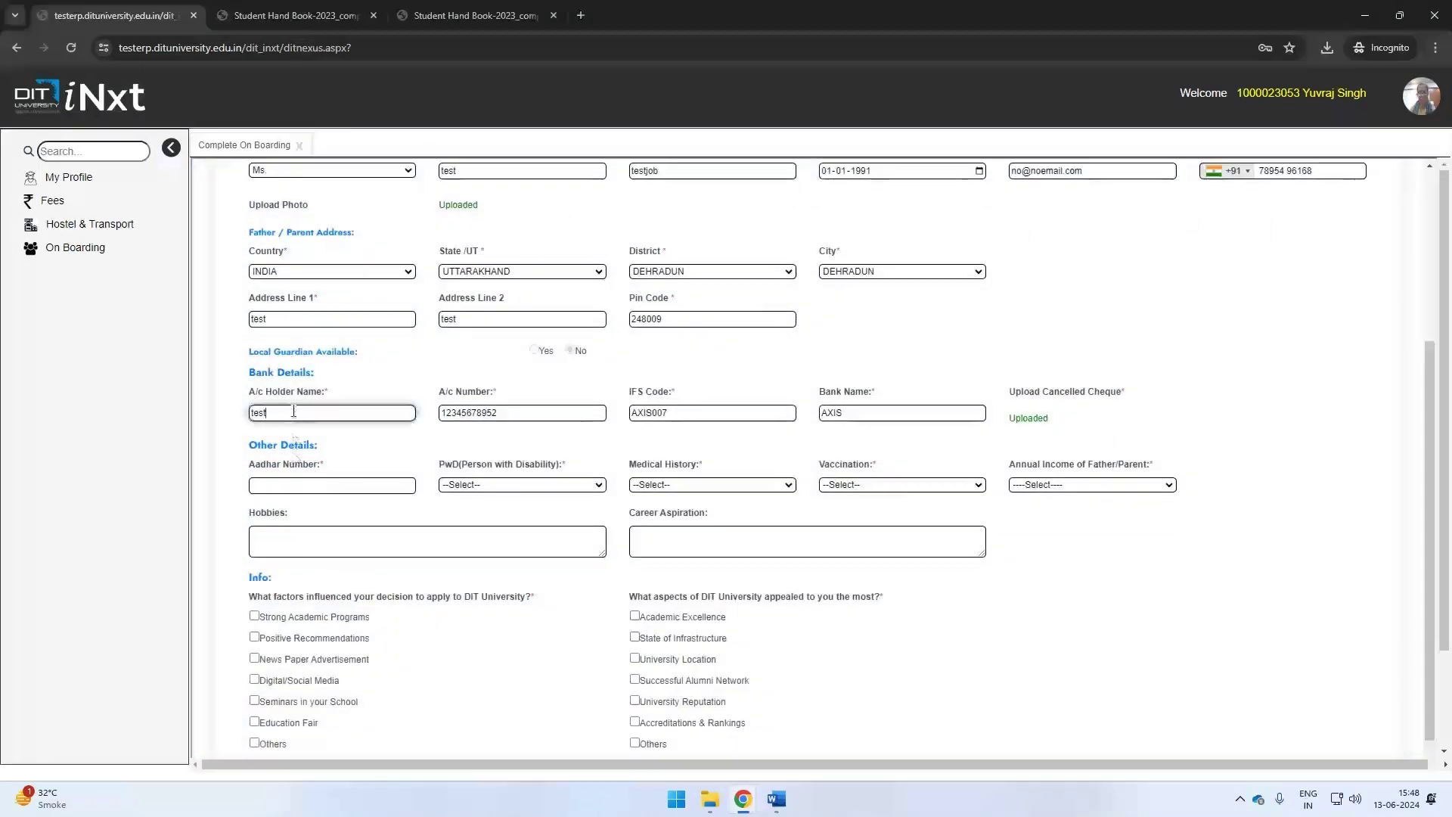
Step: Enter the Aadhar number, set PwD, Medical History and Vaccination to No, and choose income 500001 - 800000
left_click(347, 487)
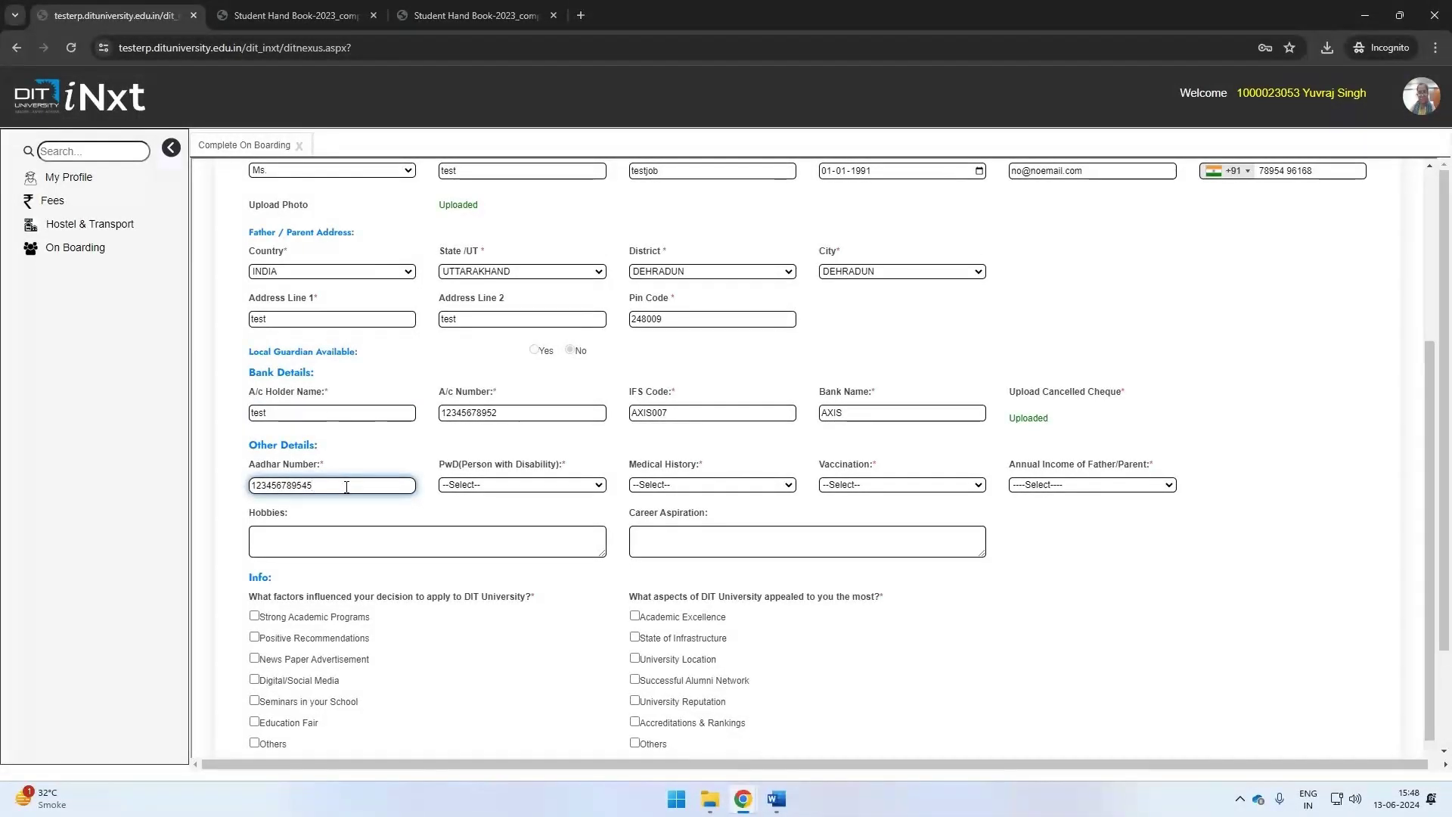
left_click(522, 484)
left_click(479, 522)
left_click(707, 485)
left_click(639, 521)
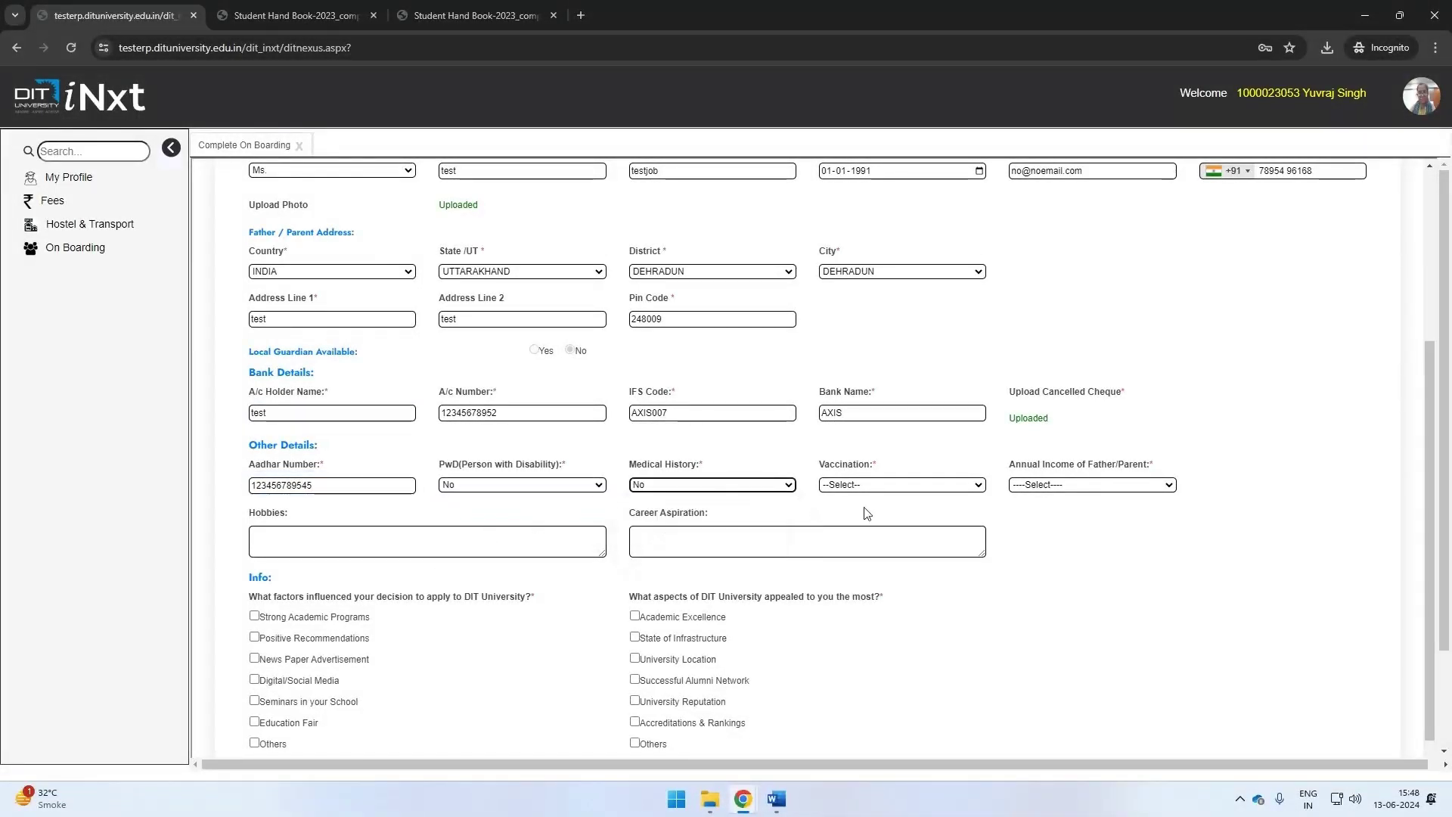
left_click(945, 485)
left_click(862, 522)
left_click(1046, 488)
left_click(1047, 522)
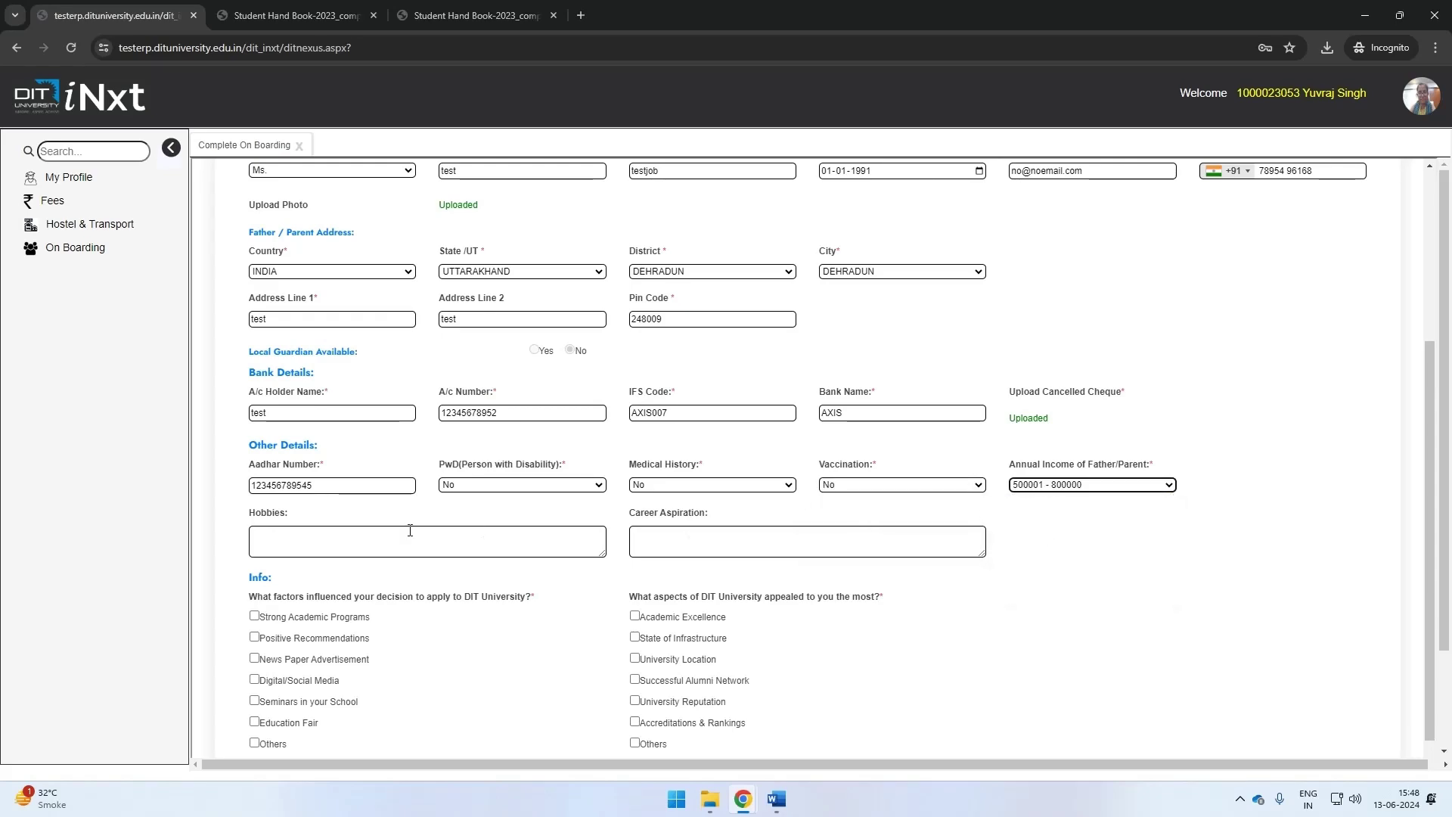
Step: Enter 'test' in both the Hobbies and Career Aspiration boxes
left_click(408, 539)
type("test")
left_click(726, 518)
left_click(787, 534)
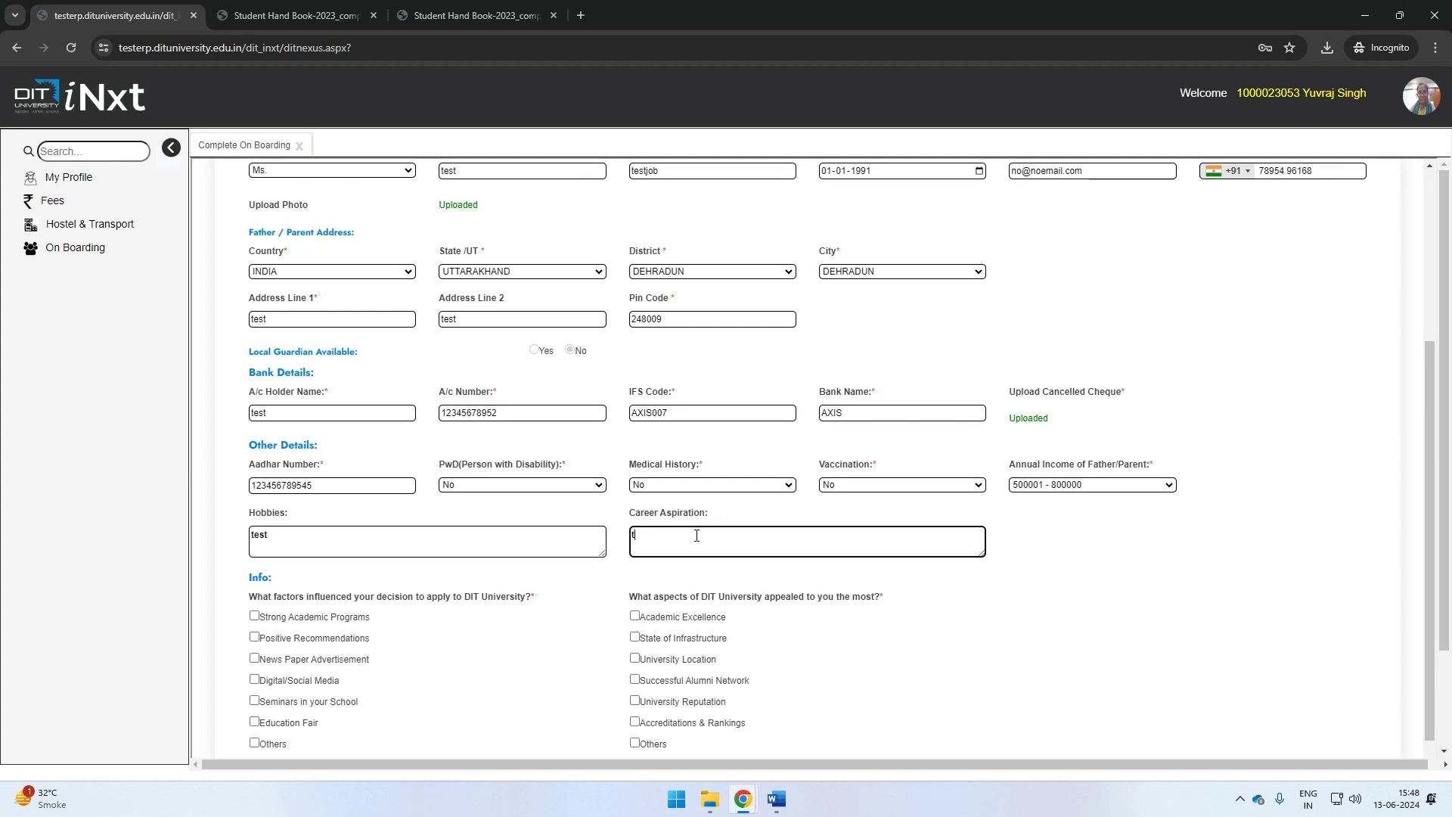
type("test")
scroll(756, 533, "down", 2)
Step: Tick News Paper Advertisement and Academic Excellence, then submit the profile form
left_click(254, 507)
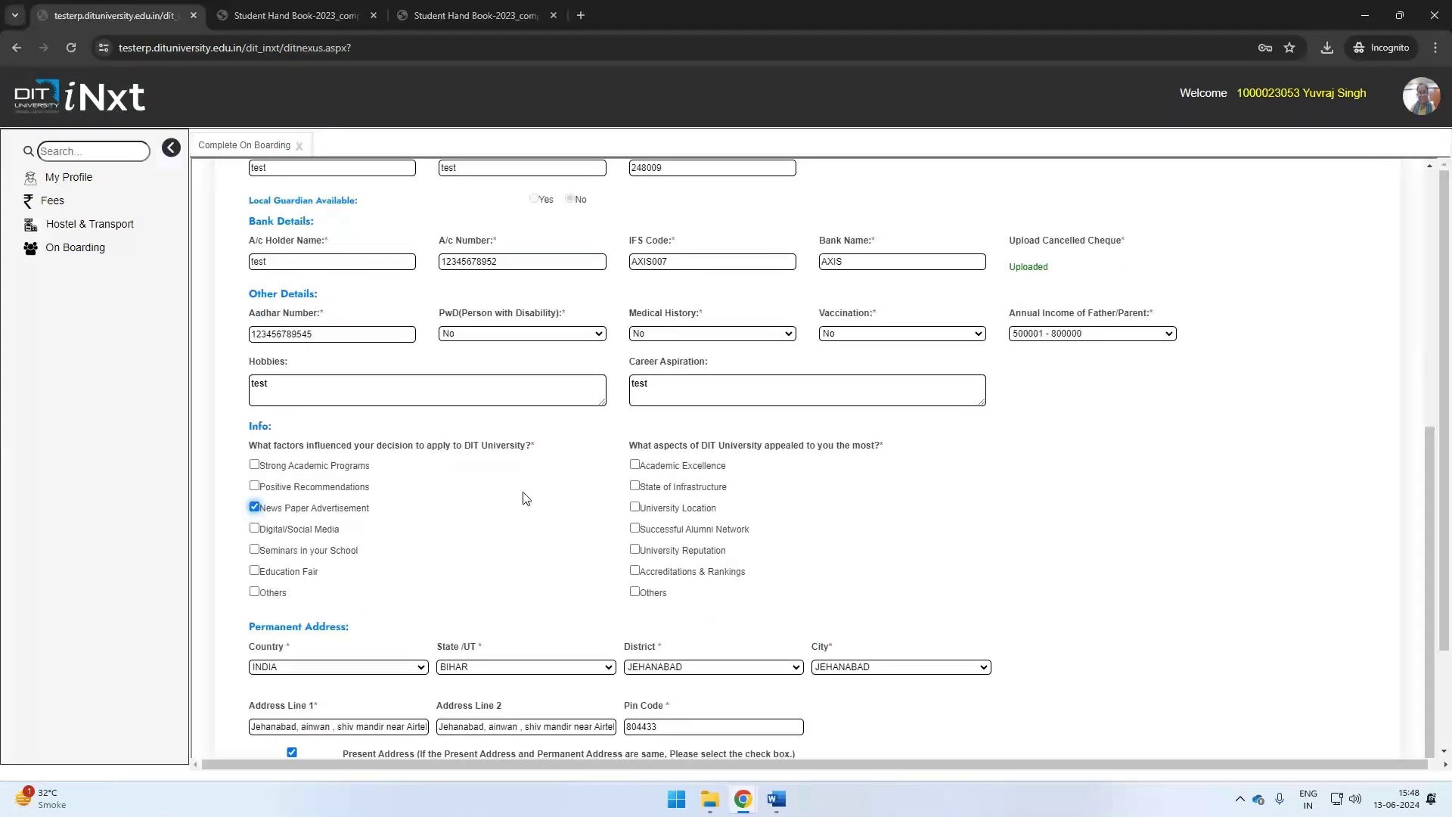
left_click(634, 465)
scroll(347, 672, "down", 1)
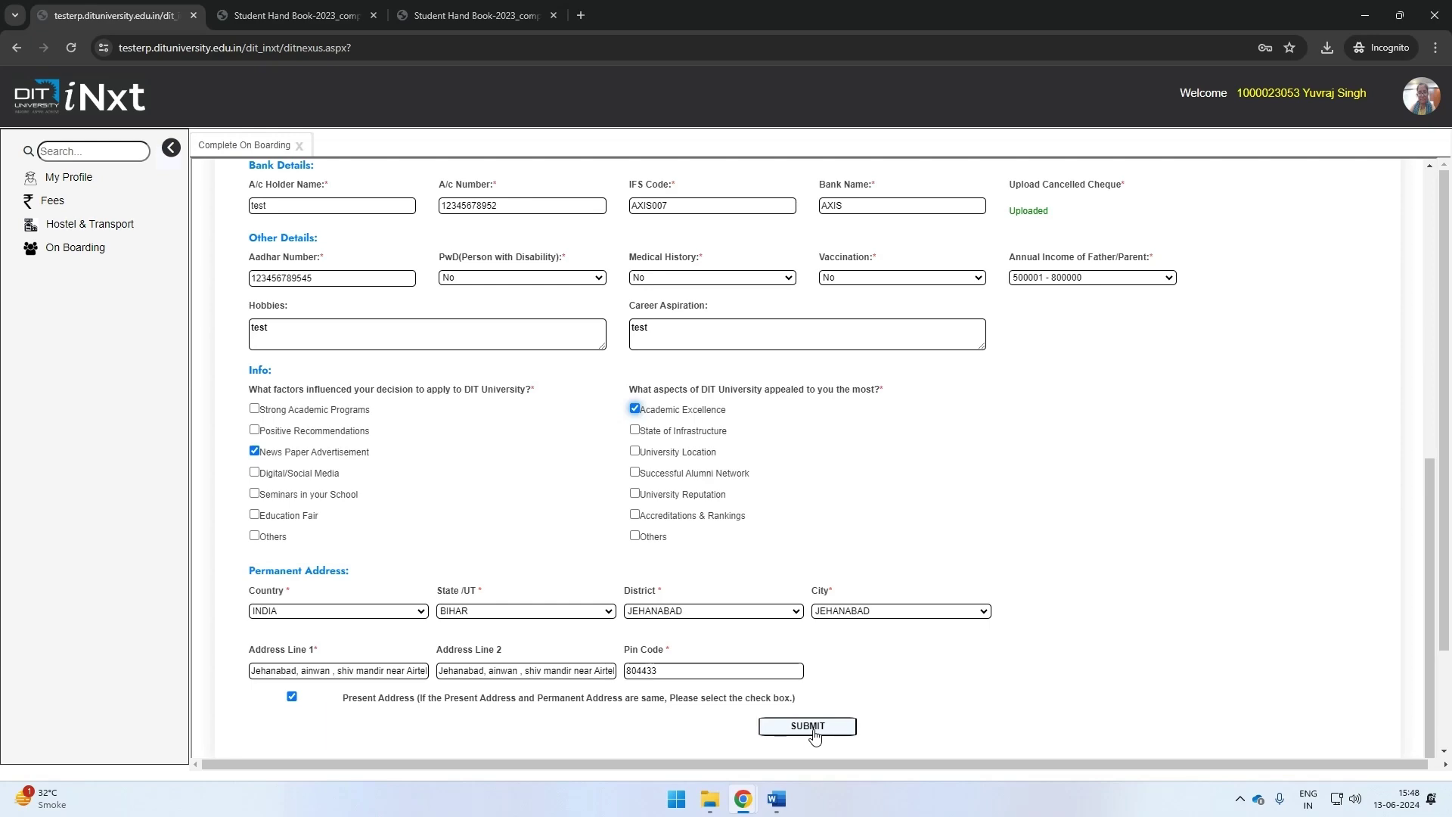
left_click(813, 731)
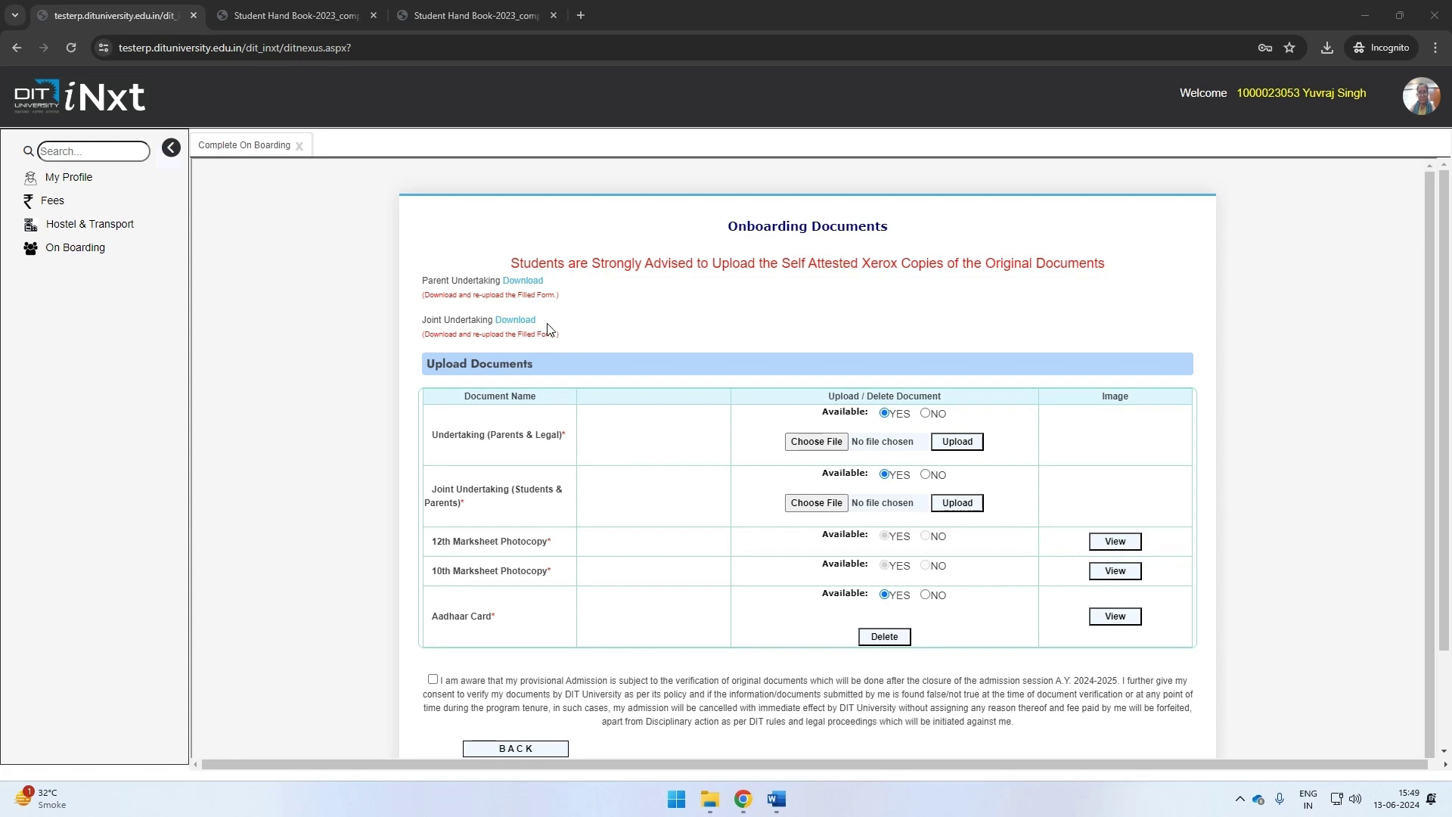
Step: Switch to the browser tab showing the Joint Undertaking PDF
left_click(477, 14)
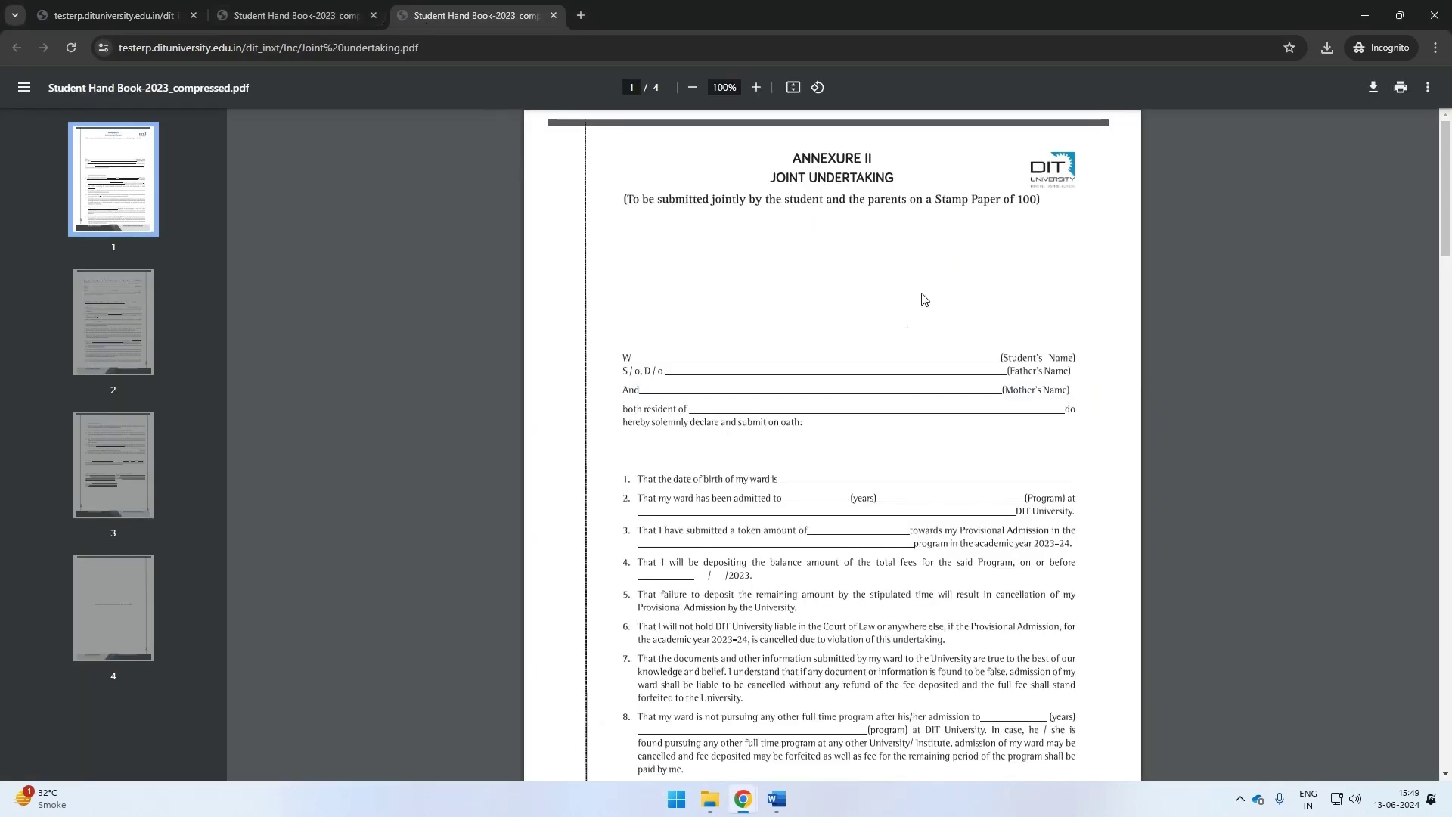
Step: Review the Parent Undertaking PDF, reopen the Joint Undertaking form, and return to Onboarding Documents
left_click(304, 7)
scroll(893, 332, "up", 2)
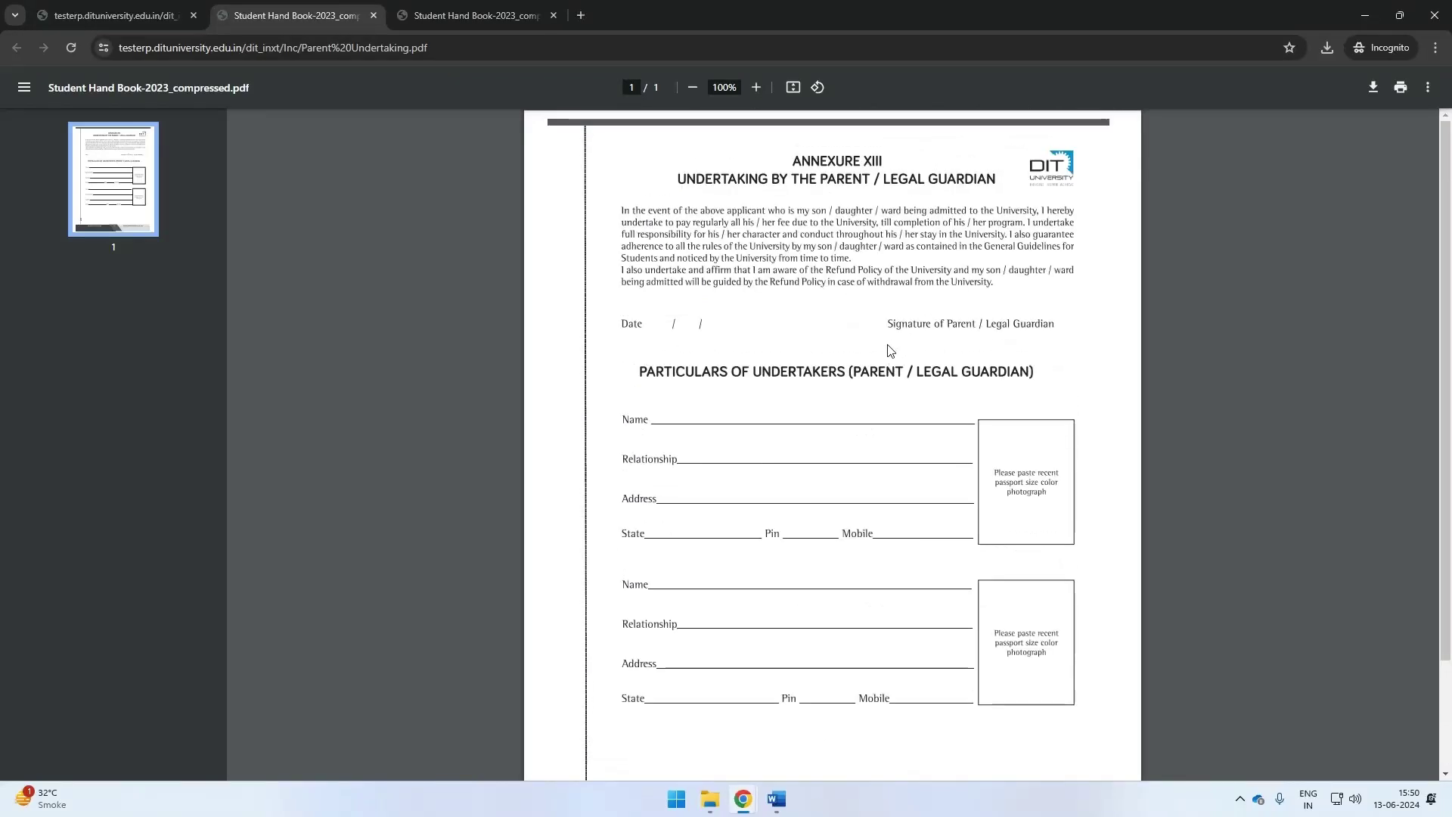
left_click(132, 15)
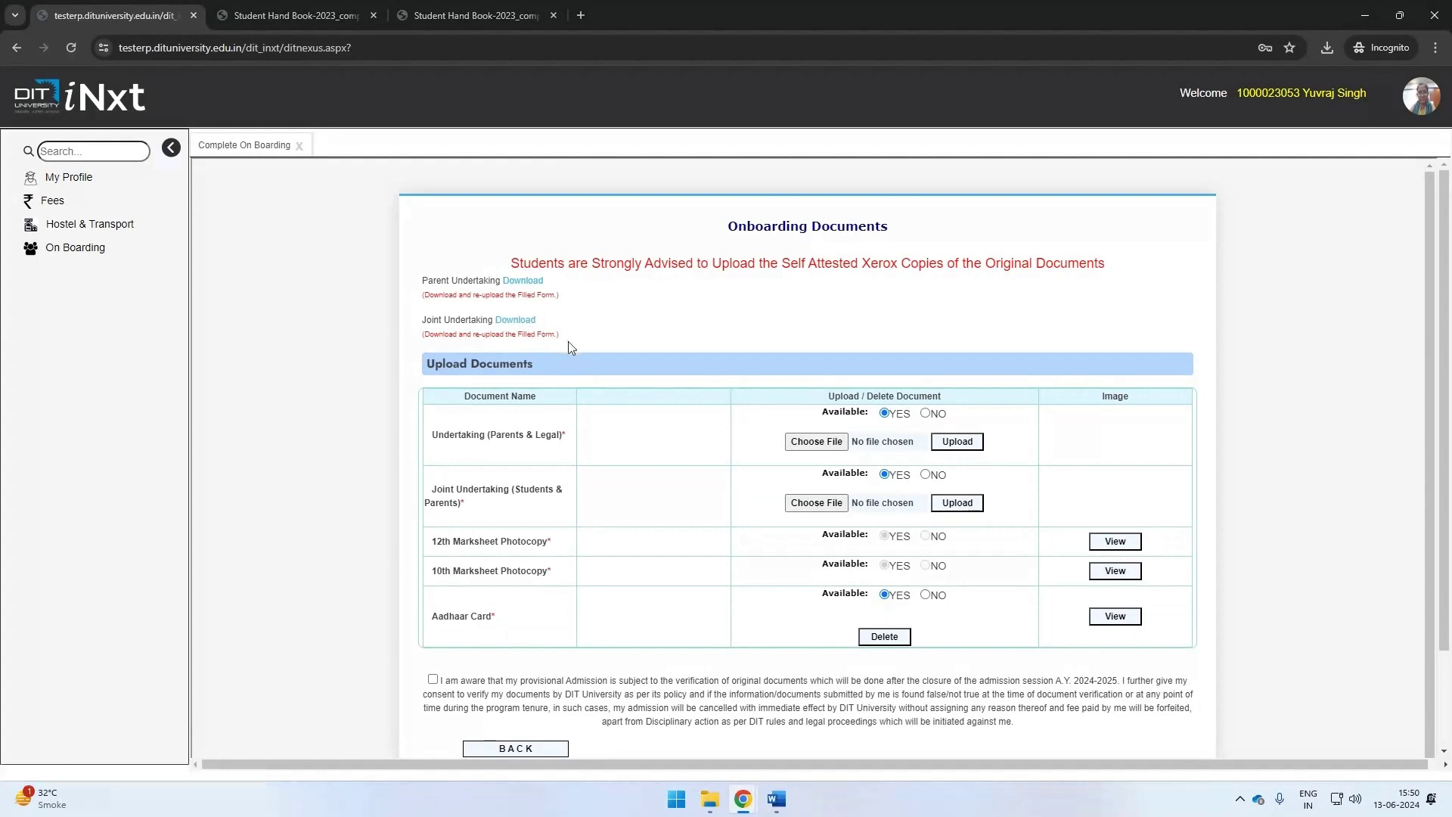
left_click(522, 321)
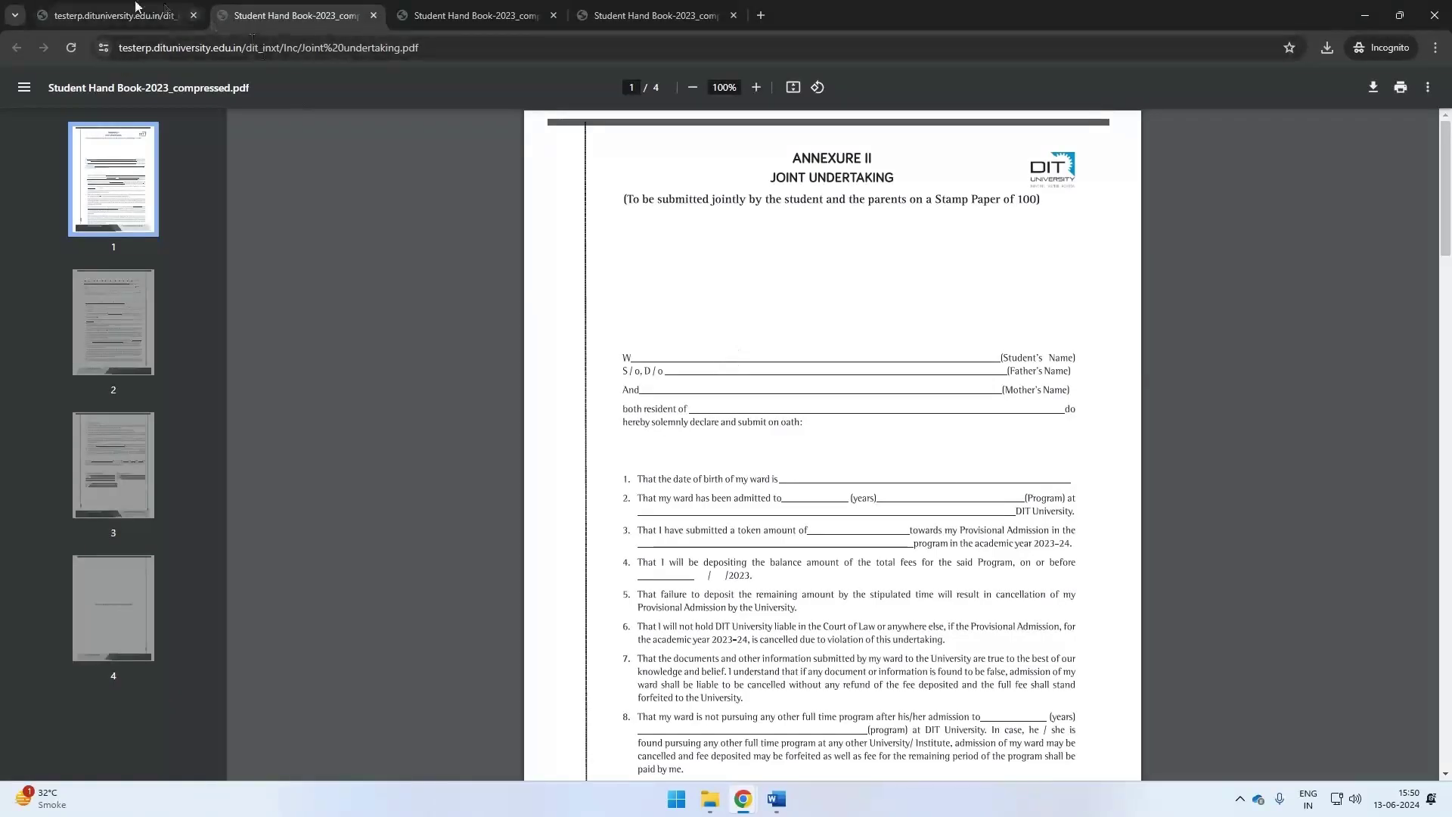
left_click(113, 15)
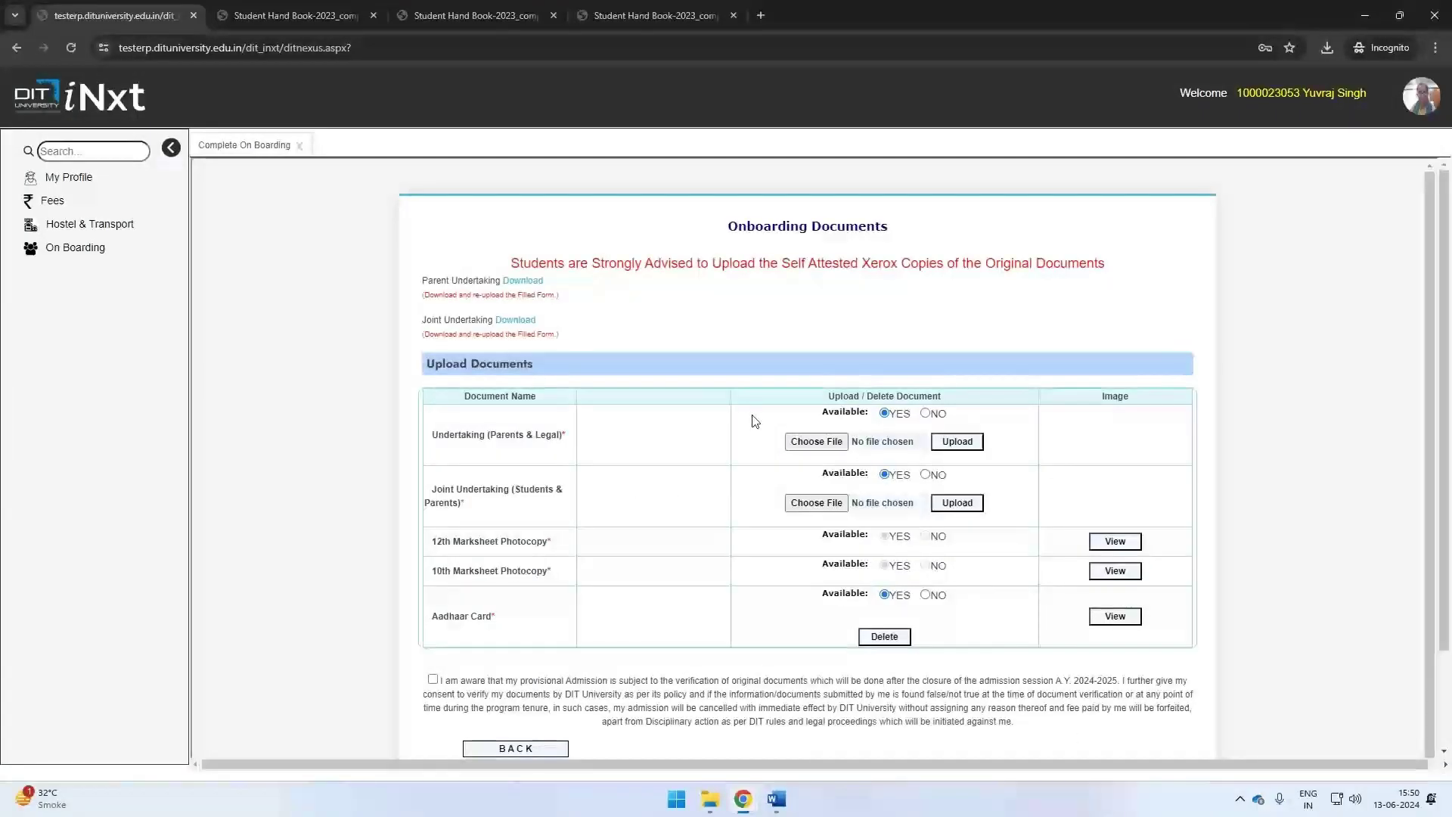
Step: Upload Parent Undertaking (1).pdf from Downloads as the Parent Undertaking
left_click(832, 448)
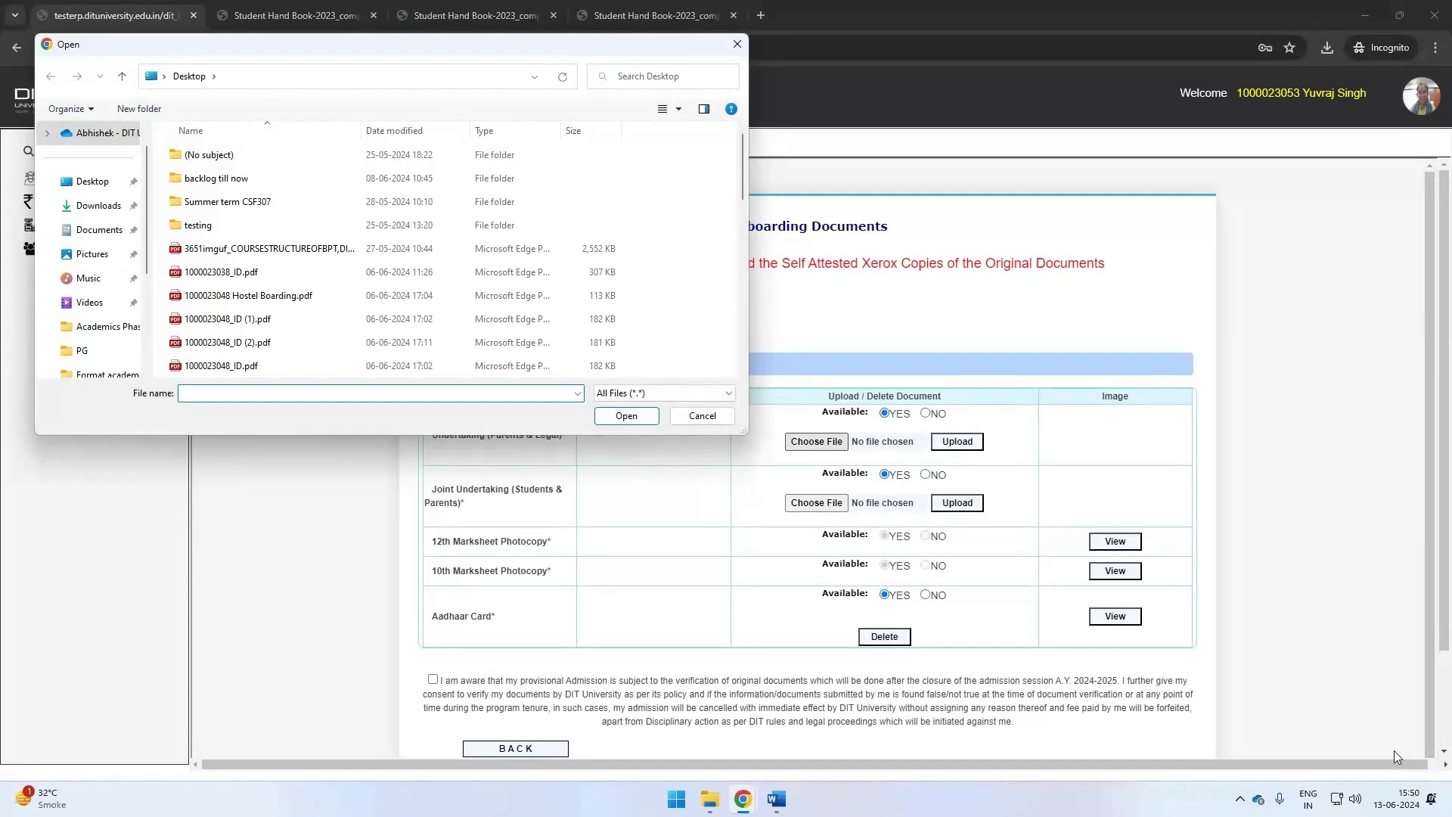
left_click(87, 204)
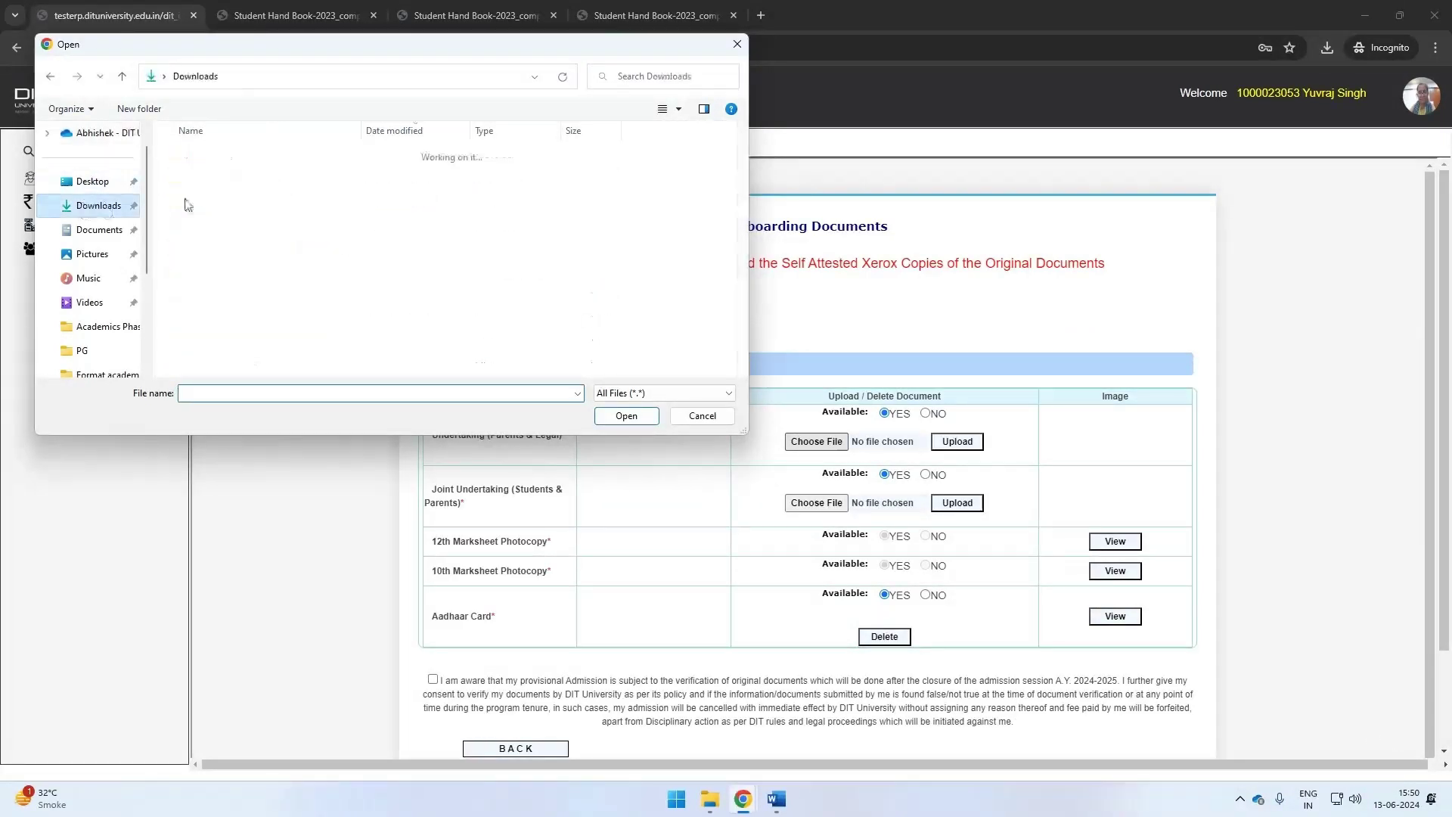
left_click(229, 179)
left_click(626, 415)
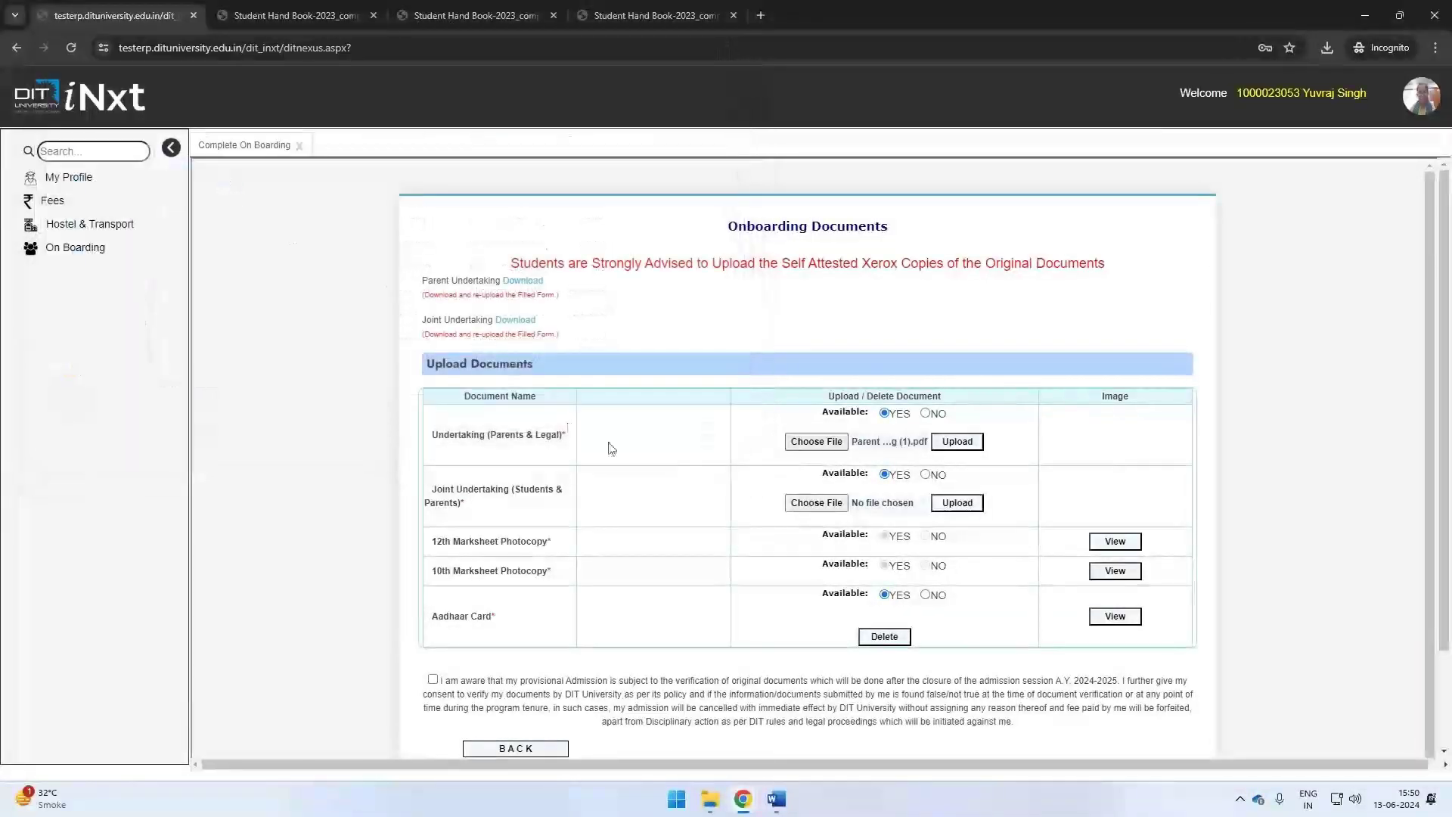
left_click(957, 441)
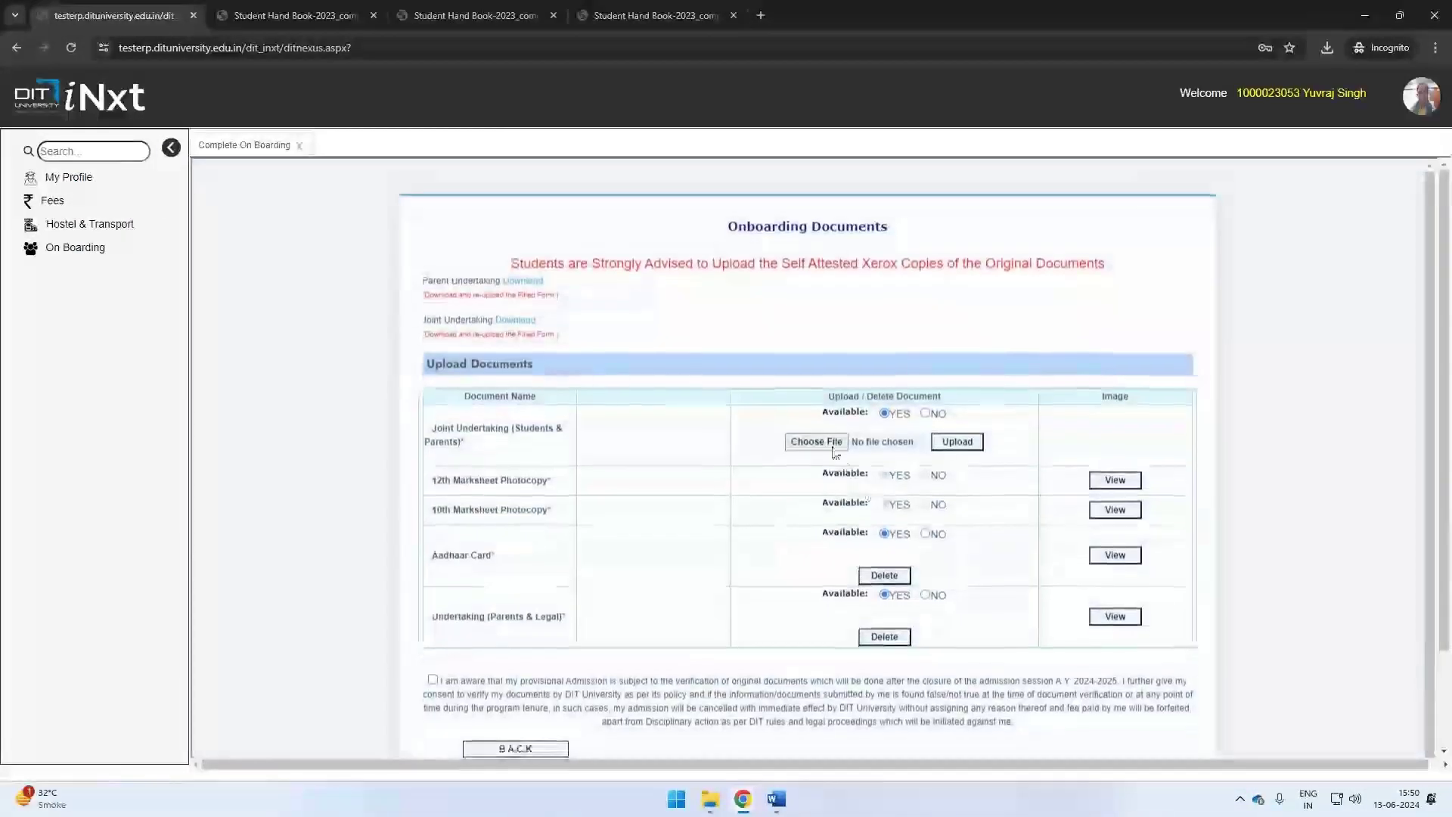
Step: Upload Joint undertaking (1).pdf as the Joint Undertaking, then mark it not available
left_click(816, 441)
left_click(223, 201)
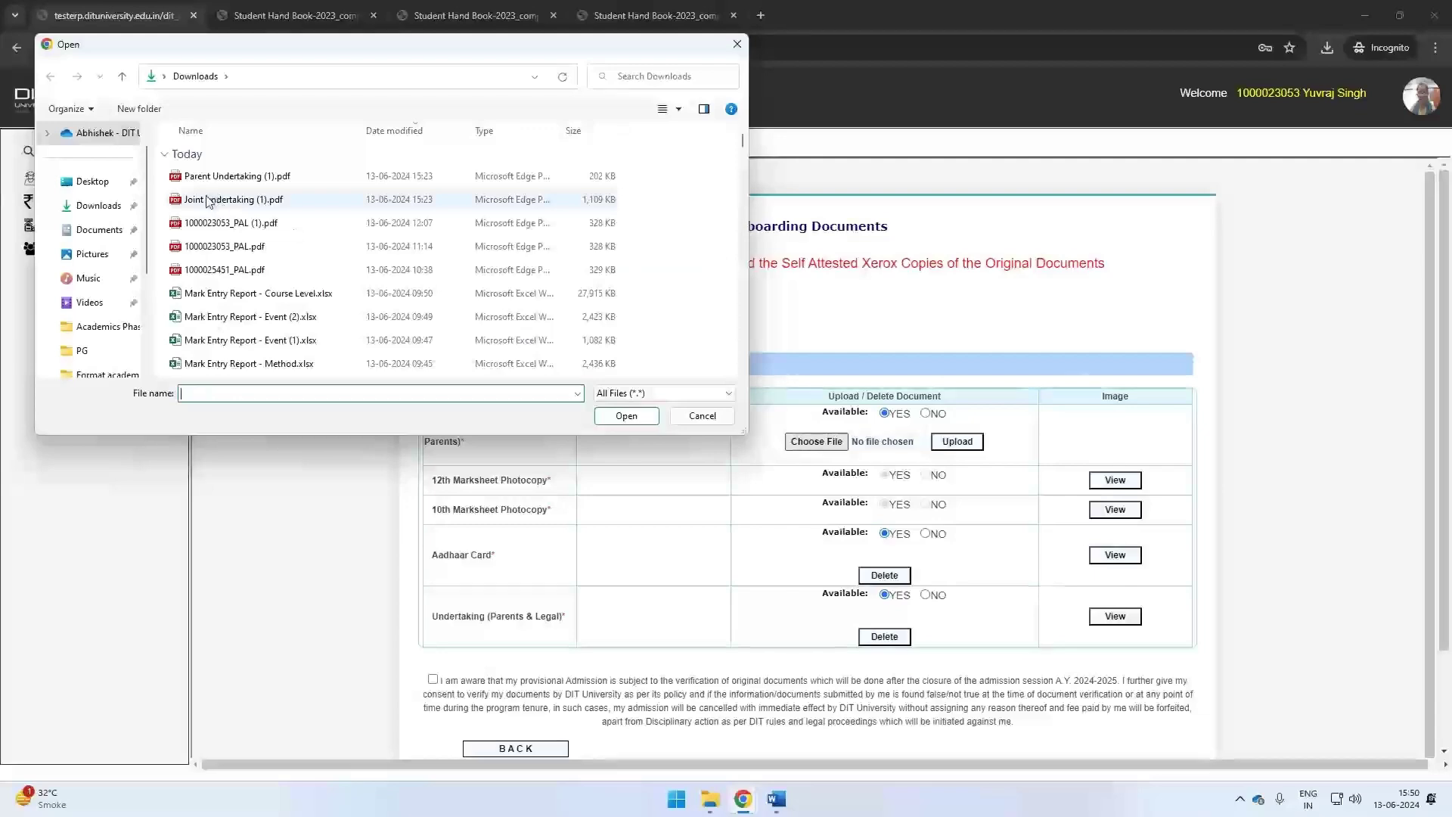
left_click(626, 416)
left_click(959, 442)
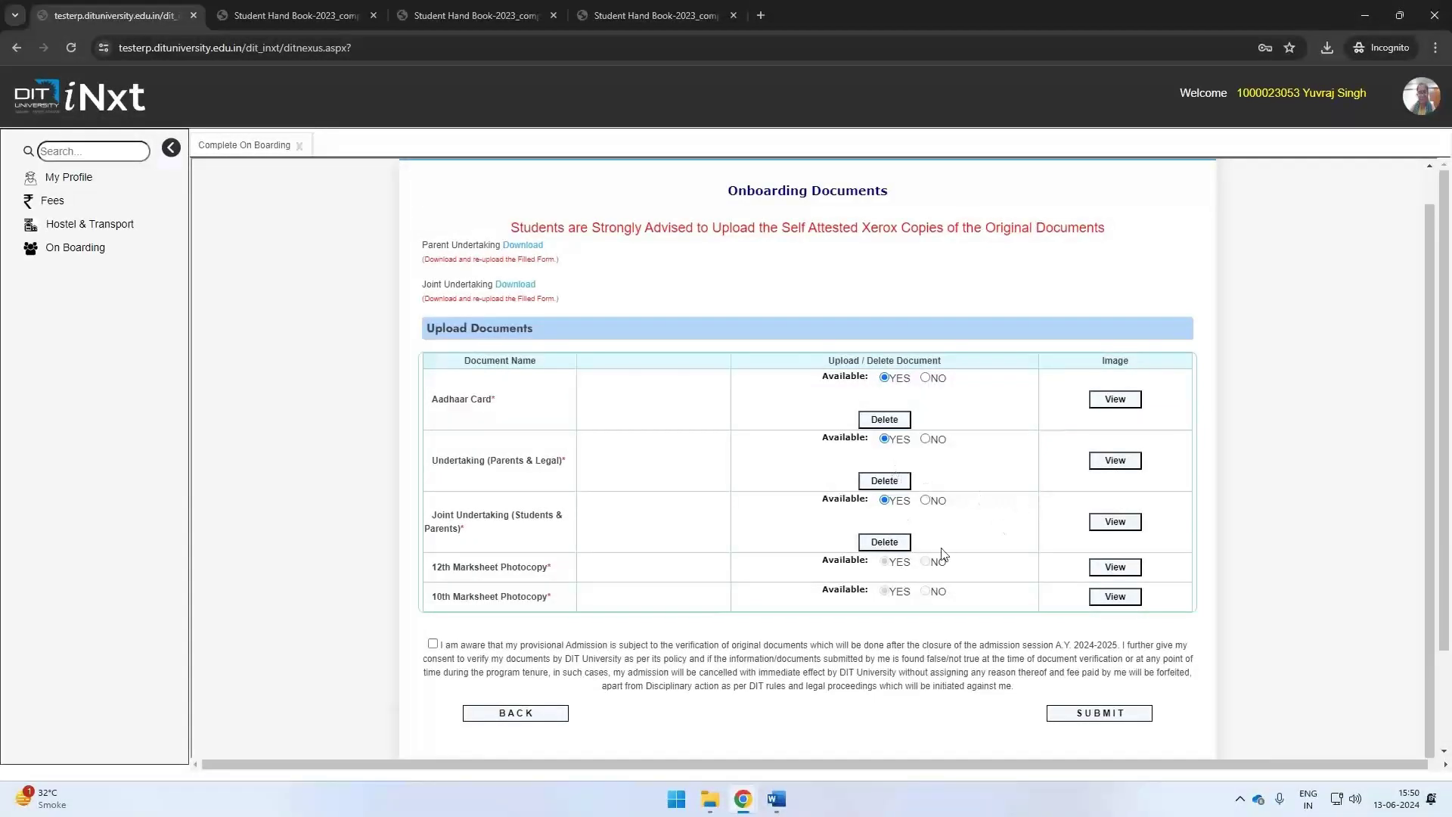
left_click(927, 502)
Step: Set Joint Undertaking back to Yes and Aadhaar Card to No, accept the declaration, and submit
left_click(883, 536)
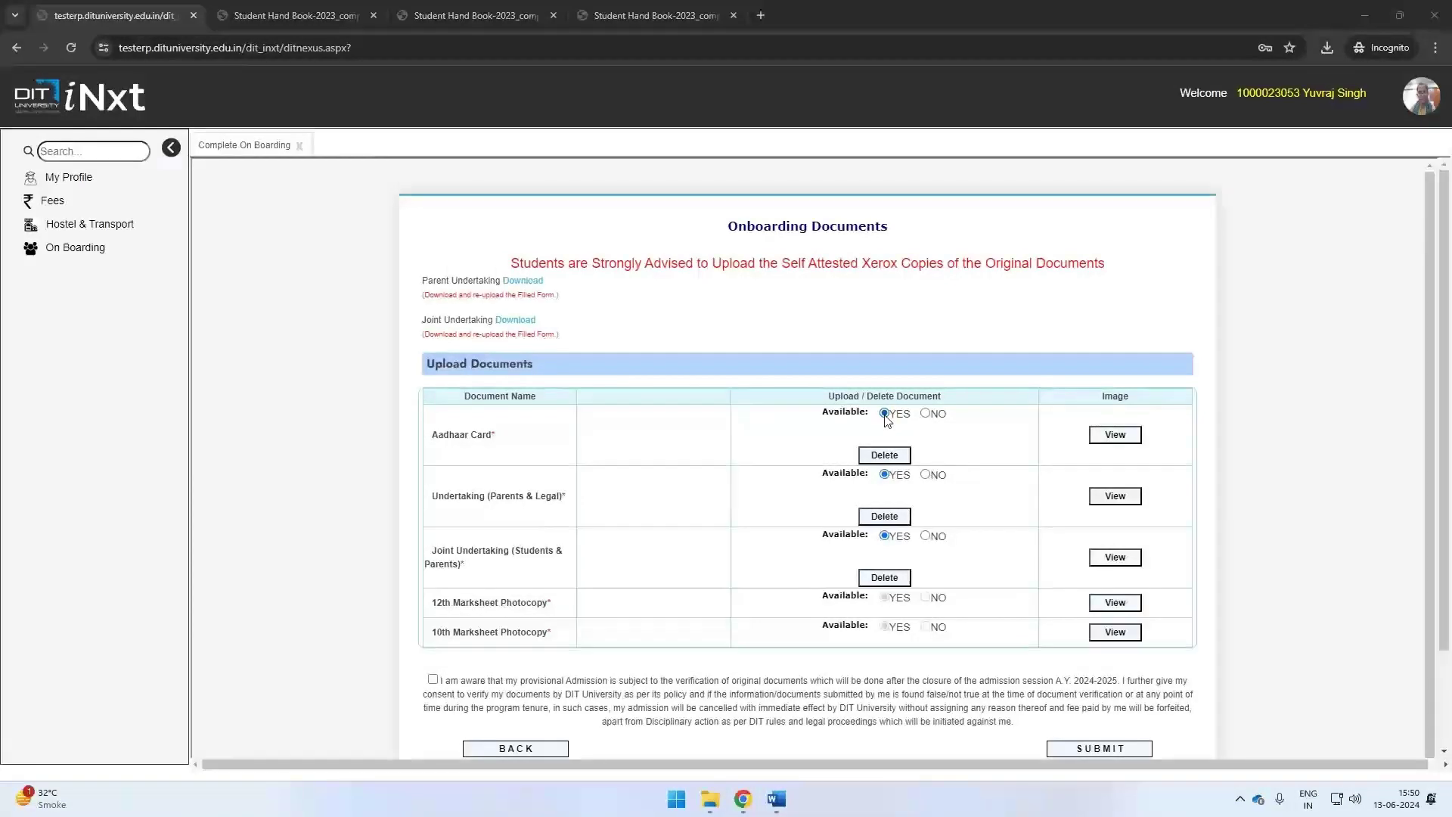
left_click(925, 413)
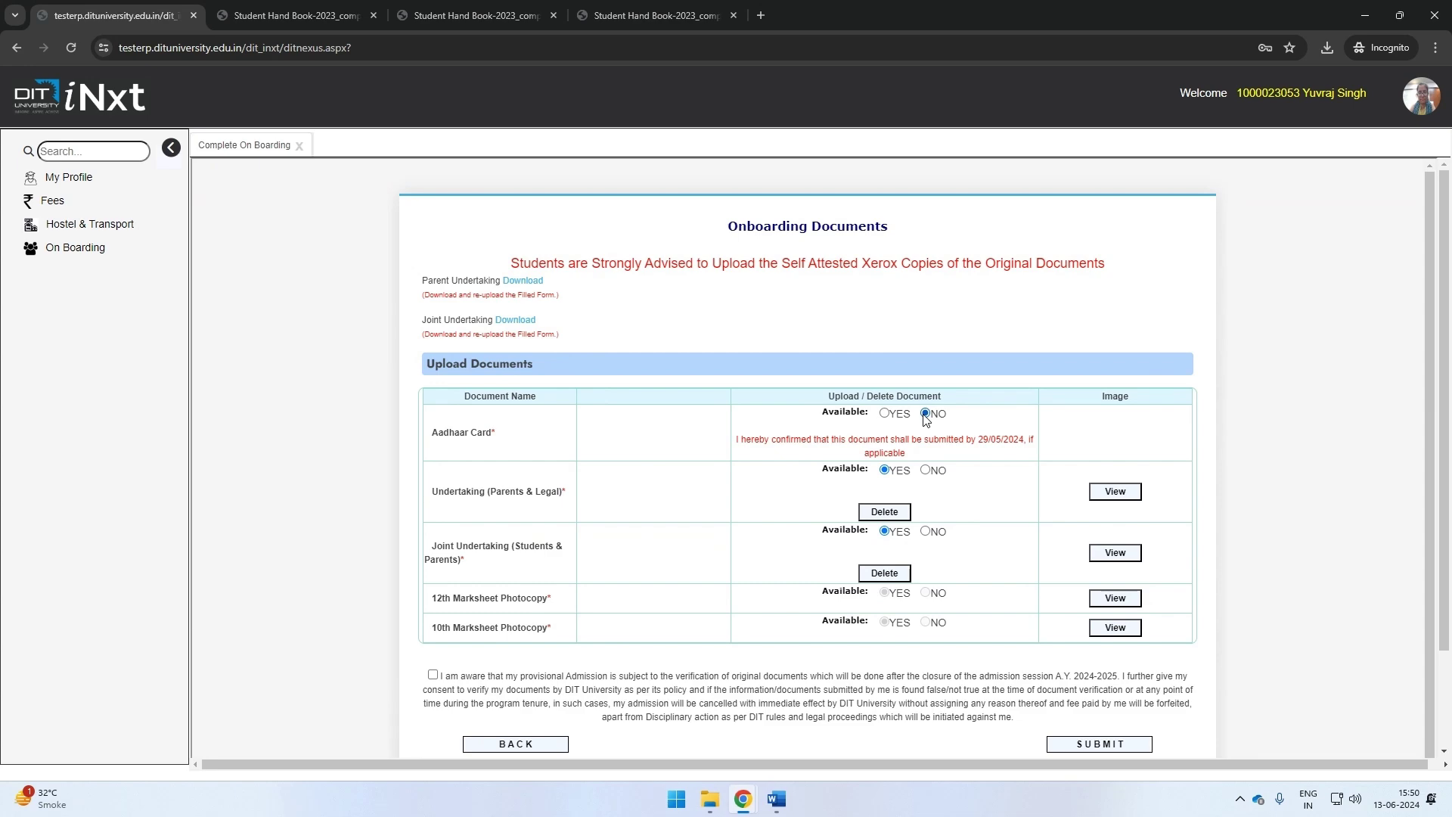
scroll(927, 420, "down", 3)
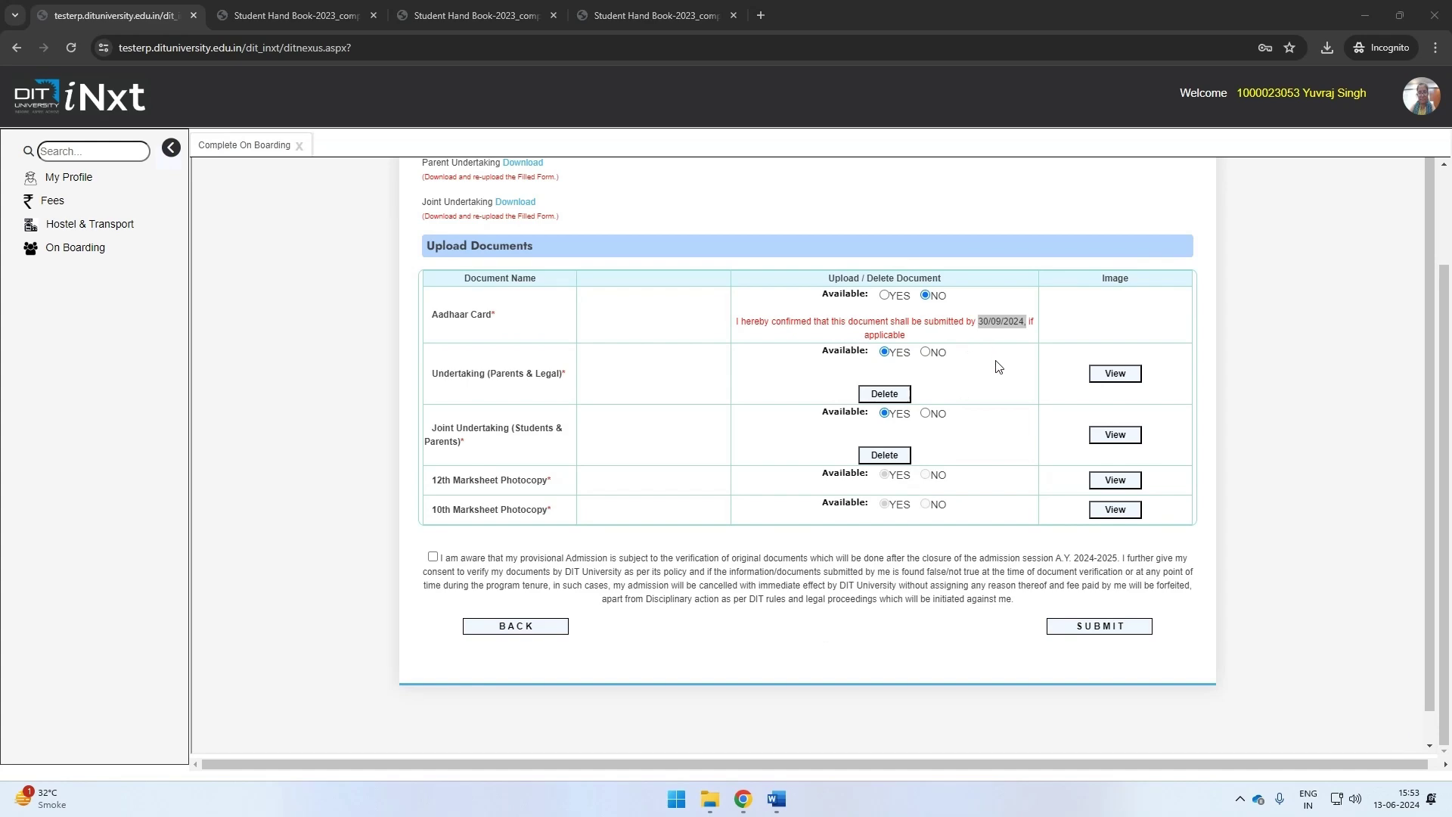
left_click(433, 558)
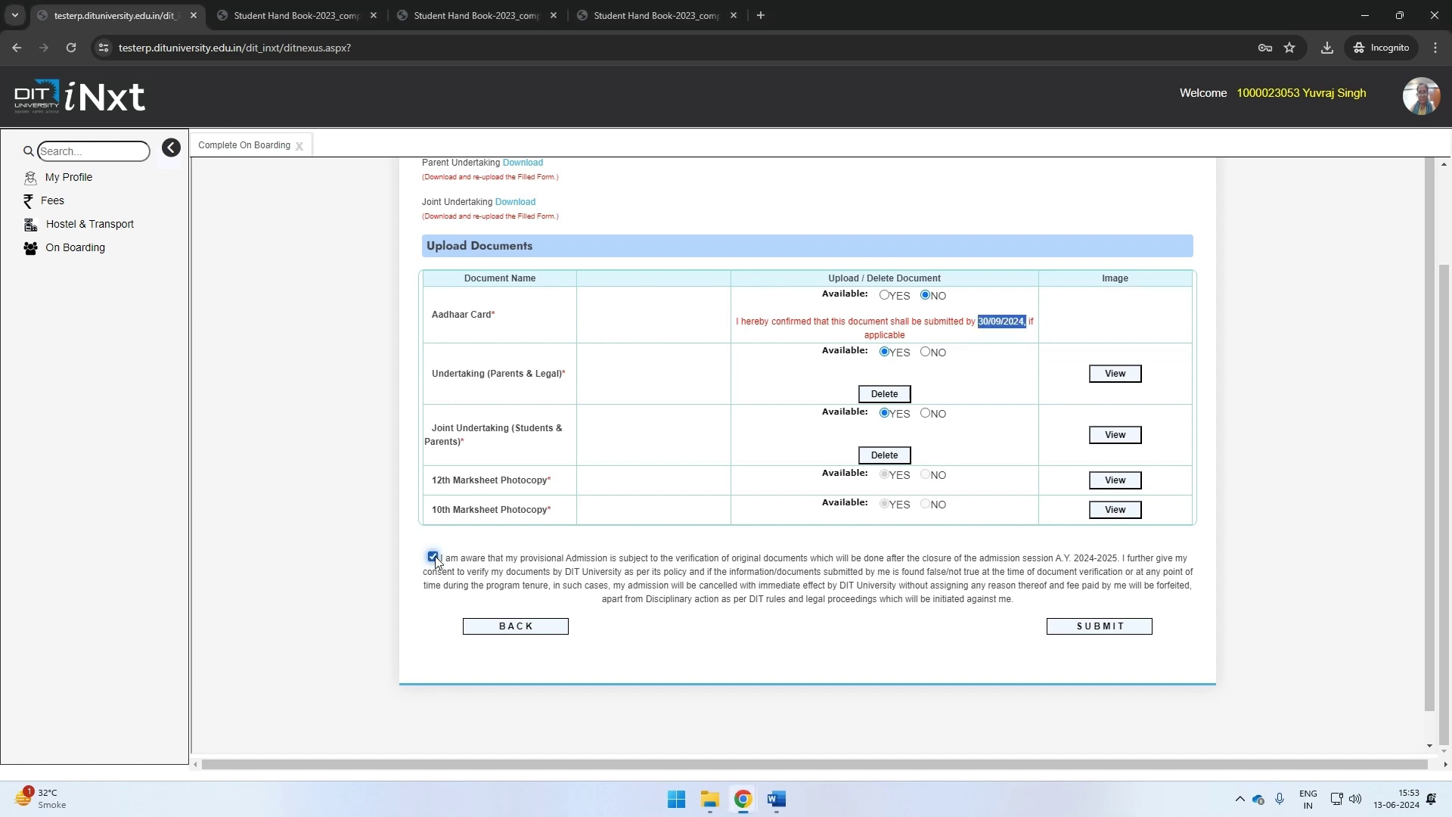
left_click(1106, 627)
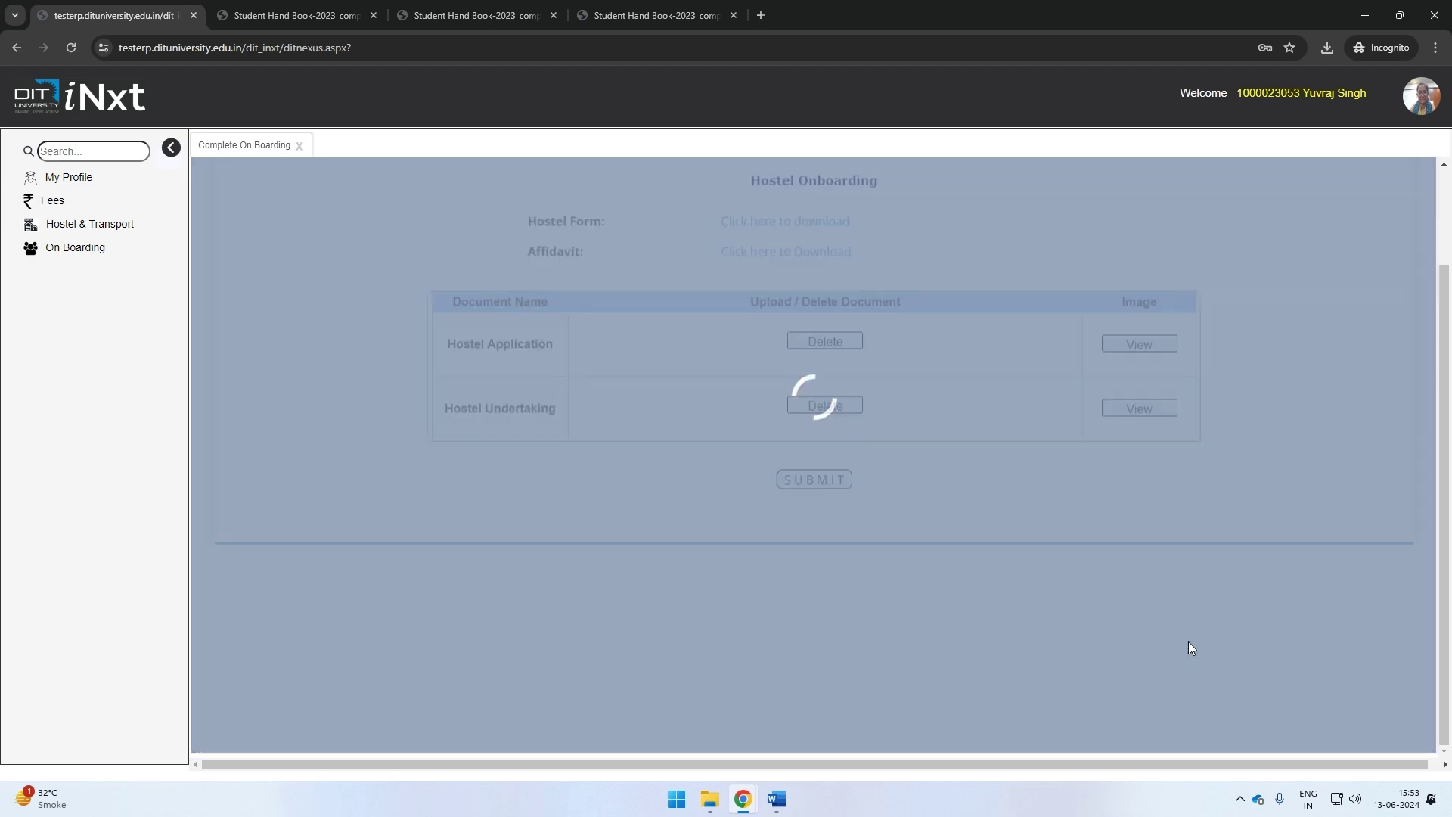
scroll(1286, 739, "up", 2)
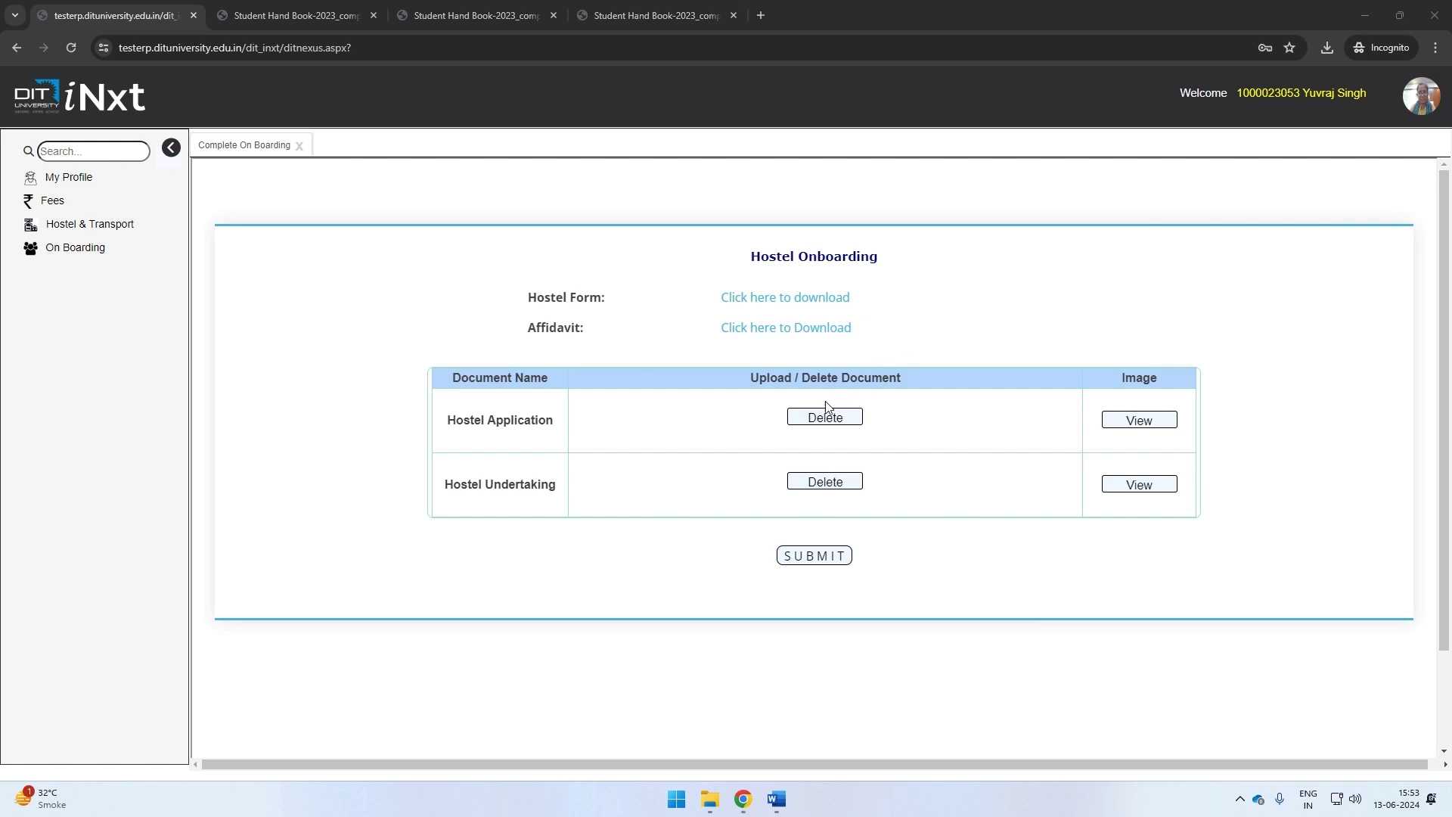
Step: Delete the Hostel Application and Hostel Undertaking uploads and save a blank Hostel Form to Downloads
left_click(811, 423)
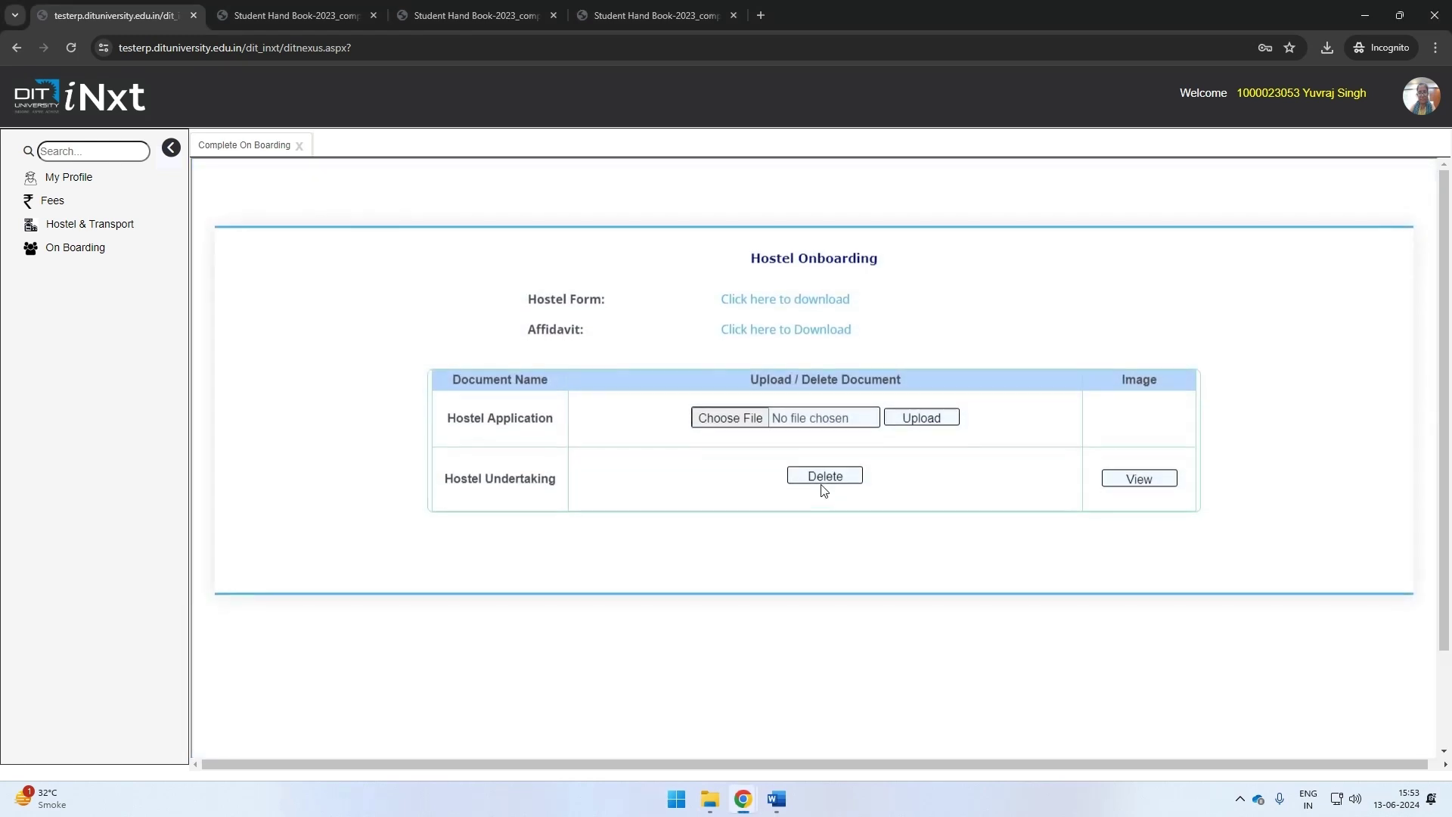
left_click(824, 486)
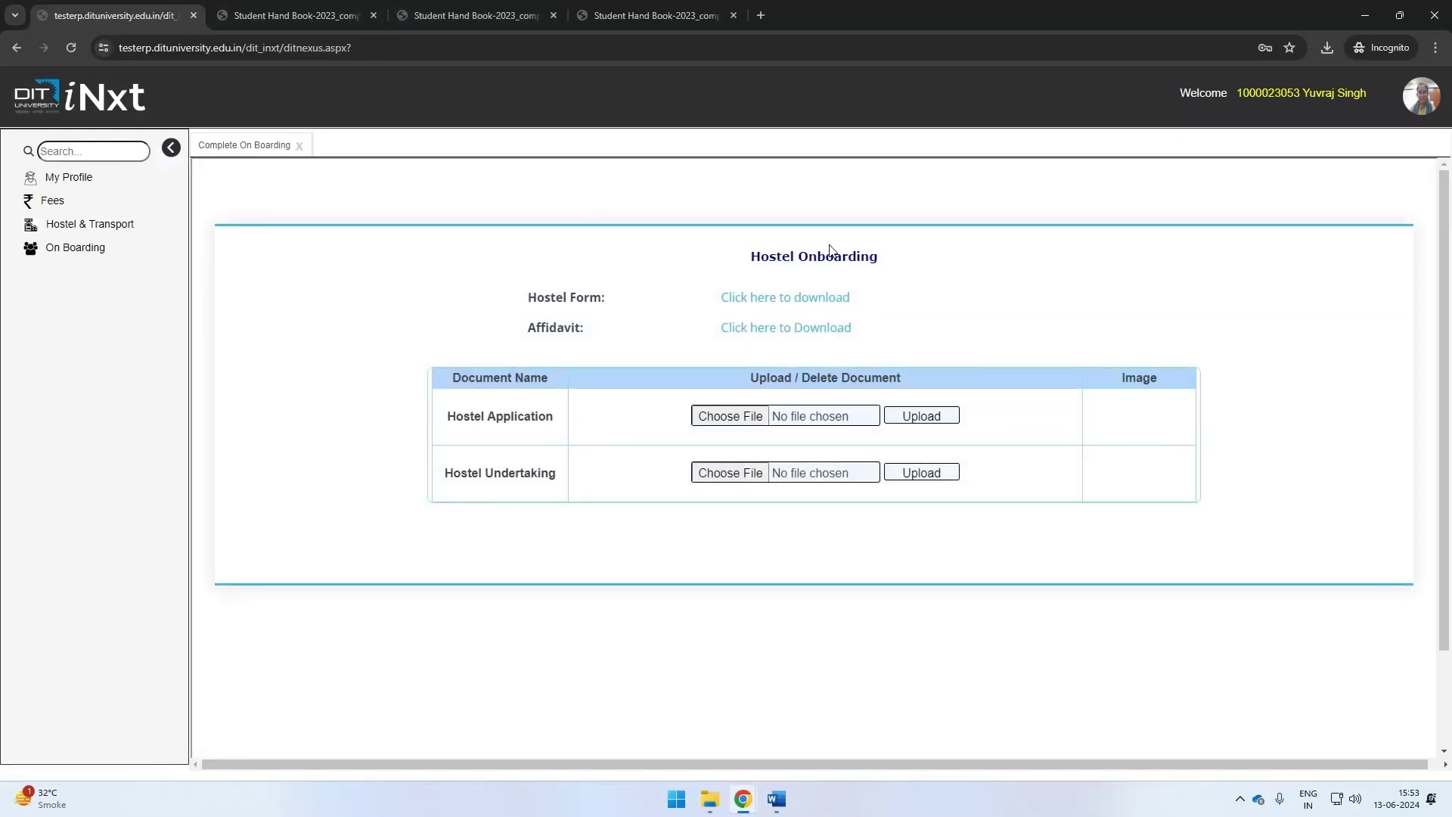
left_click(757, 294)
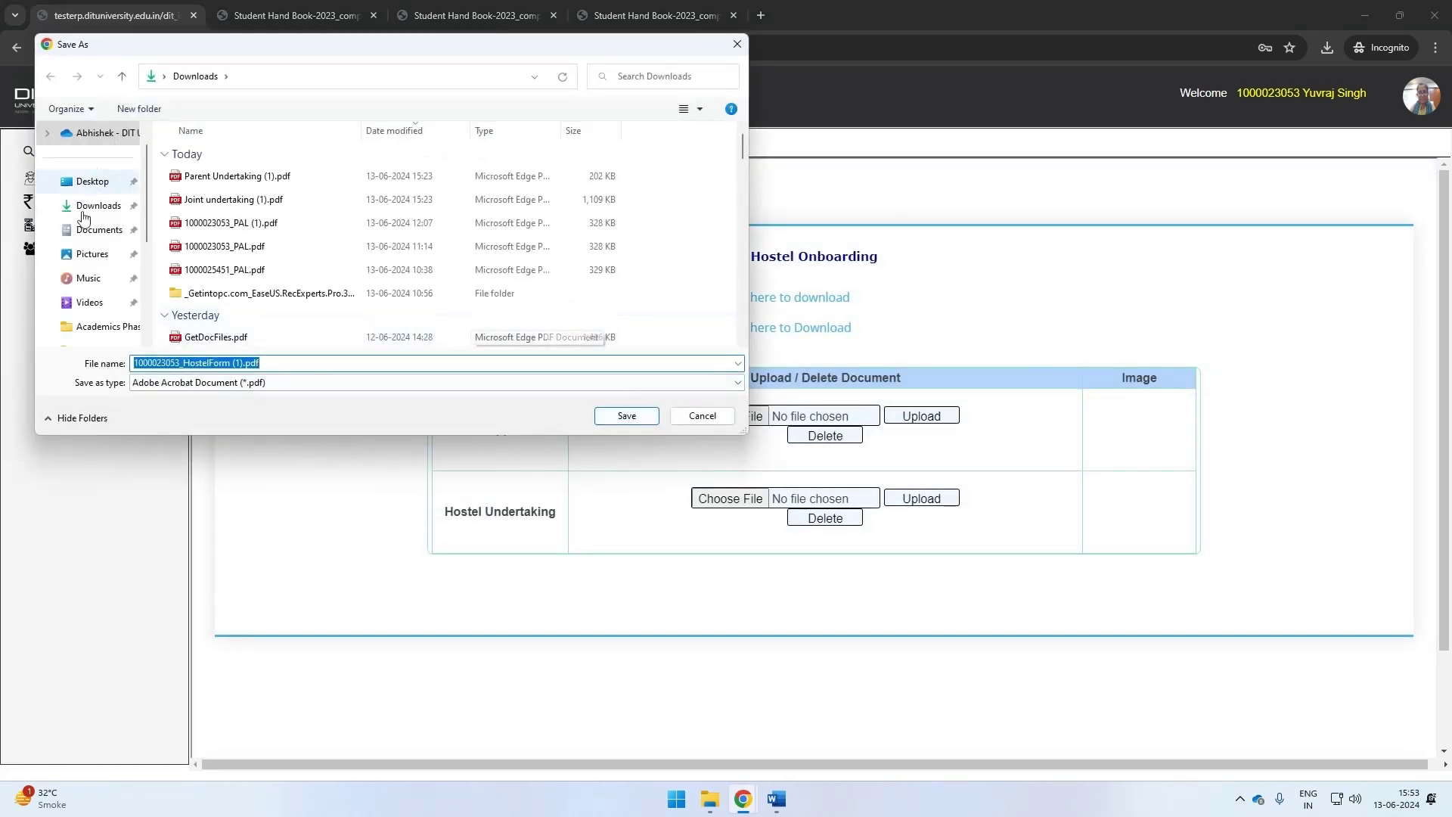
left_click(604, 417)
Step: Open the Affidavit PDF, then review the downloaded hostel form from the recent downloads list
left_click(792, 328)
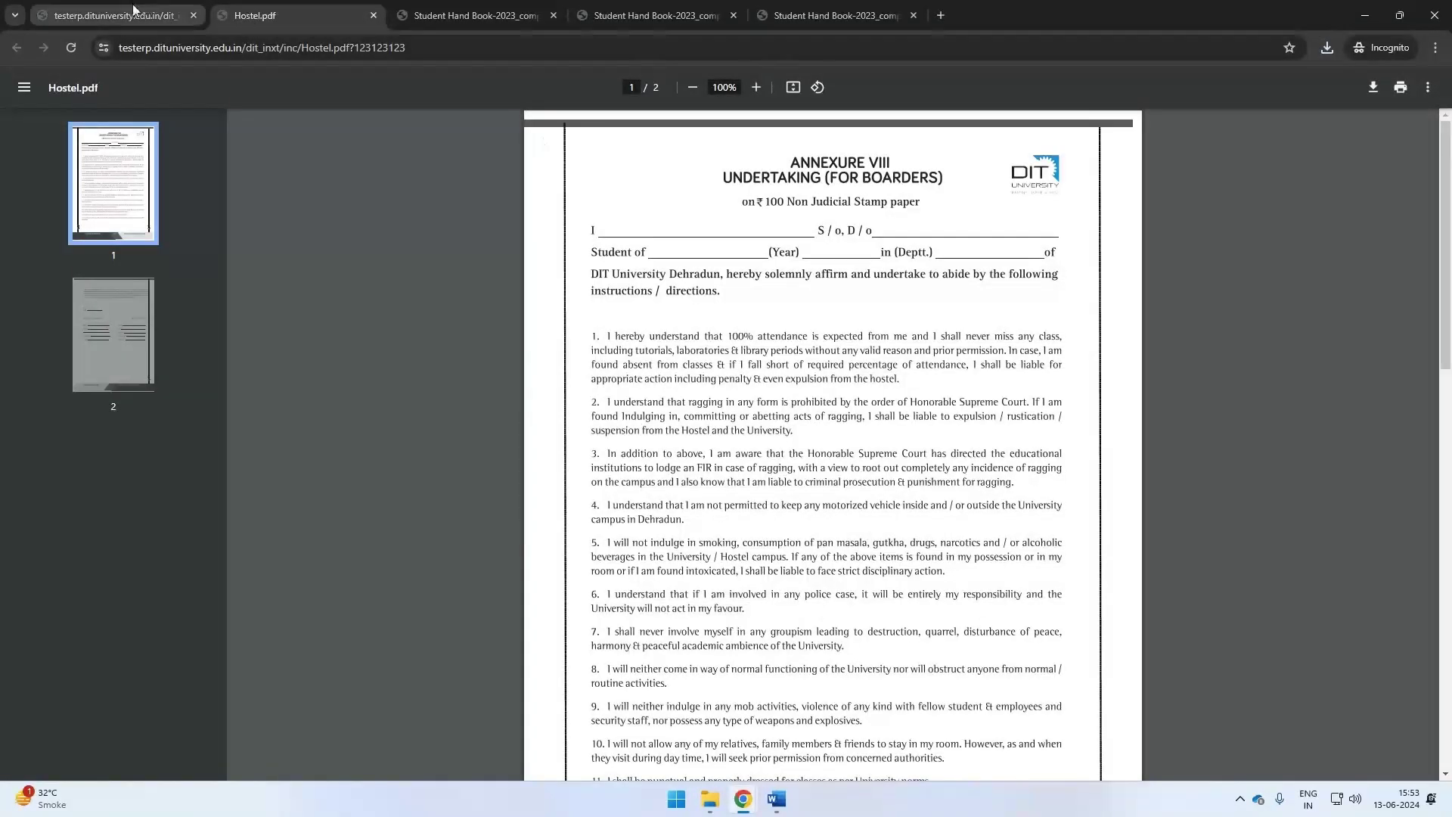
left_click(136, 15)
left_click(1328, 48)
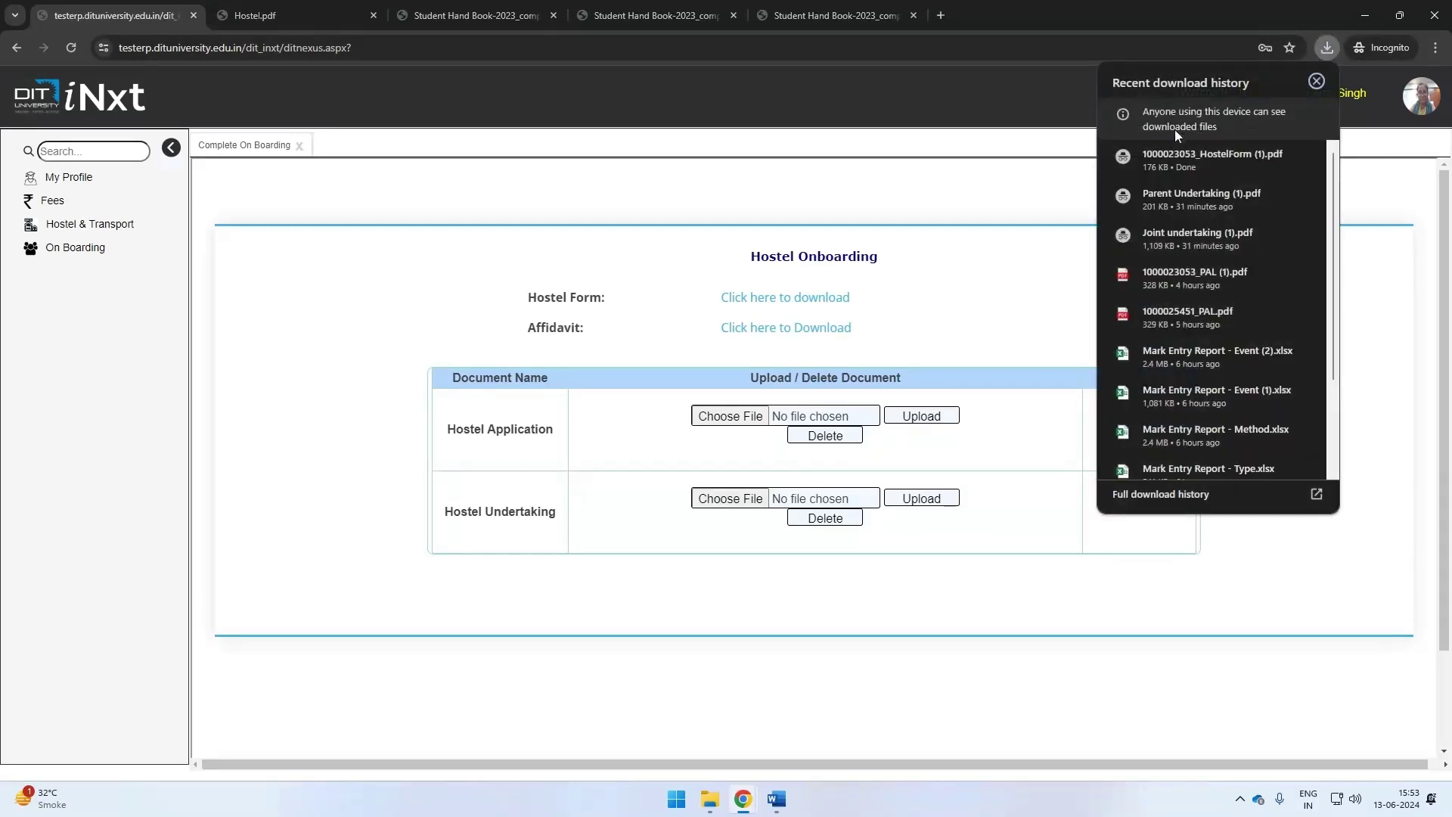
left_click(1191, 162)
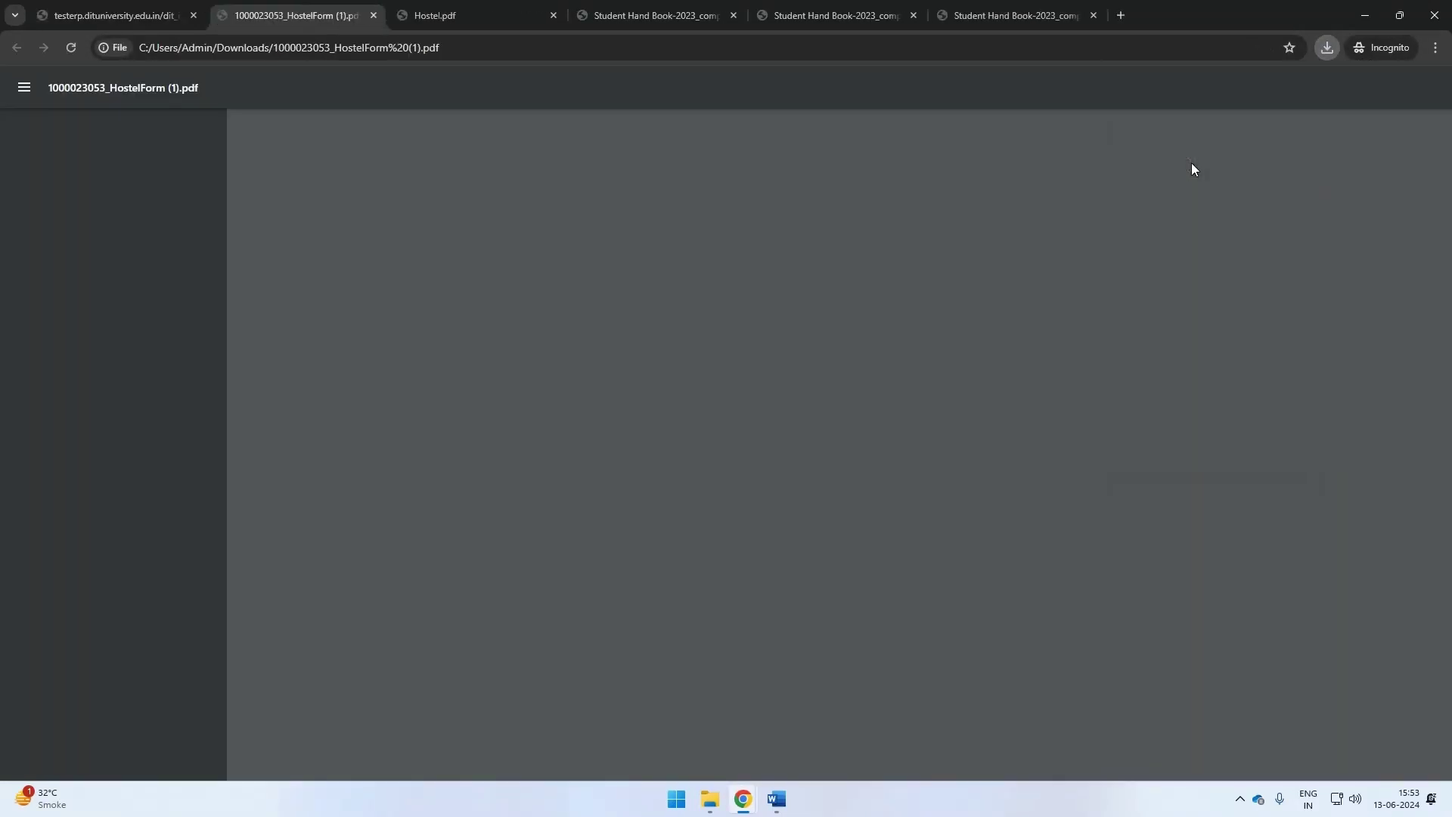
scroll(900, 473, "down", 10)
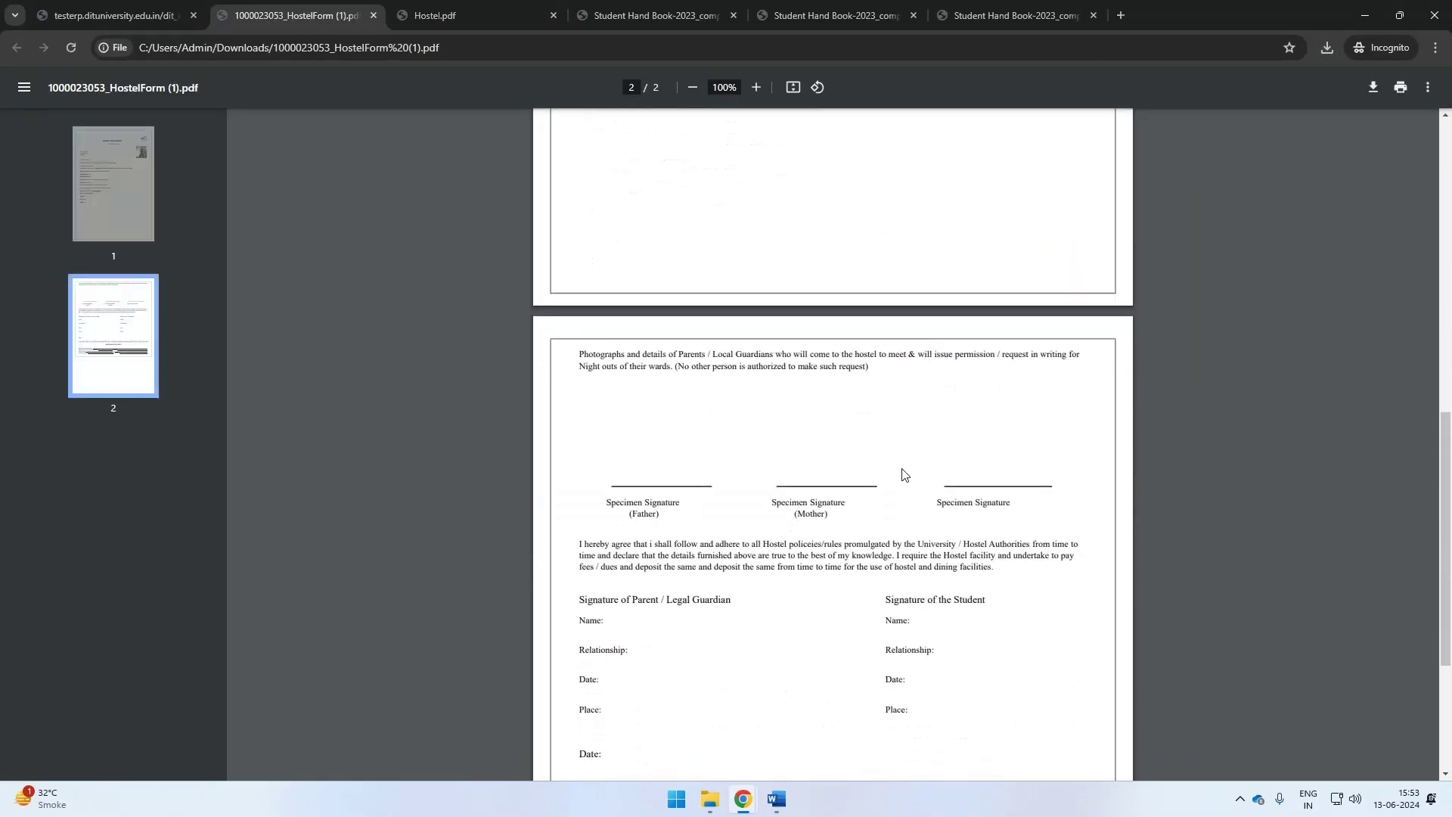
scroll(906, 474, "up", 7)
scroll(906, 474, "up", 4)
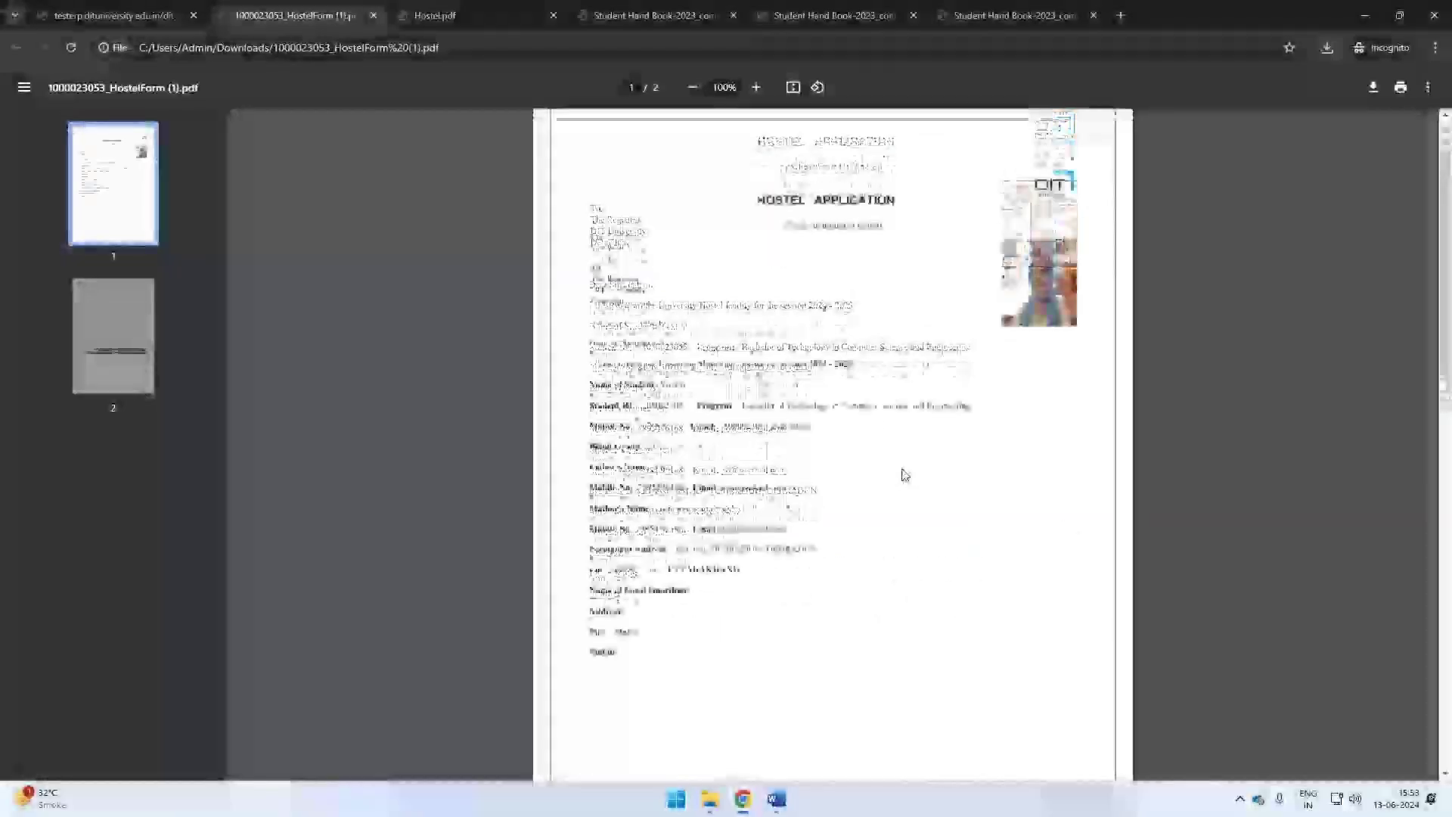
left_click(102, 15)
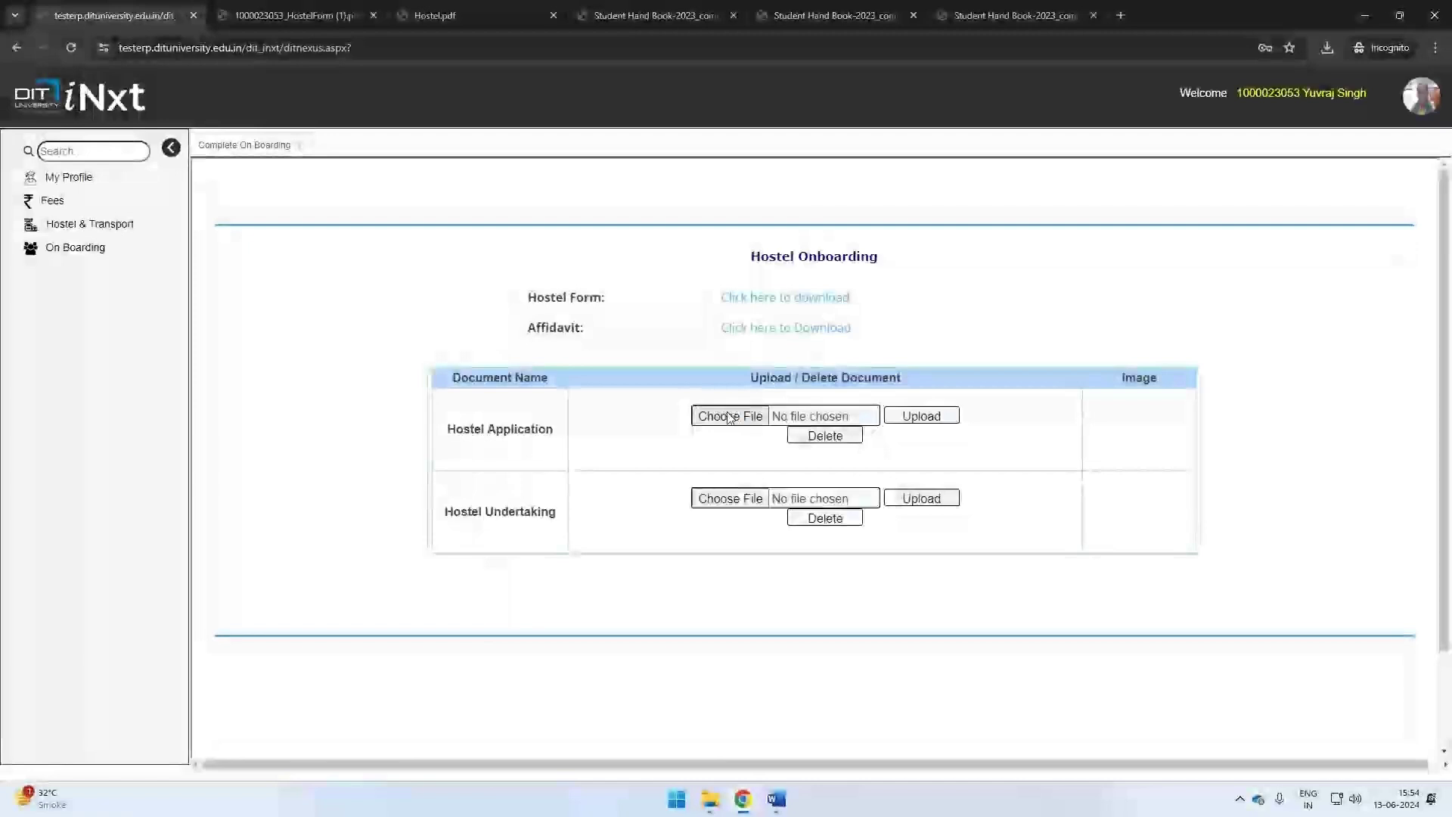
Step: Upload the downloaded hostel form from Downloads as the Hostel Application
left_click(728, 416)
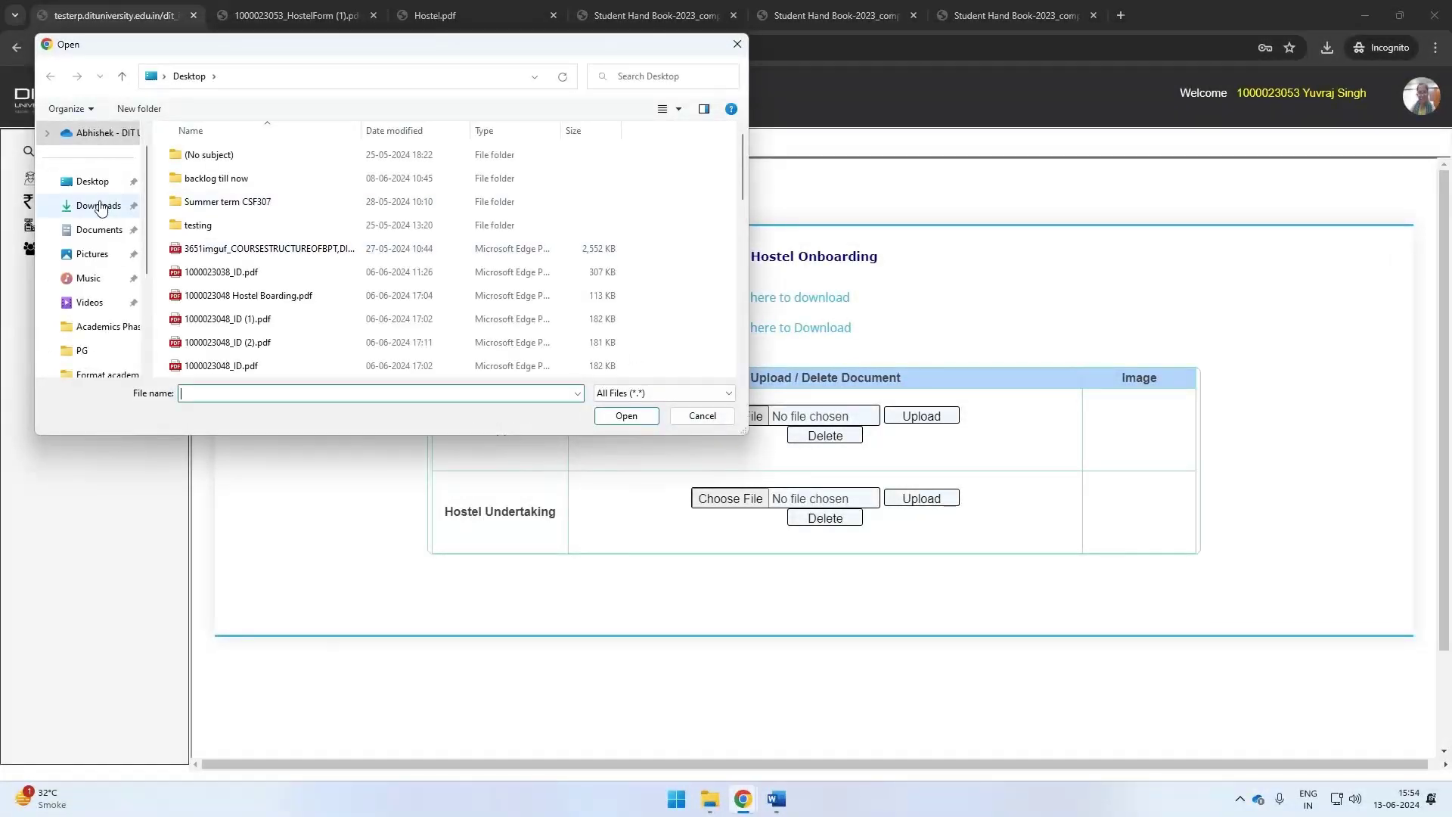
left_click(98, 205)
left_click(92, 182)
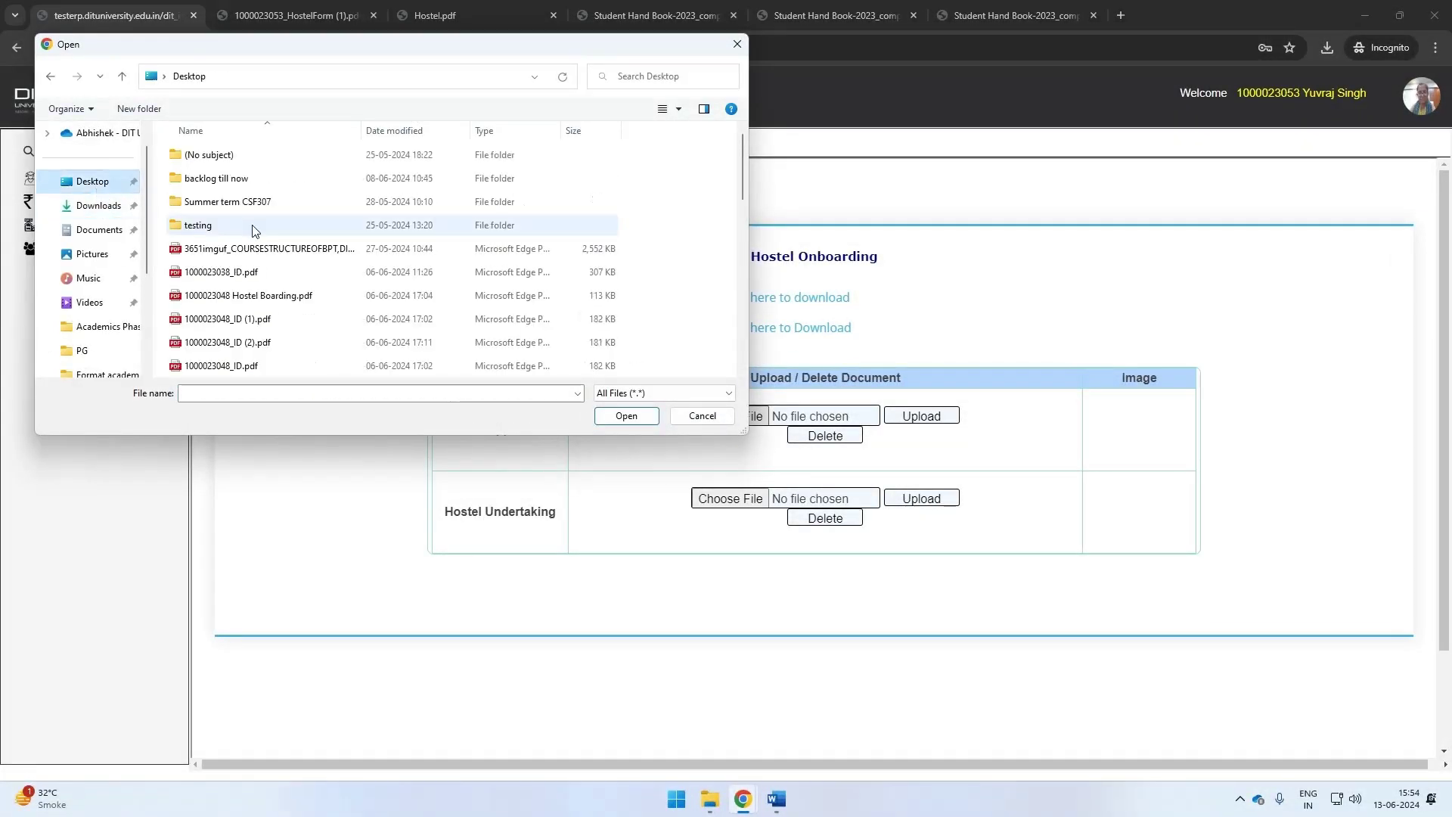
left_click(99, 230)
left_click(98, 205)
double_click(227, 175)
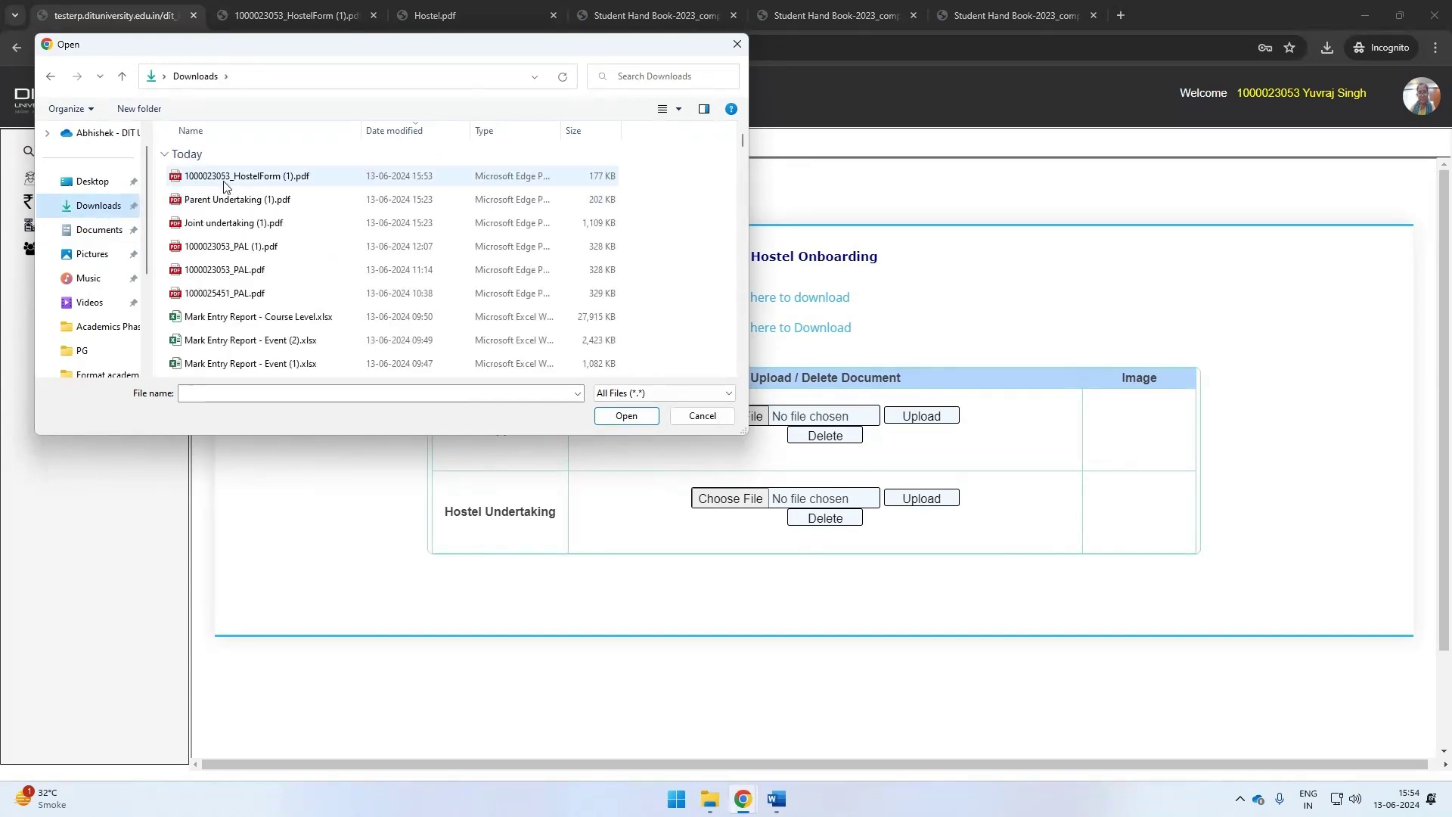
left_click(929, 417)
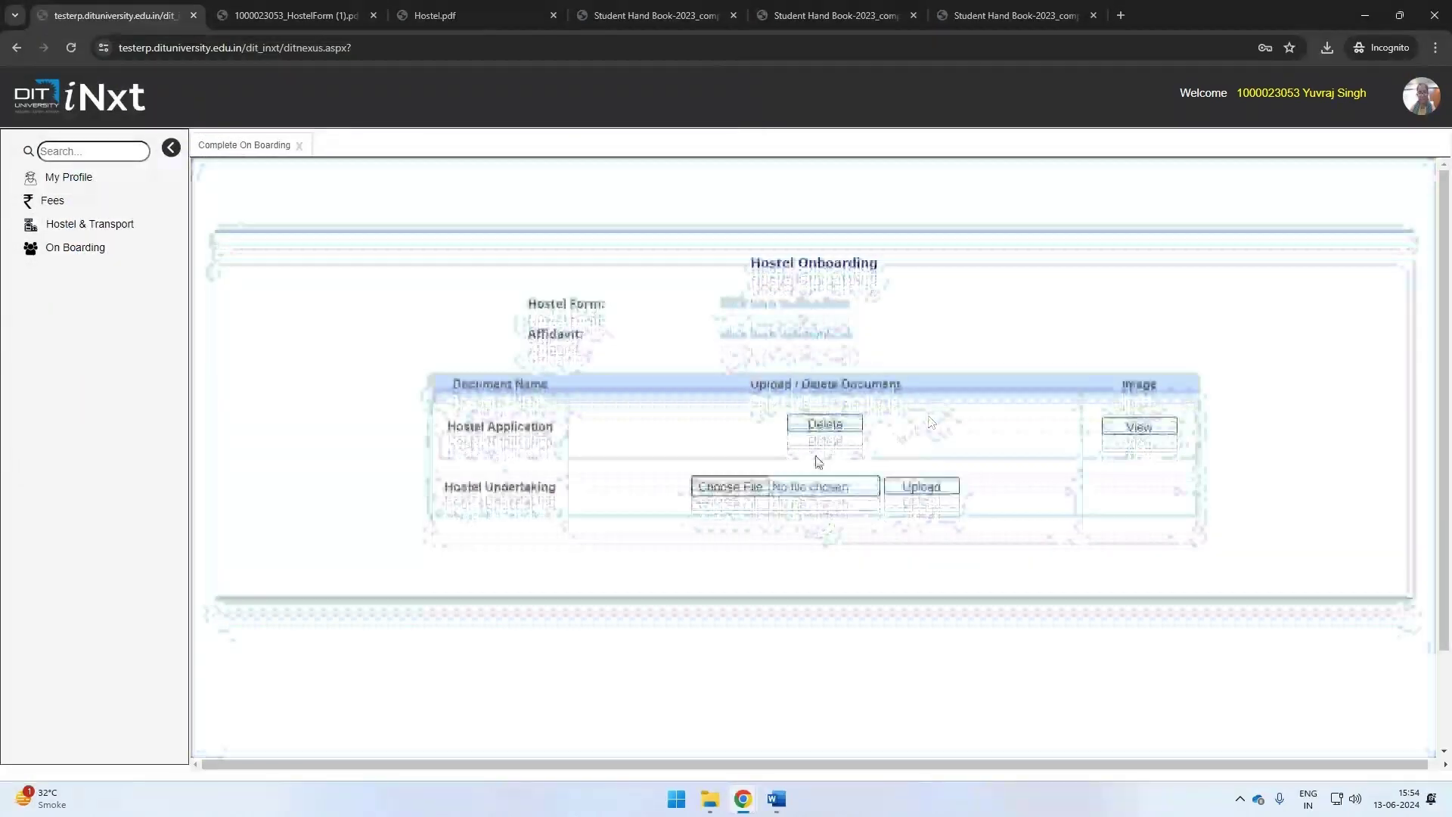
Step: Try Parent Undertaking (1).pdf for the Hostel Undertaking, then cancel the file selection
left_click(726, 480)
left_click(227, 199)
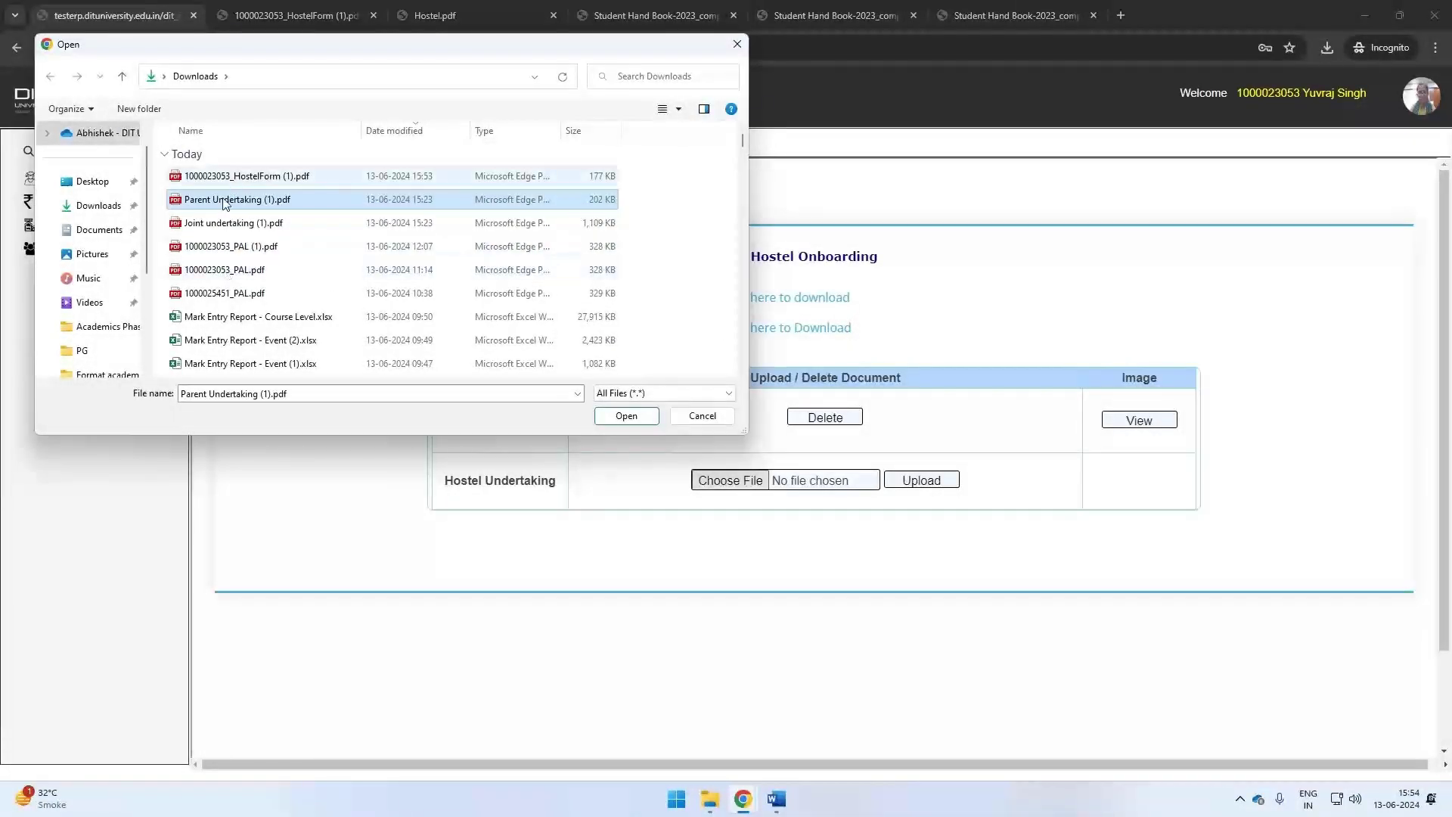
double_click(230, 198)
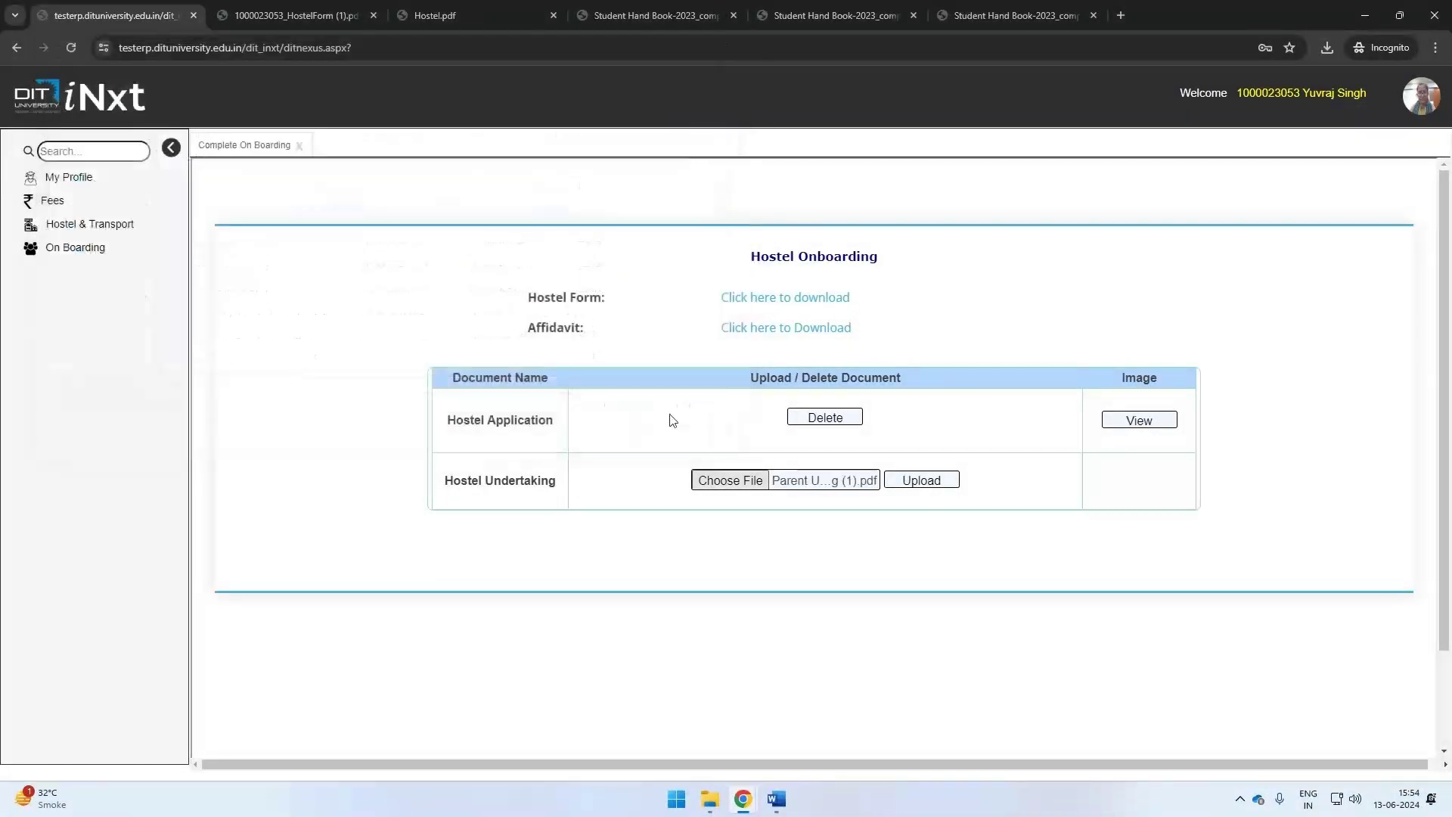
left_click(724, 477)
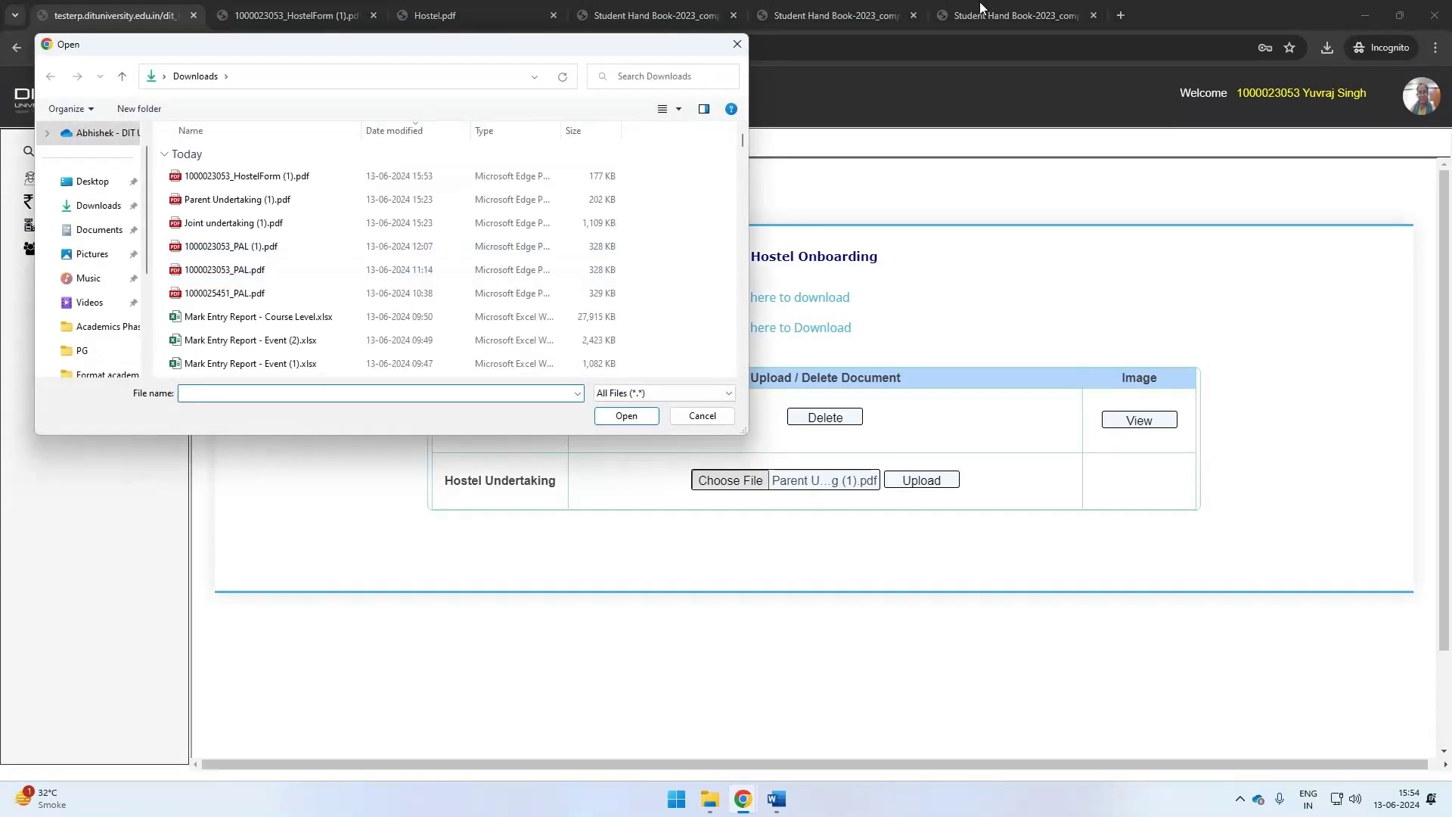
left_click(737, 44)
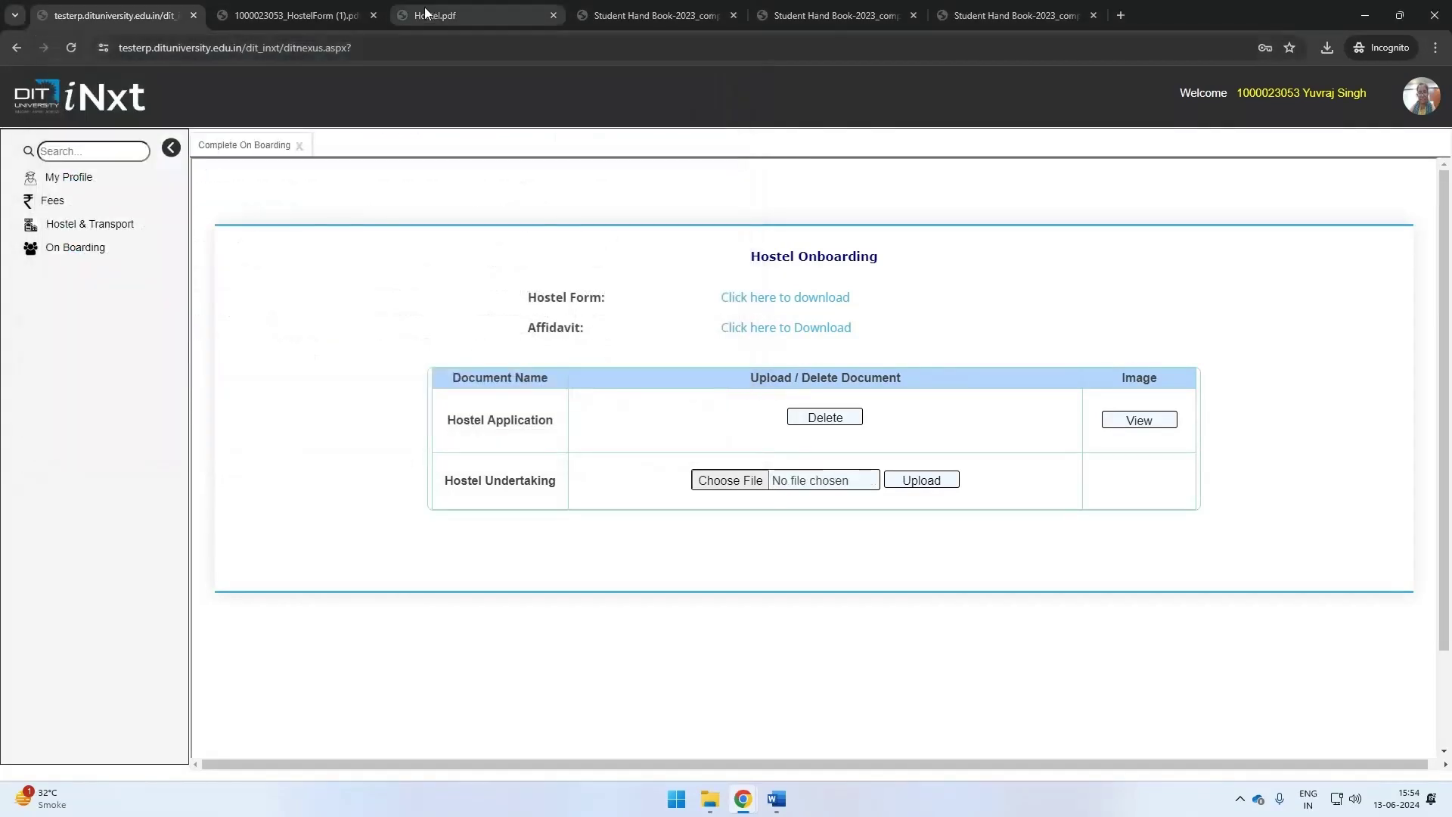
Step: Save a copy of the Hostel.pdf undertaking as Hostel (2).pdf
left_click(303, 15)
left_click(446, 15)
right_click(747, 322)
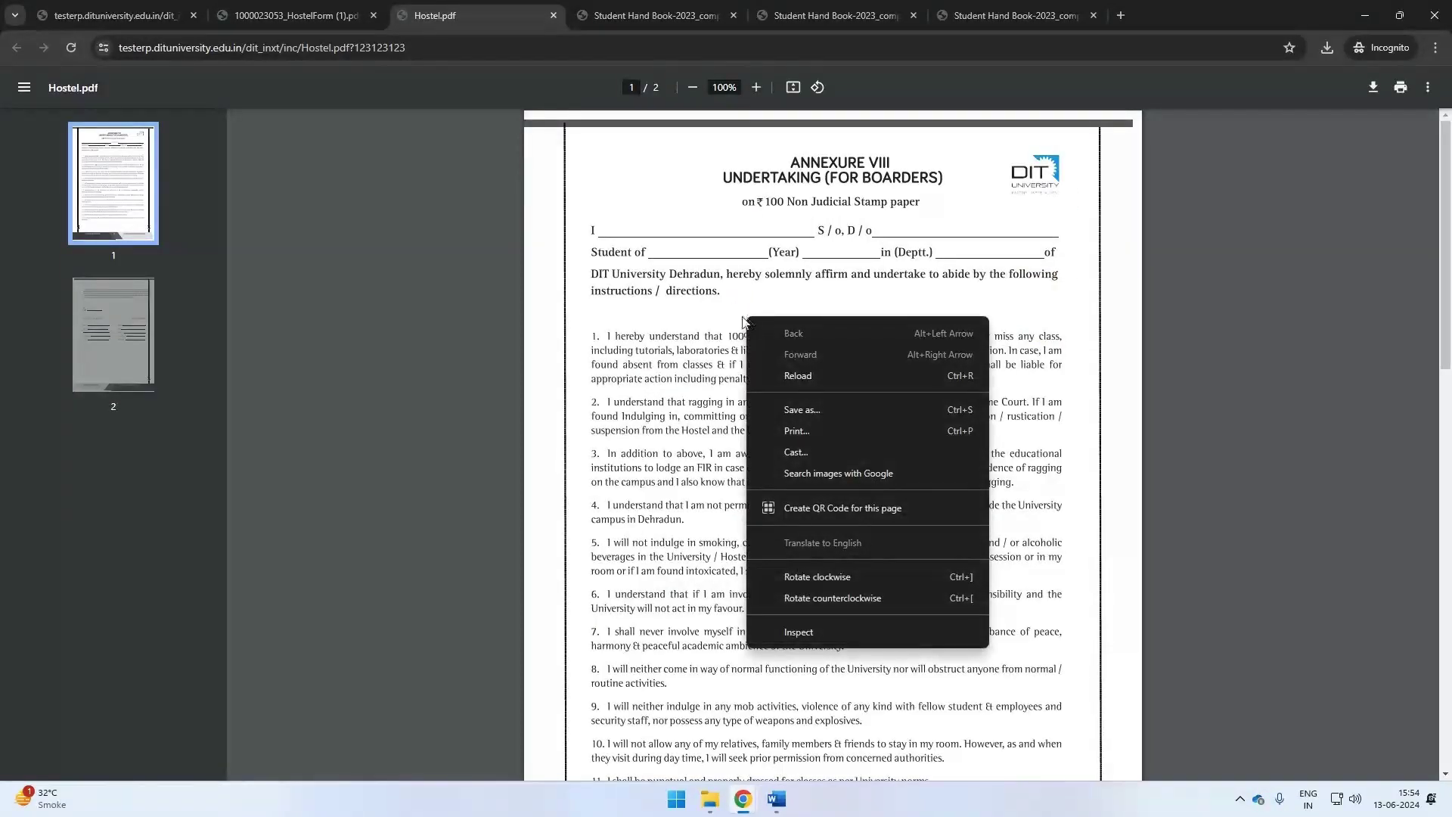
left_click(802, 409)
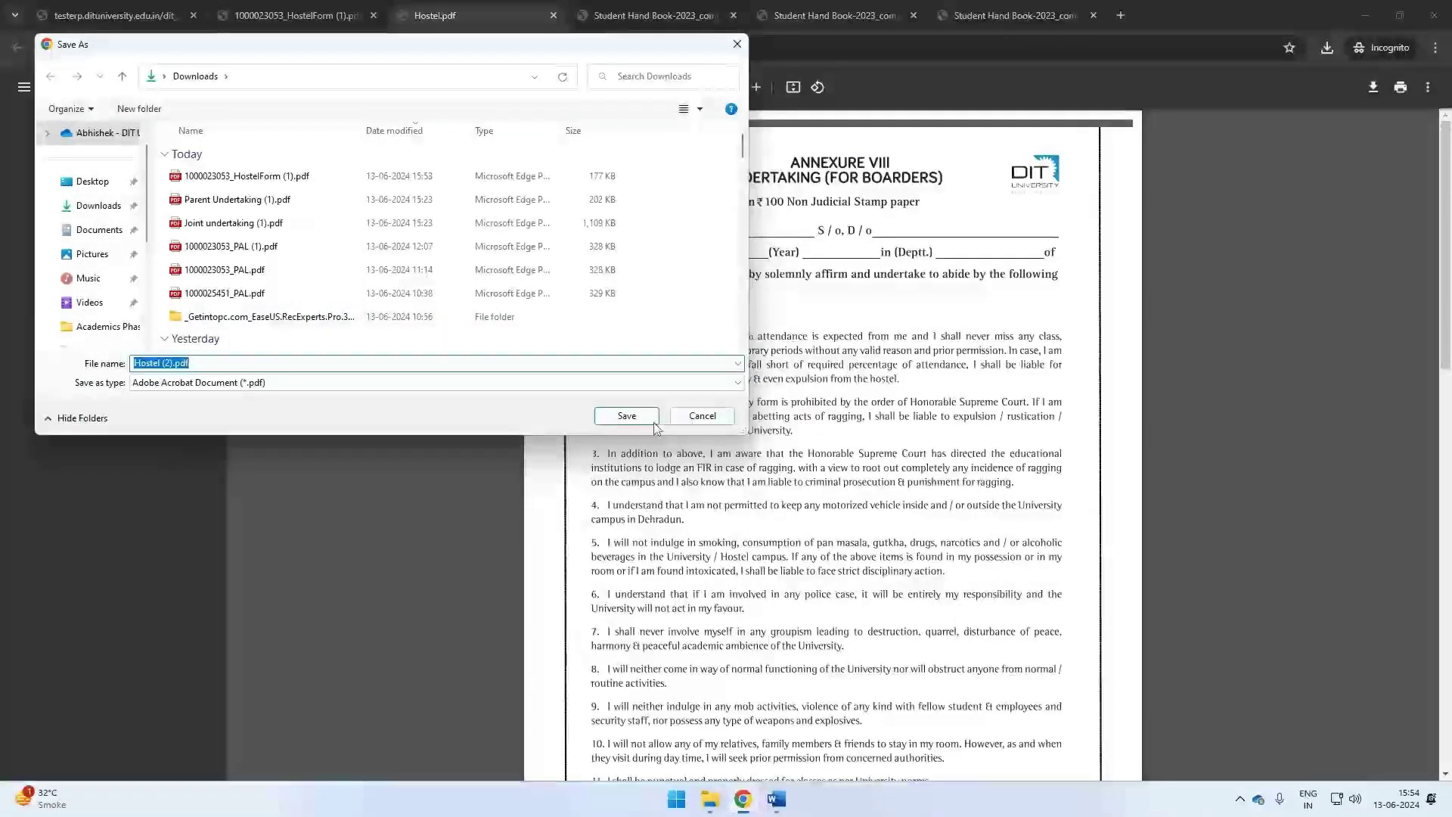
left_click(650, 417)
Step: Upload Hostel (2).pdf as the Hostel Undertaking
left_click(113, 16)
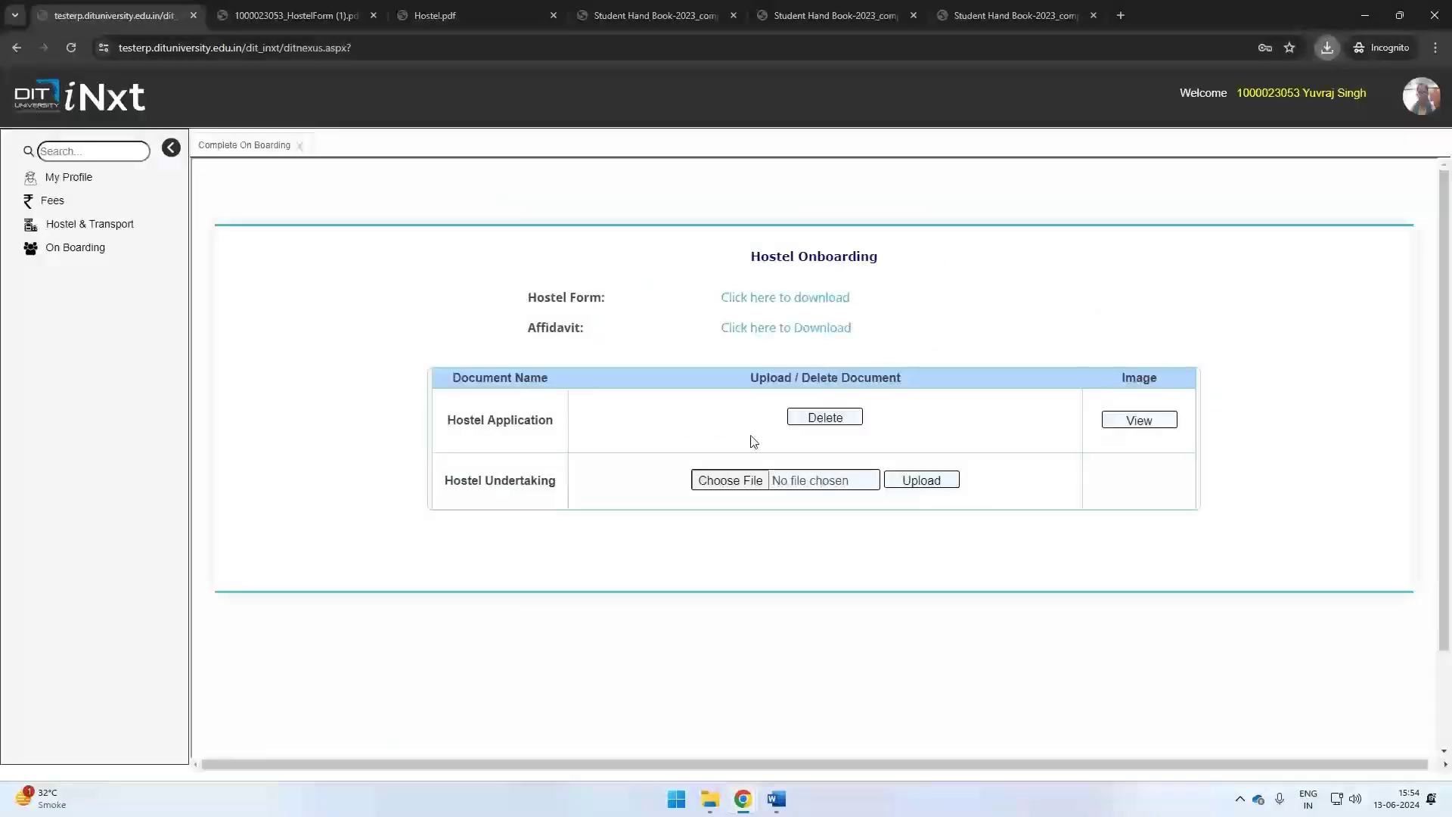
left_click(728, 480)
double_click(212, 182)
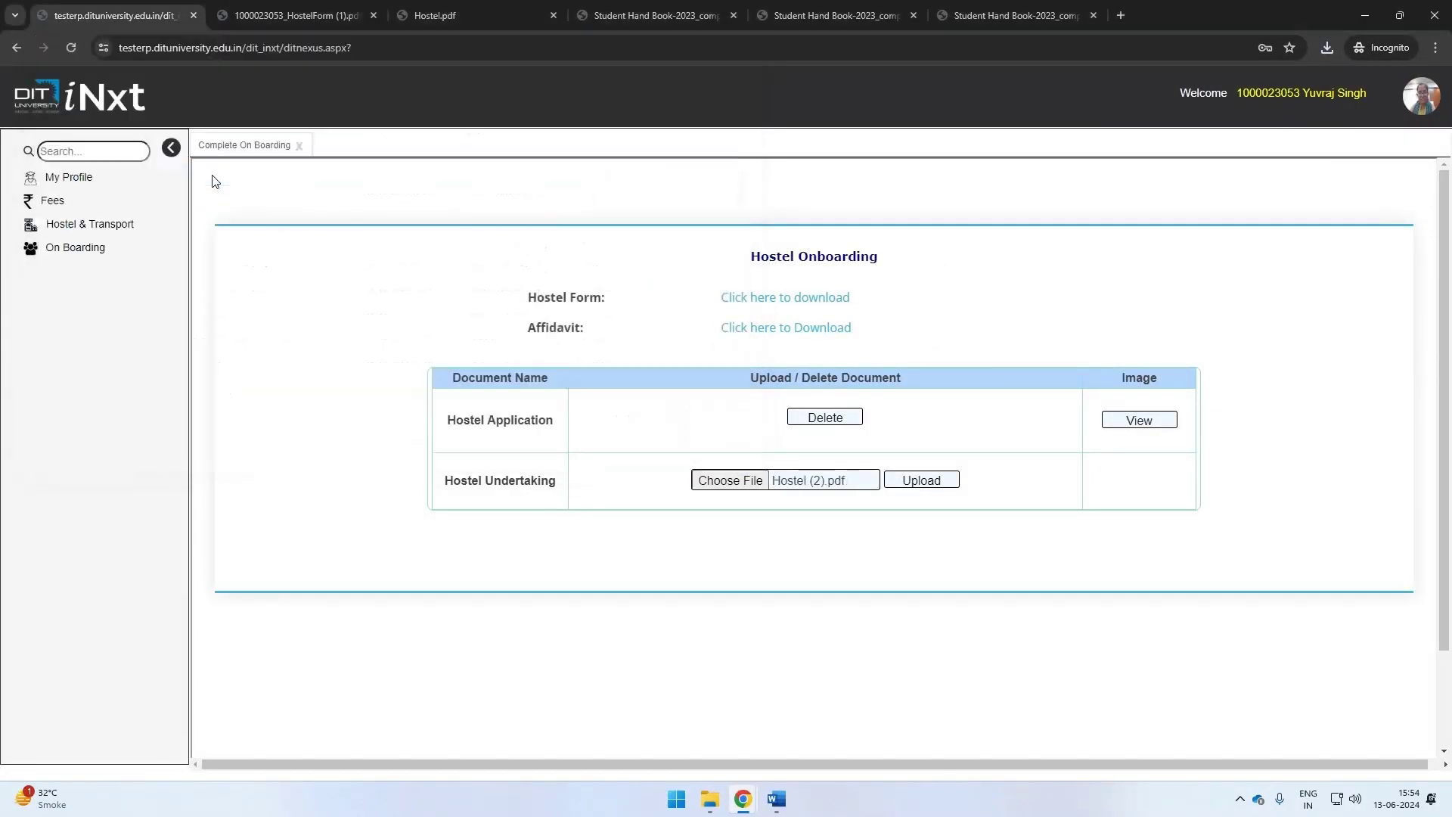
left_click(927, 479)
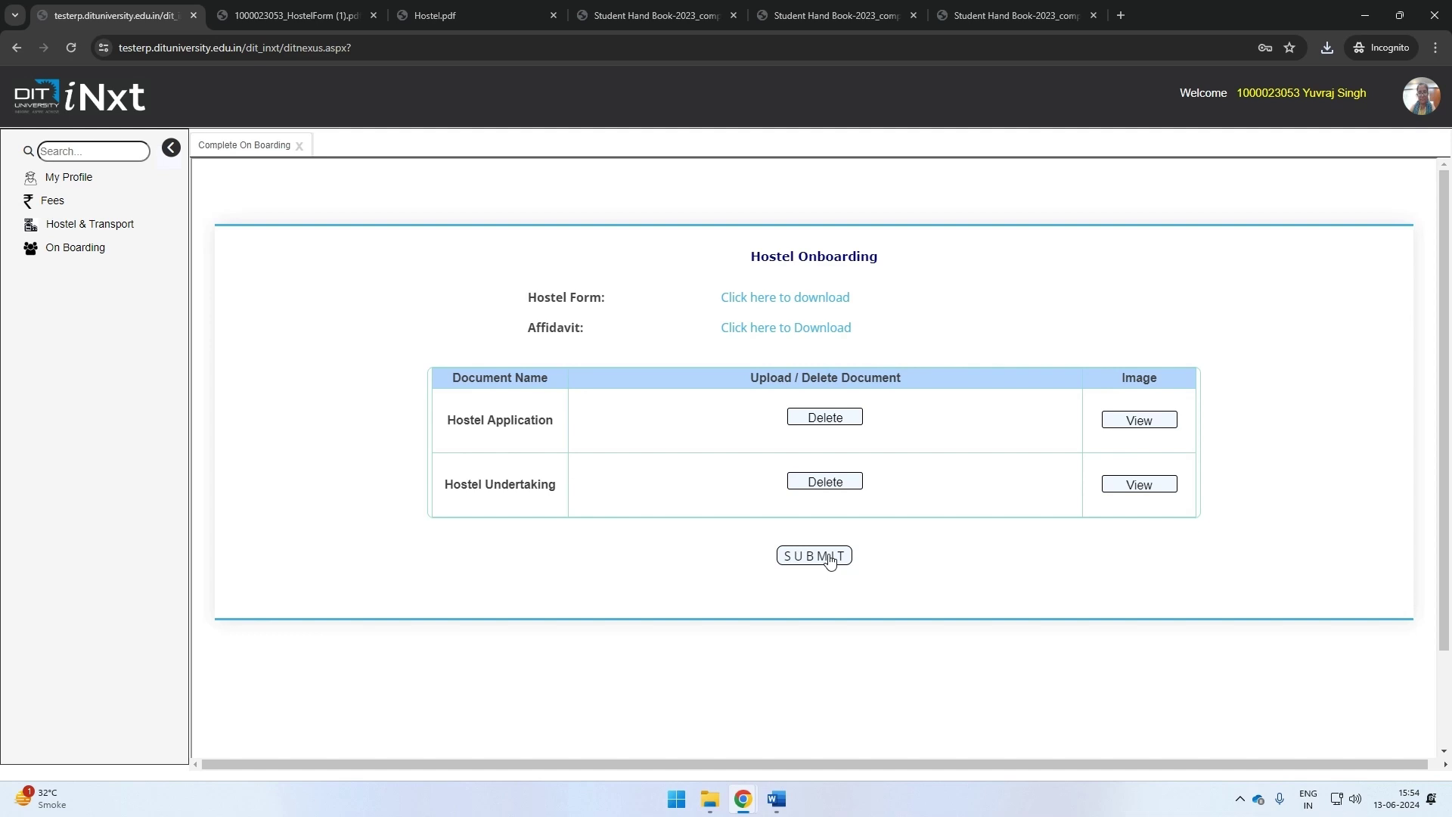
Step: Submit the hostel onboarding, dismiss the success message, and close the Complete On Boarding page
left_click(830, 557)
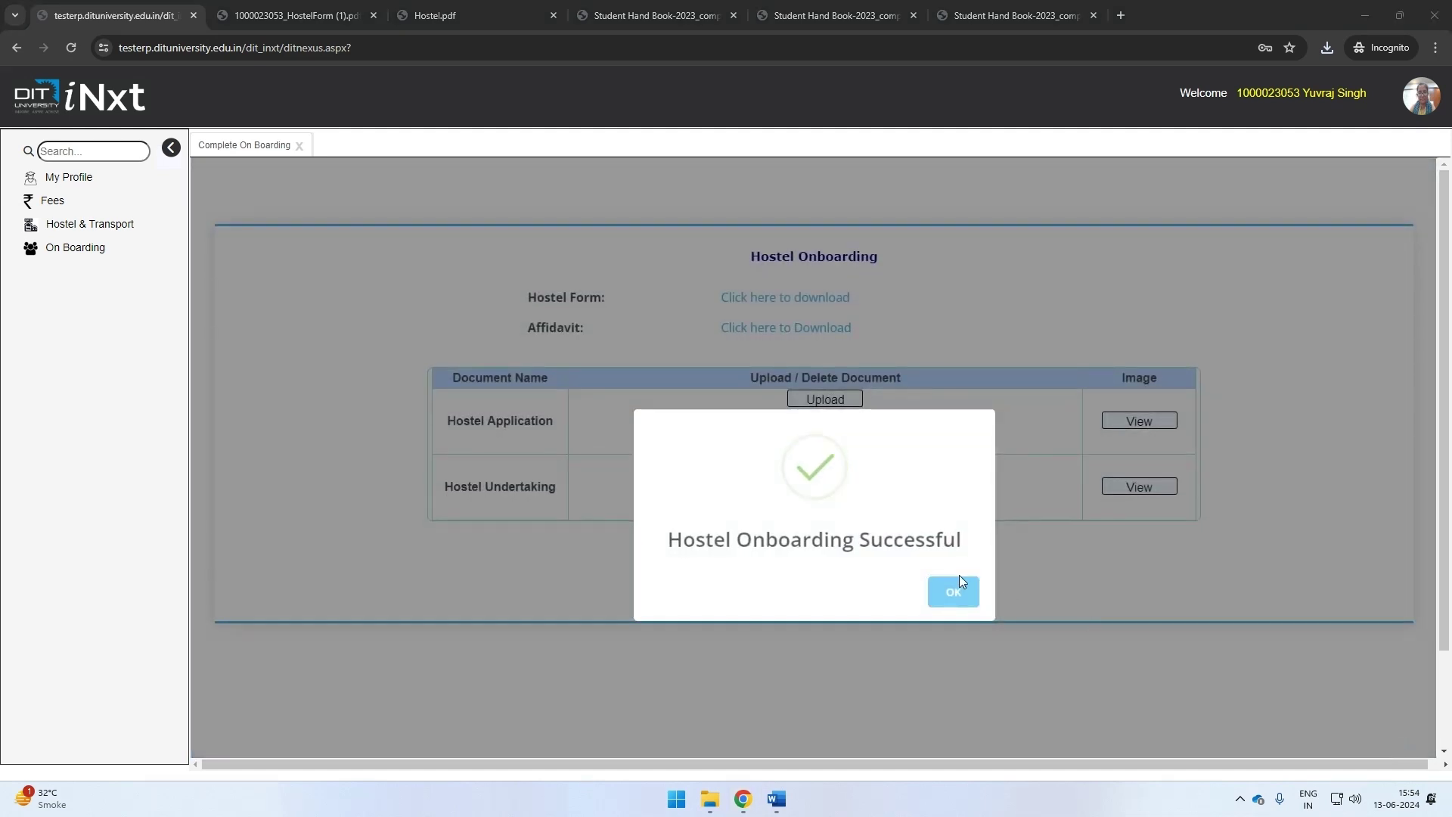
left_click(953, 594)
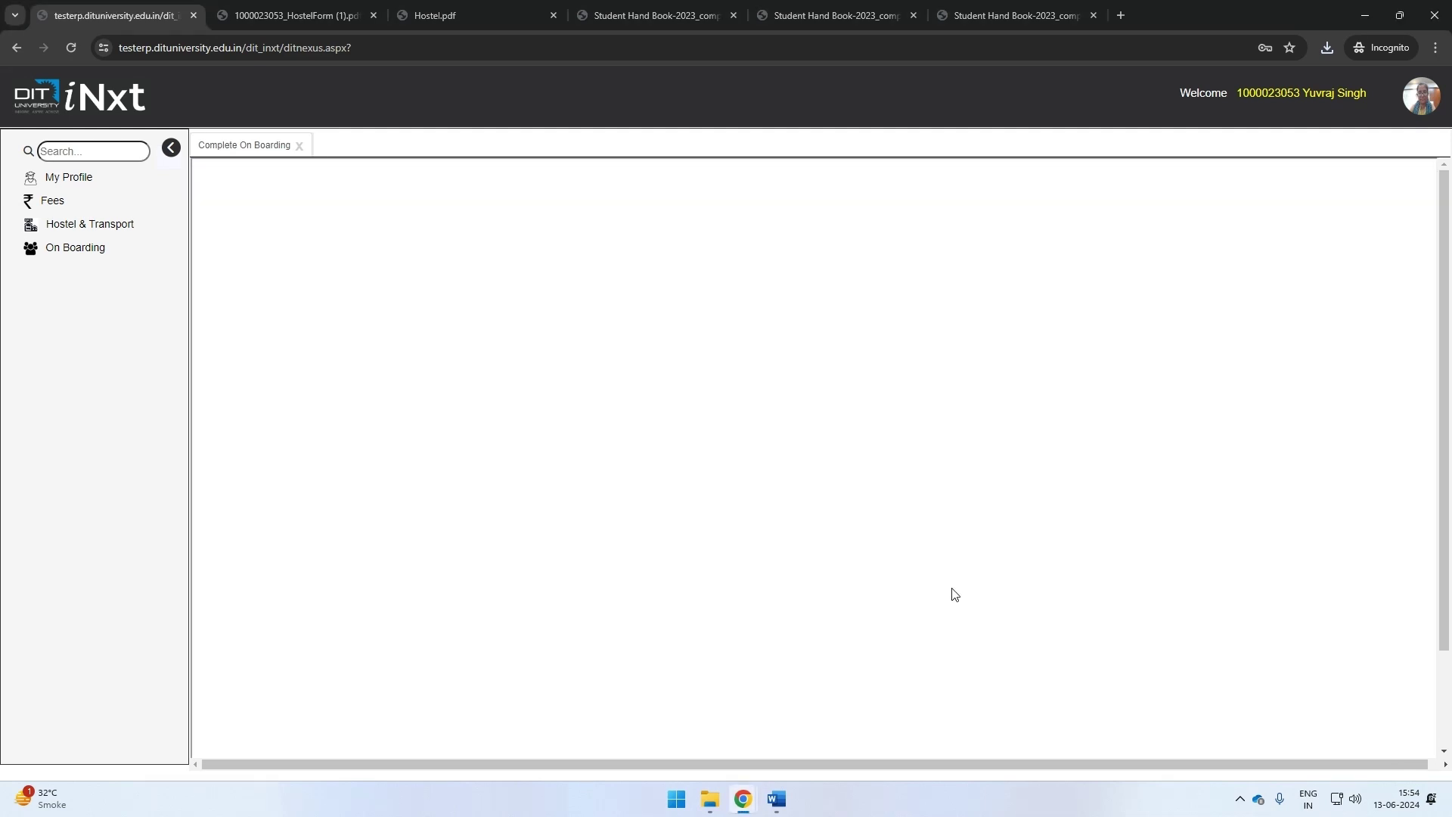
left_click(299, 145)
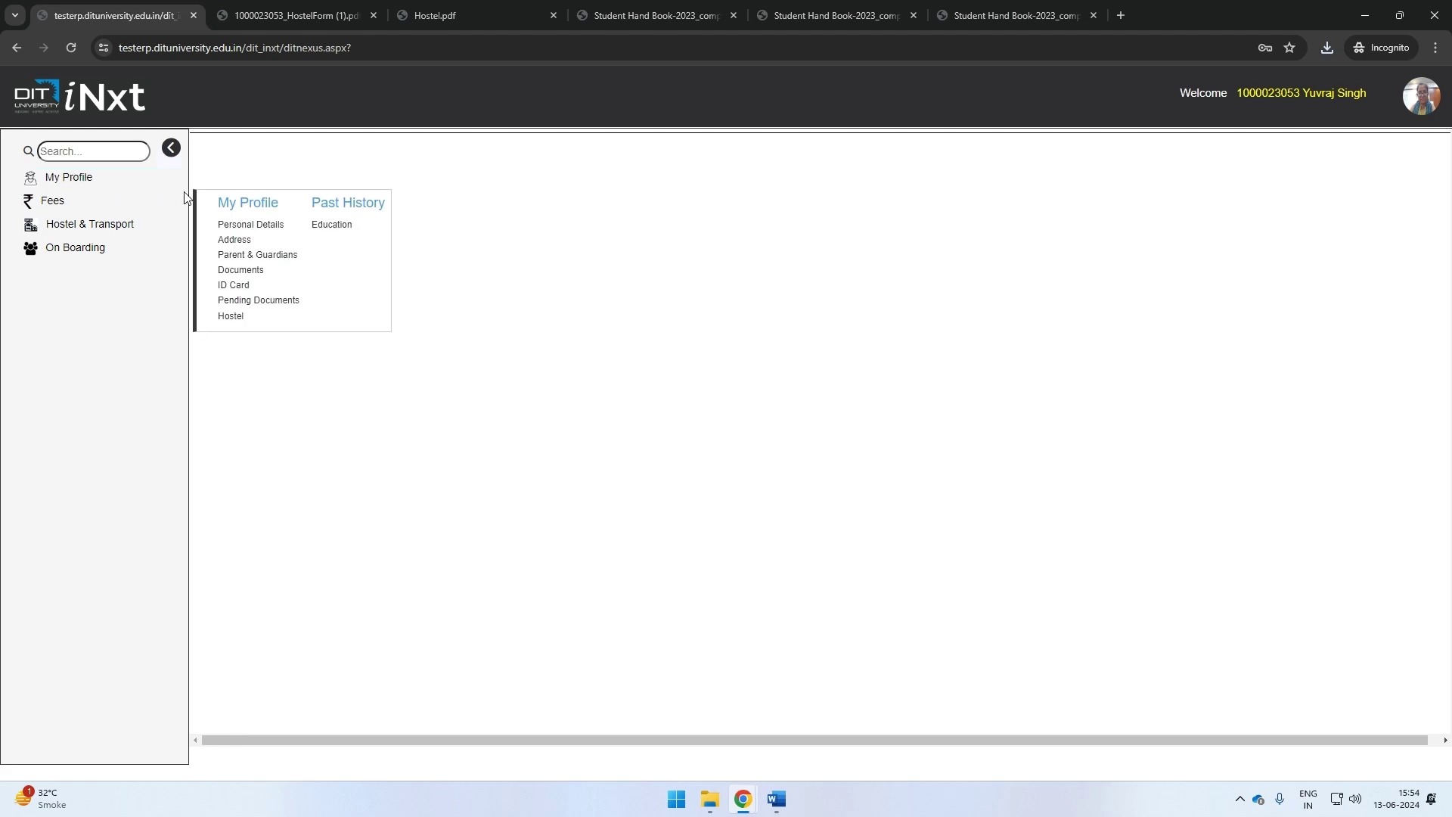
Step: View the student ID card and hostel boarding pass from My Profile, closing each afterwards
left_click(240, 286)
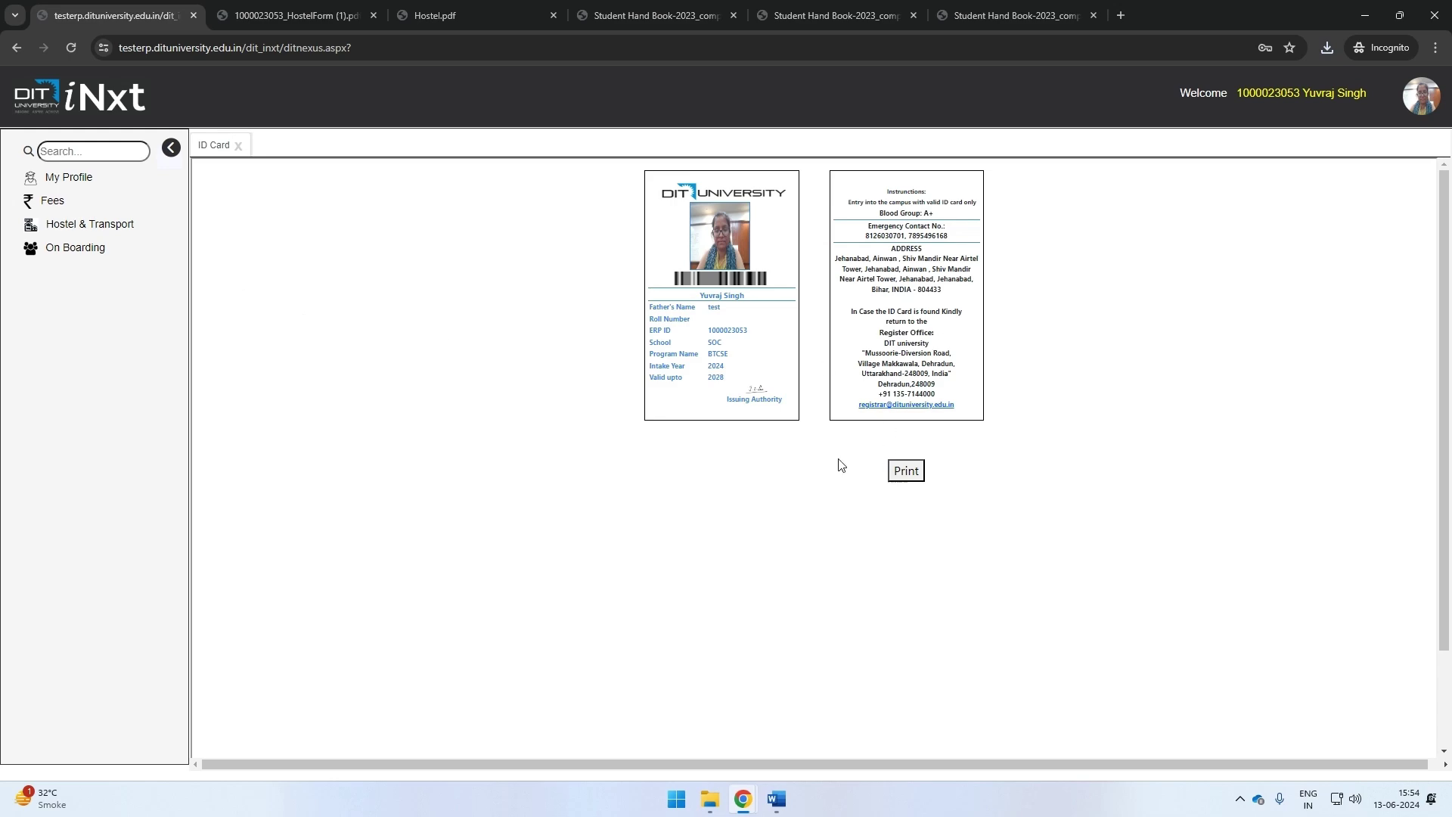
left_click(238, 146)
left_click(110, 187)
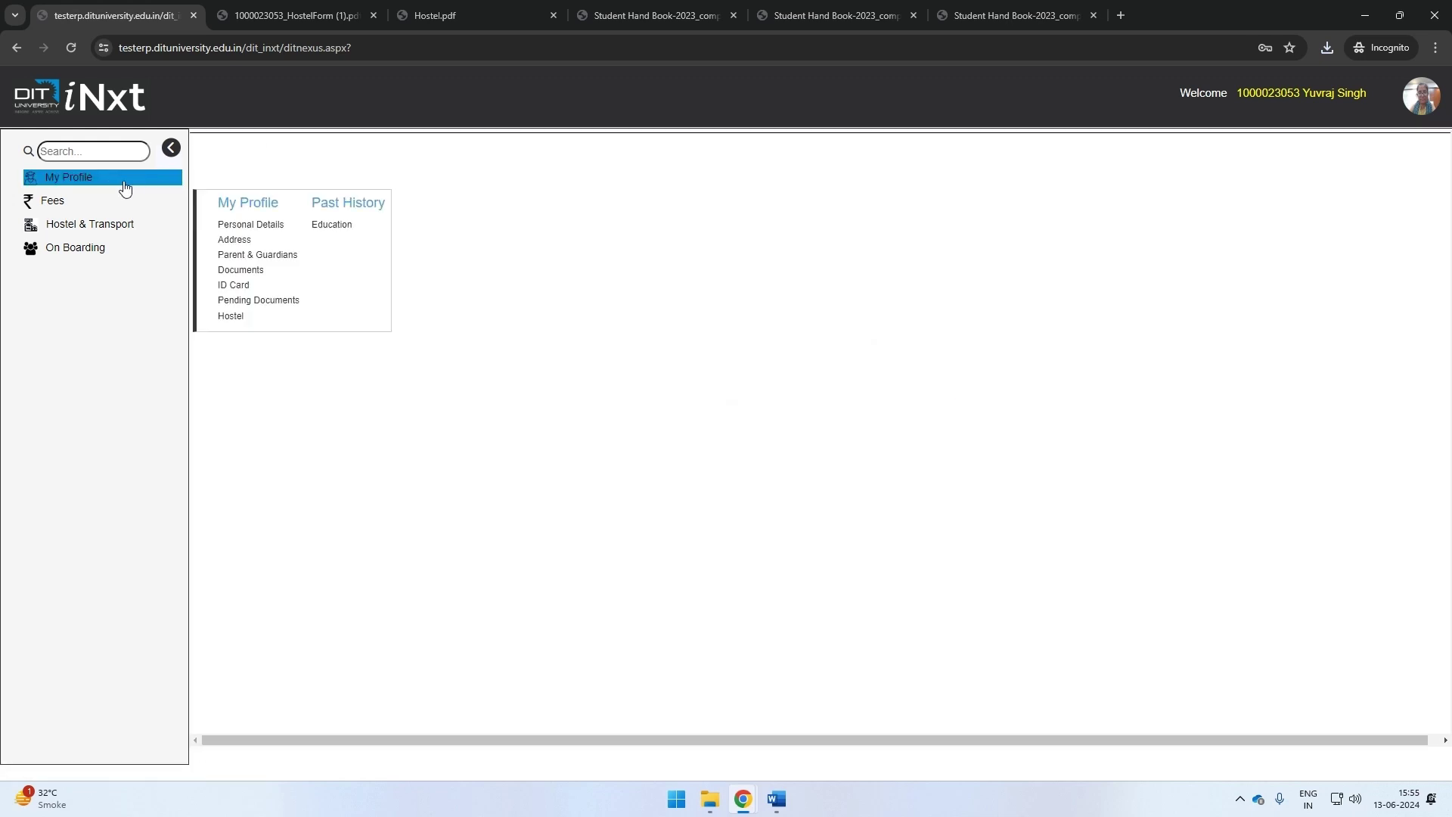
left_click(233, 321)
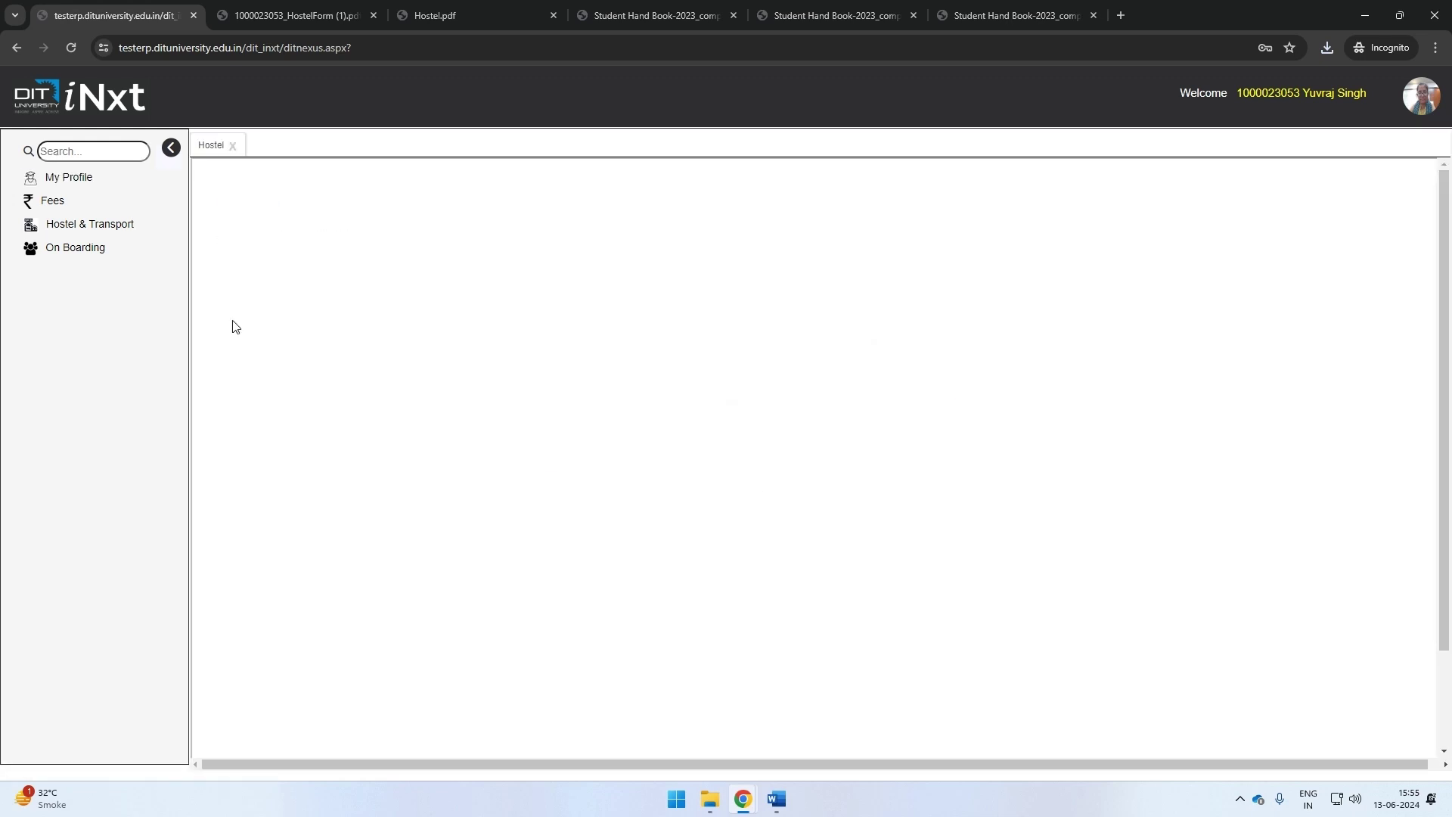
scroll(924, 343, "down", 2)
scroll(869, 429, "up", 2)
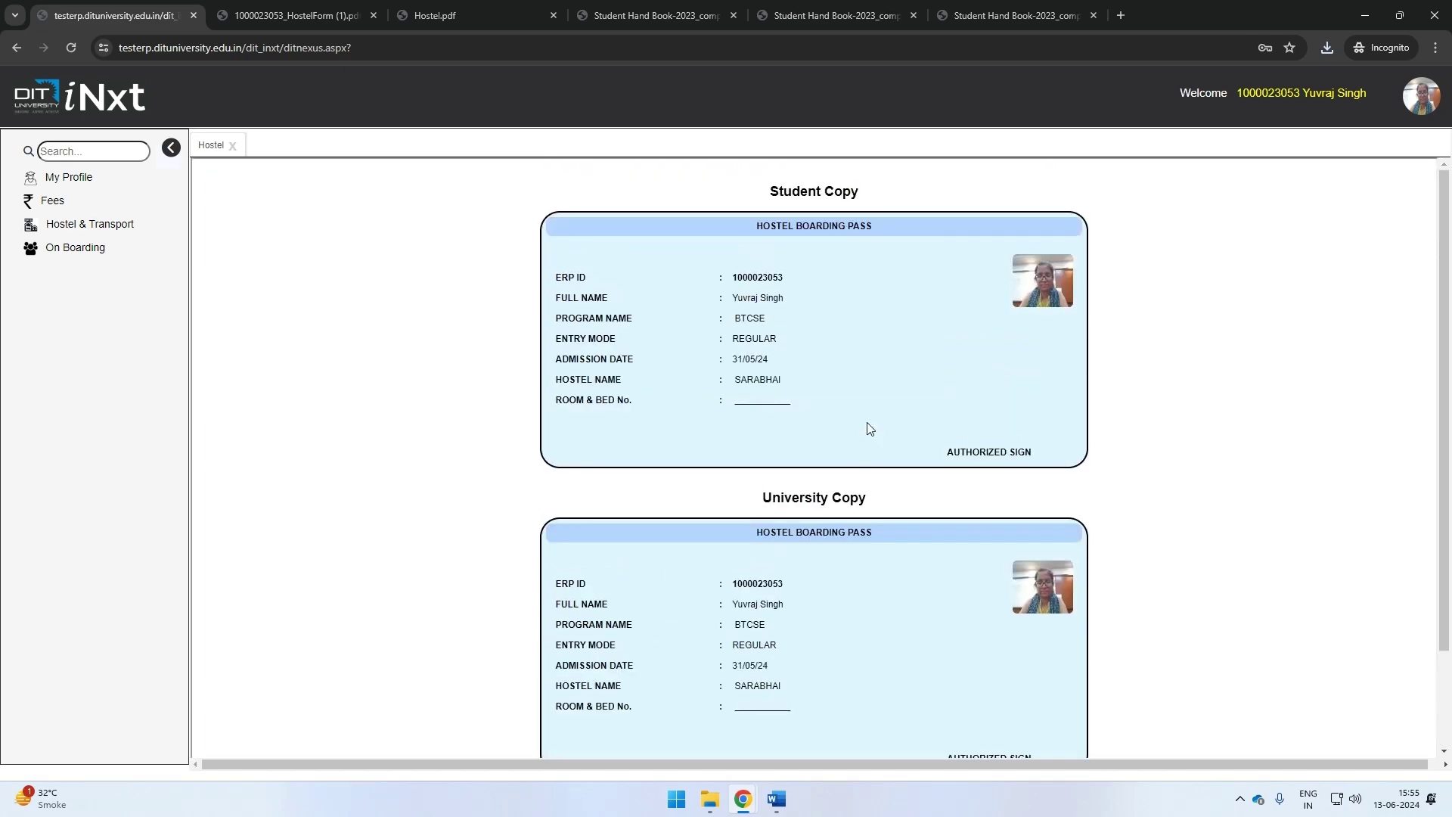
scroll(868, 429, "down", 2)
scroll(866, 430, "up", 2)
left_click(232, 145)
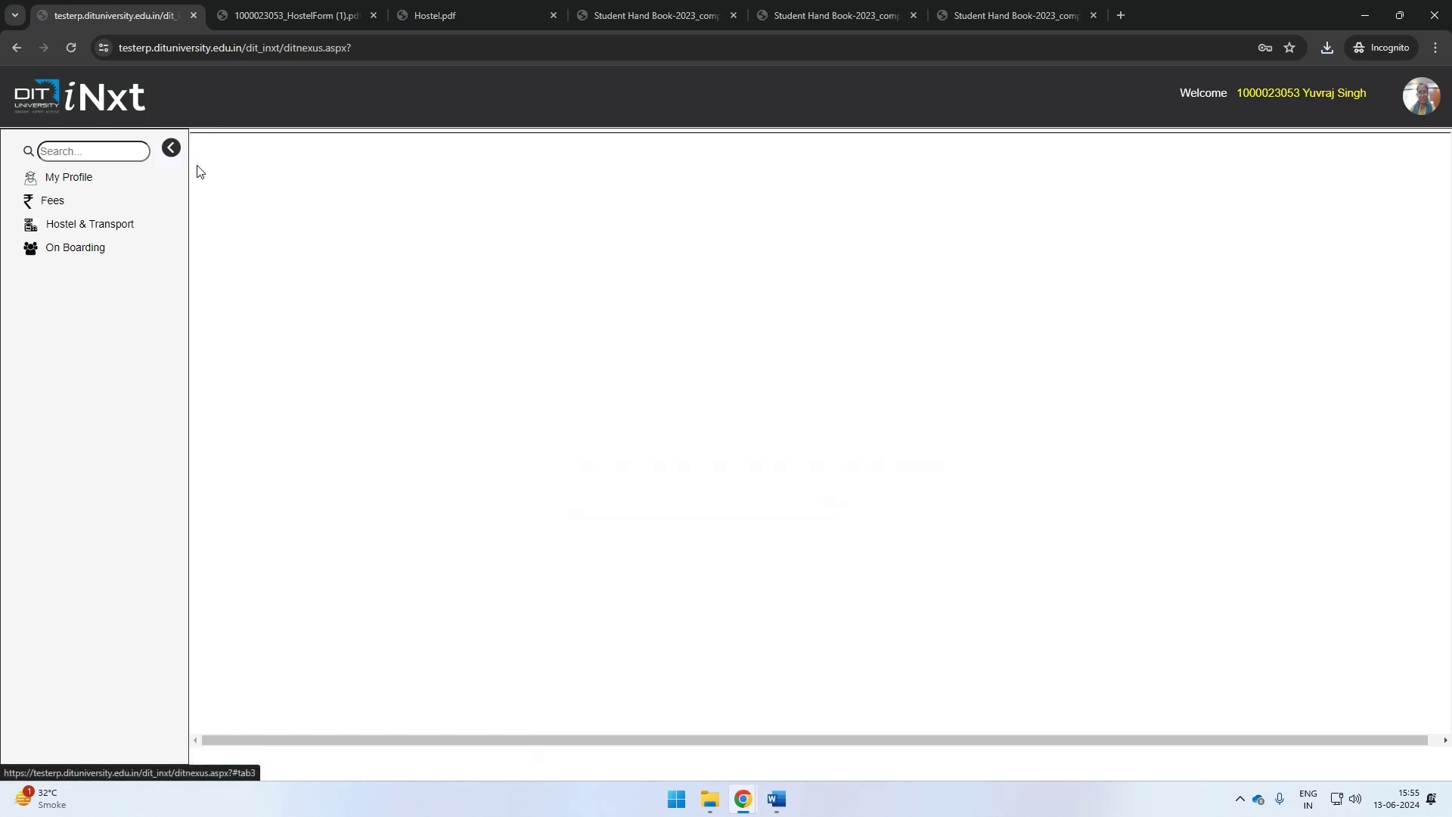